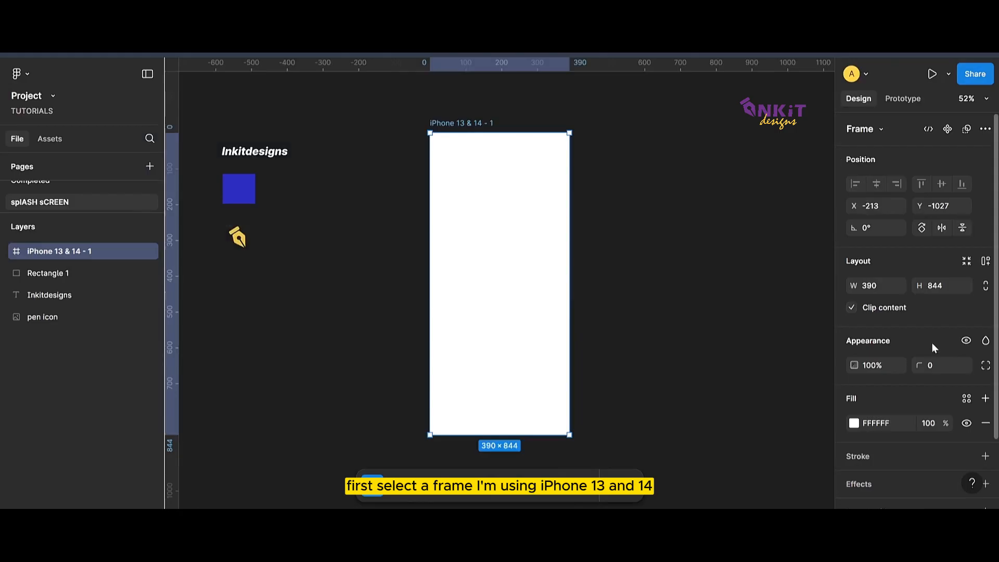
Fill the phone frame with the page's blue color 004CC6 and place a copy of the pen icon at its center.
click(854, 423)
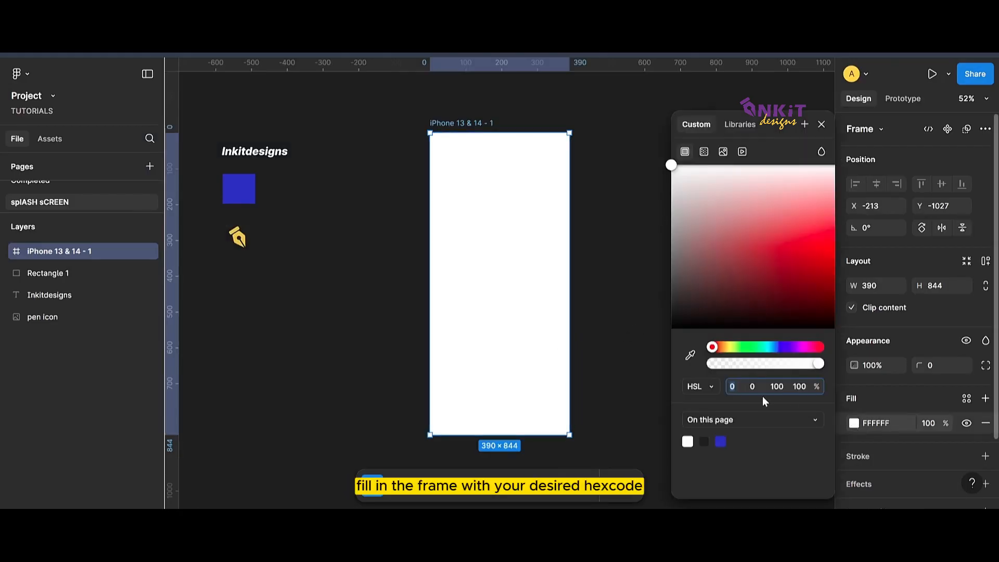
click(721, 441)
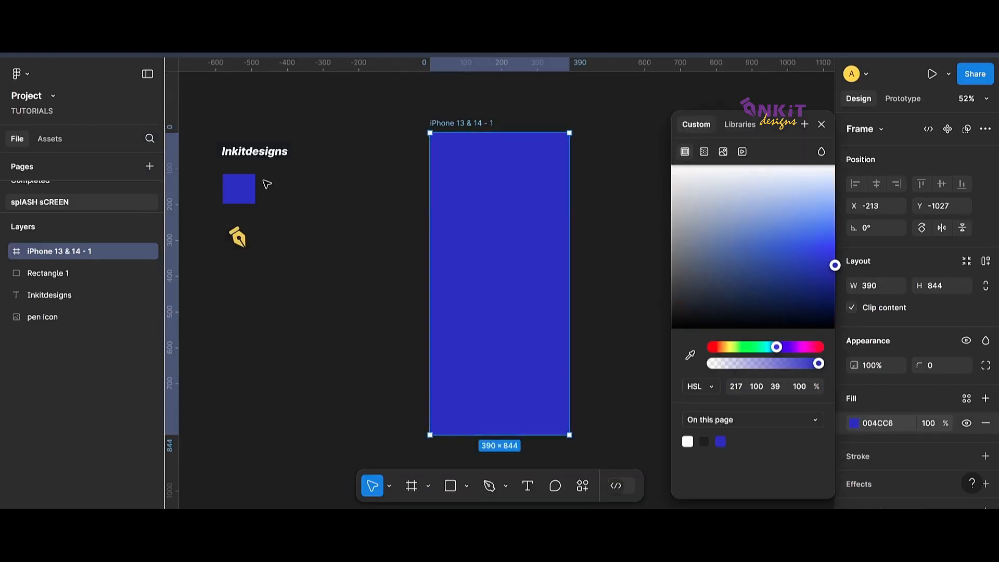
click(238, 237)
drag(237, 237, 502, 288)
Shift the pen icon inside the frame straight down to Y 438 and set its opacity to 0%.
key(Down)
key(Down)
key(Down)
key(Down)
key(Down)
key(Down)
key(Down)
key(Down)
key(Down)
key(Down)
key(Down)
key(Down)
key(Down)
key(Down)
key(Down)
key(Down)
key(Down)
key(Down)
key(Down)
key(Down)
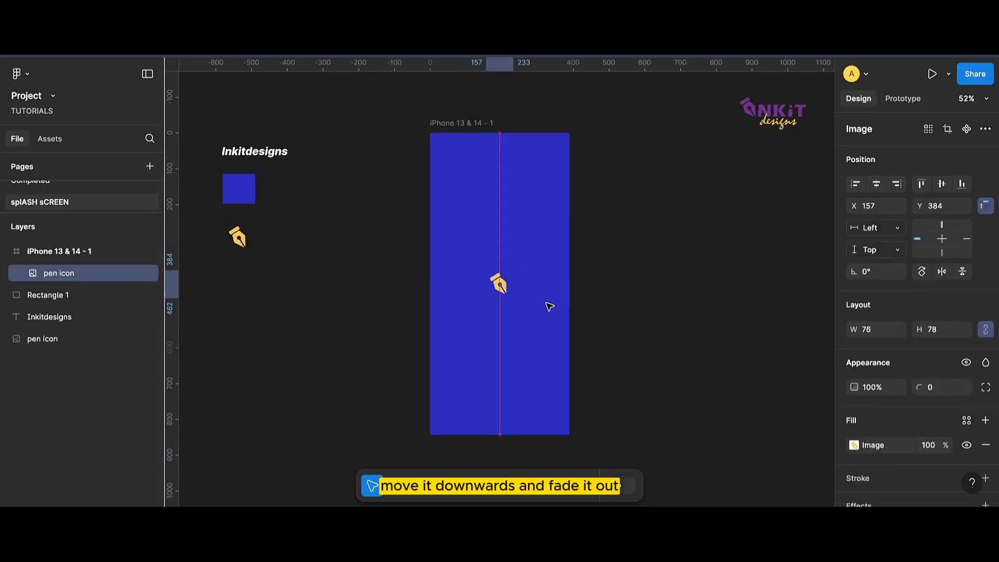
key(Down)
key(Down)
key(Down)
key(Down)
key(Down)
key(Down)
key(Down)
key(Down)
key(Down)
key(Down)
key(Down)
key(Down)
key(Down)
key(Down)
key(Down)
key(Down)
key(Down)
key(Down)
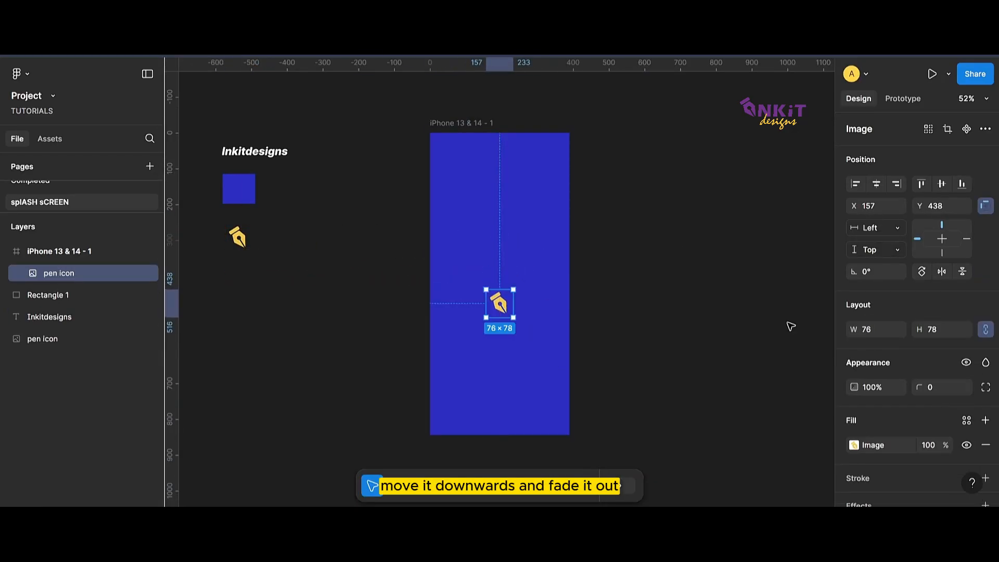
click(880, 392)
text(0)
key(Return)
Duplicate the iPhone 13 & 14 - 1 frame to the right of the original.
drag(464, 123, 634, 123)
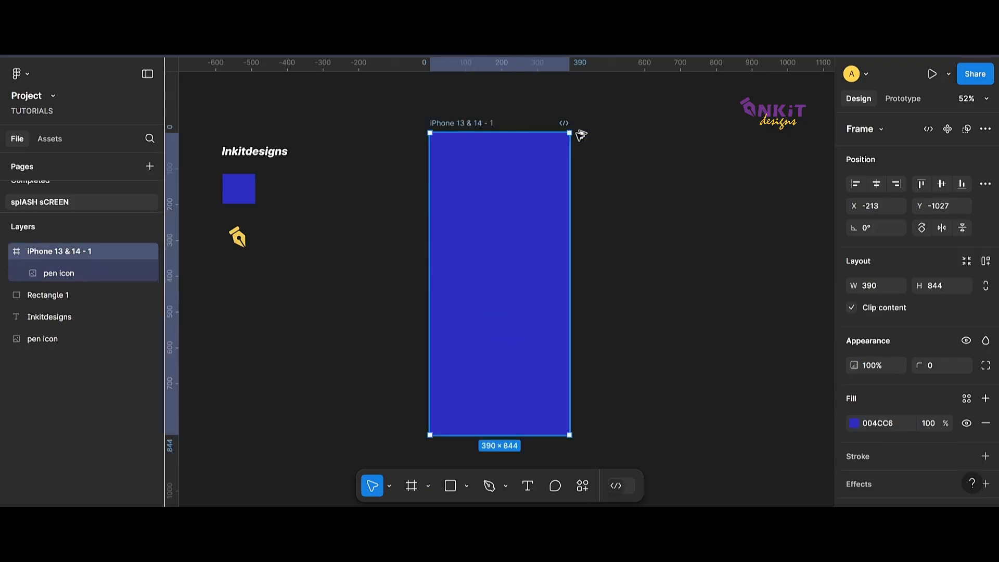
drag(651, 199, 651, 199)
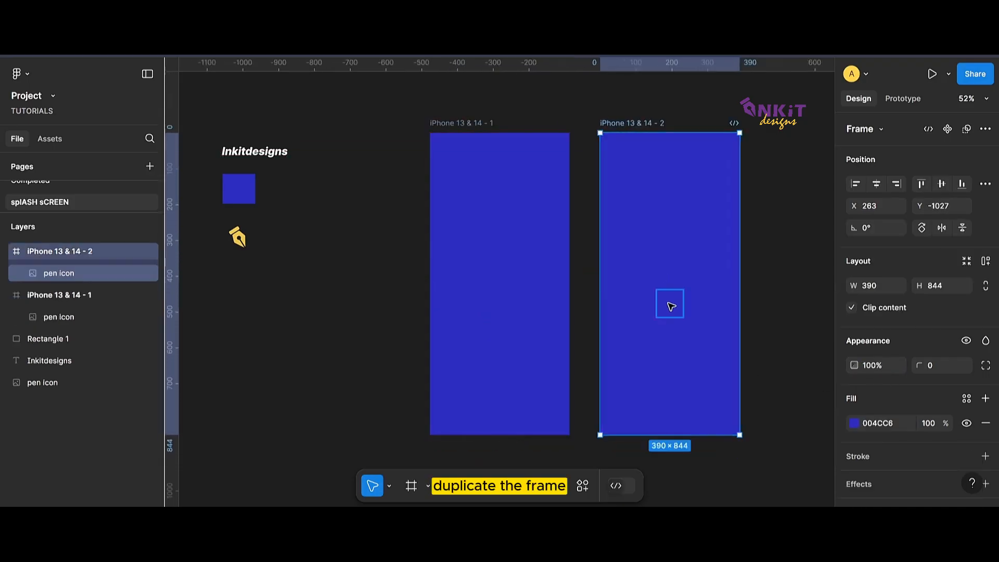
Set the second frame's pen icon to 100% opacity and move it up to the frame's center at Y 383.
click(670, 303)
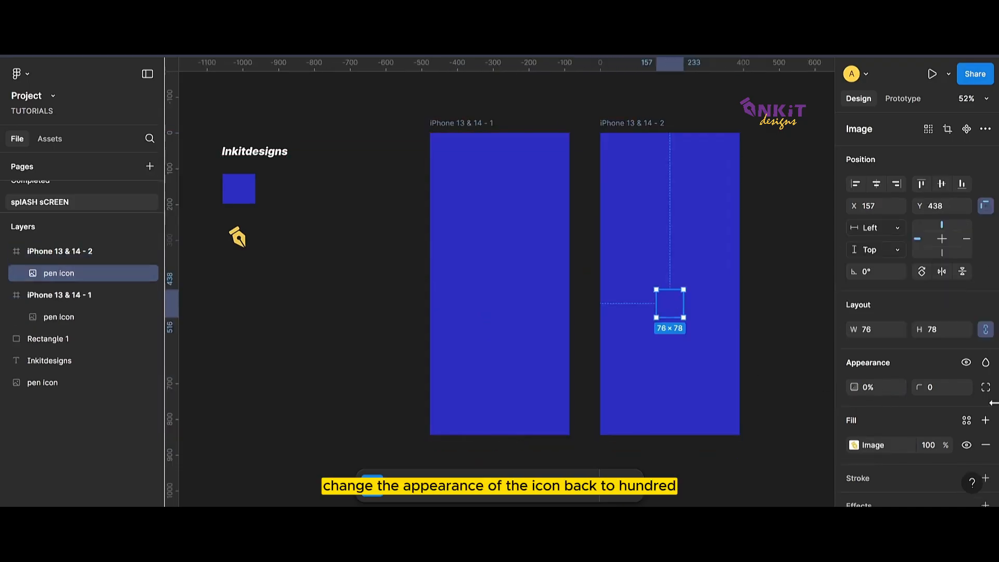
click(877, 385)
text(100)
key(Return)
drag(675, 303, 676, 283)
click(759, 380)
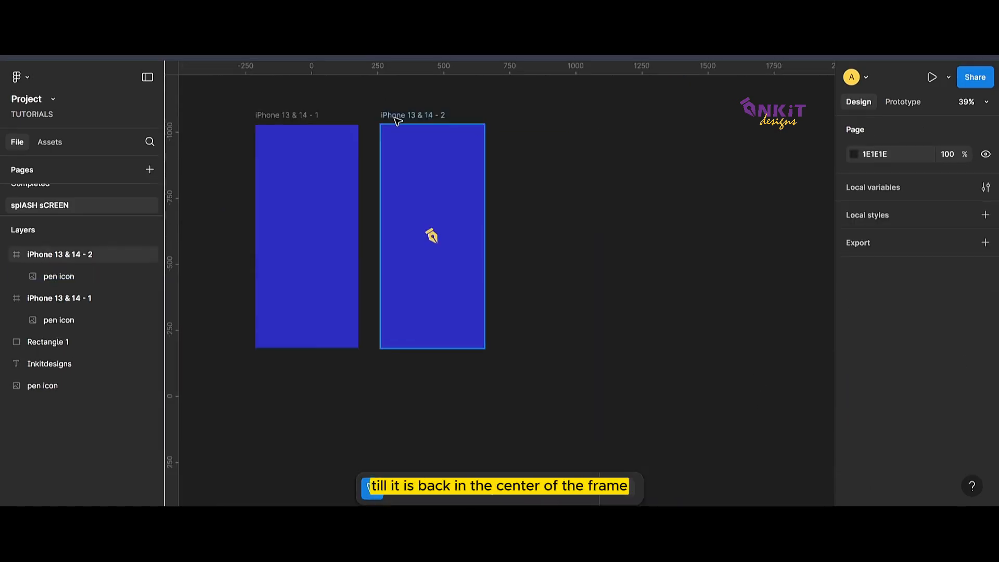
Duplicate the second frame to its right and scale the copy's pen icon by 1.5.
drag(406, 117, 544, 117)
click(572, 236)
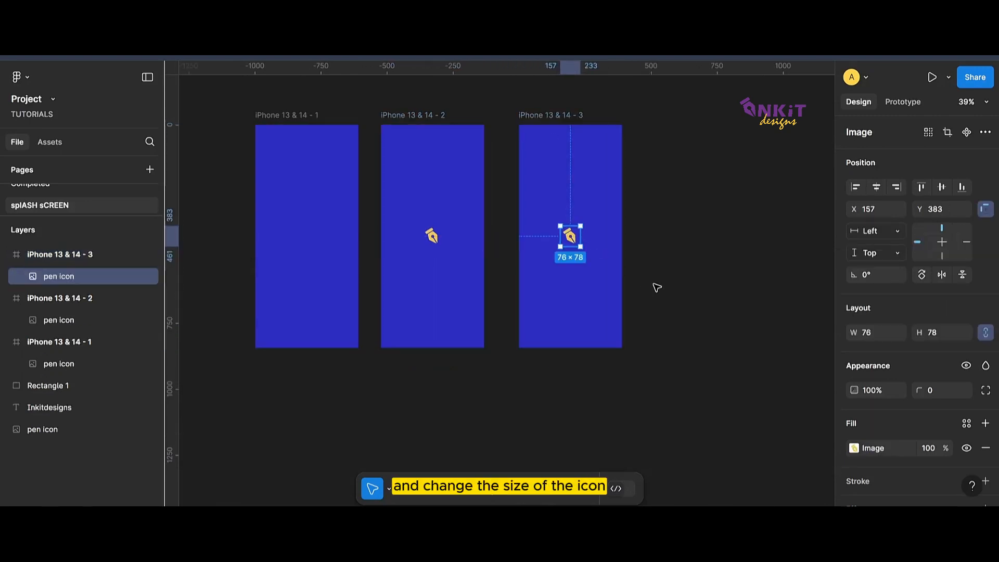
key(k)
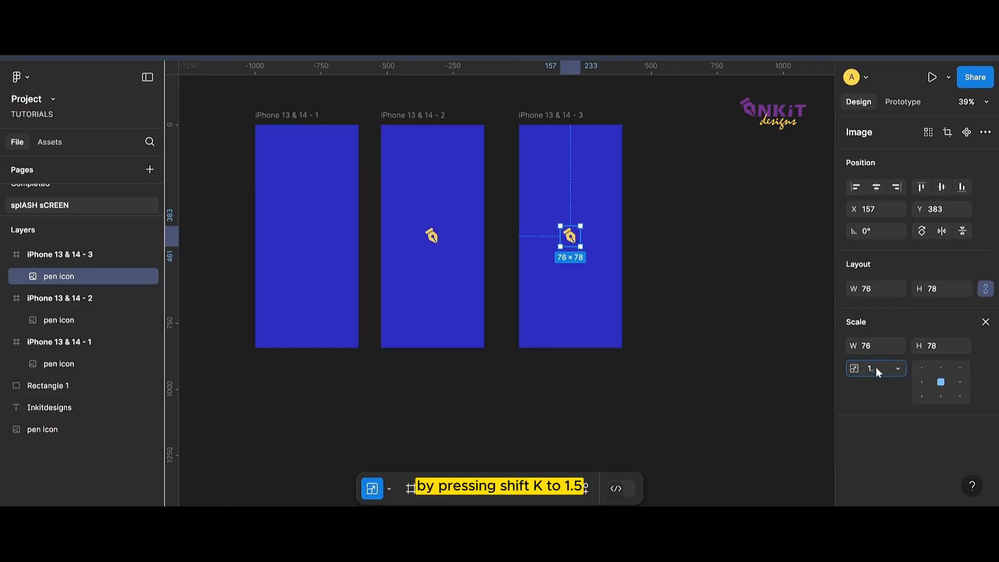
text(1.5)
key(Return)
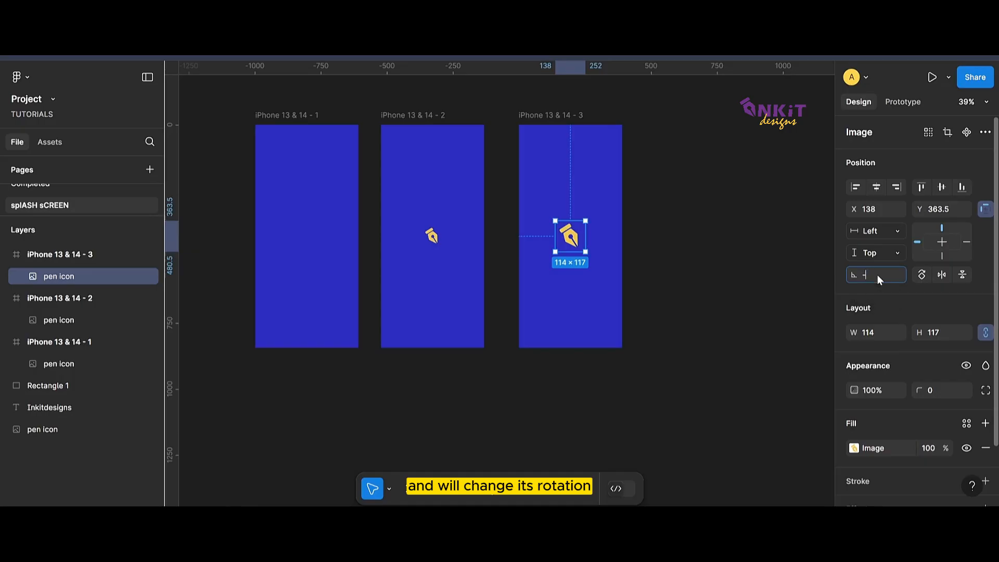
Rotate the third frame's pen icon in place to about -76°.
text(-135)
key(Return)
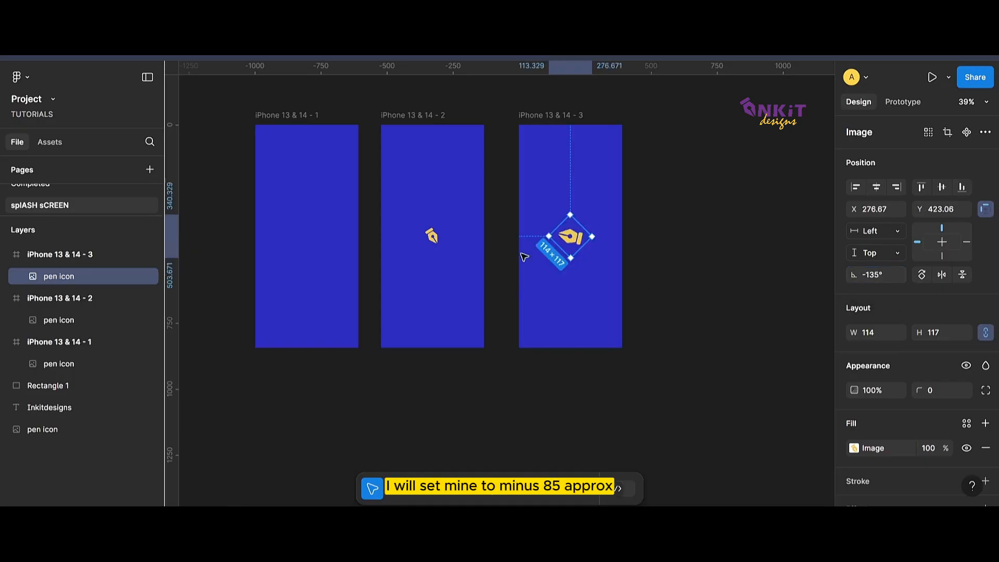
drag(597, 243, 602, 214)
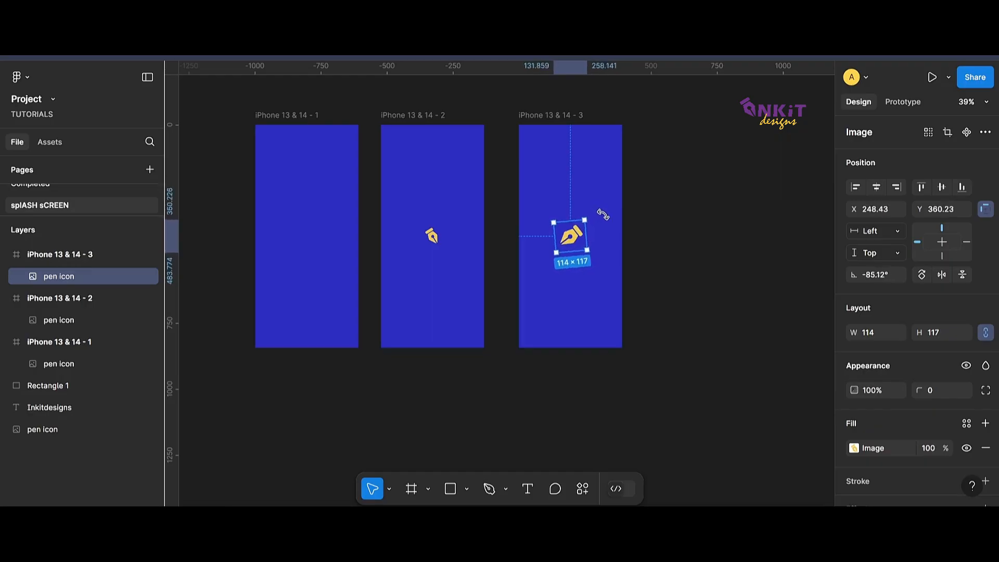
click(696, 291)
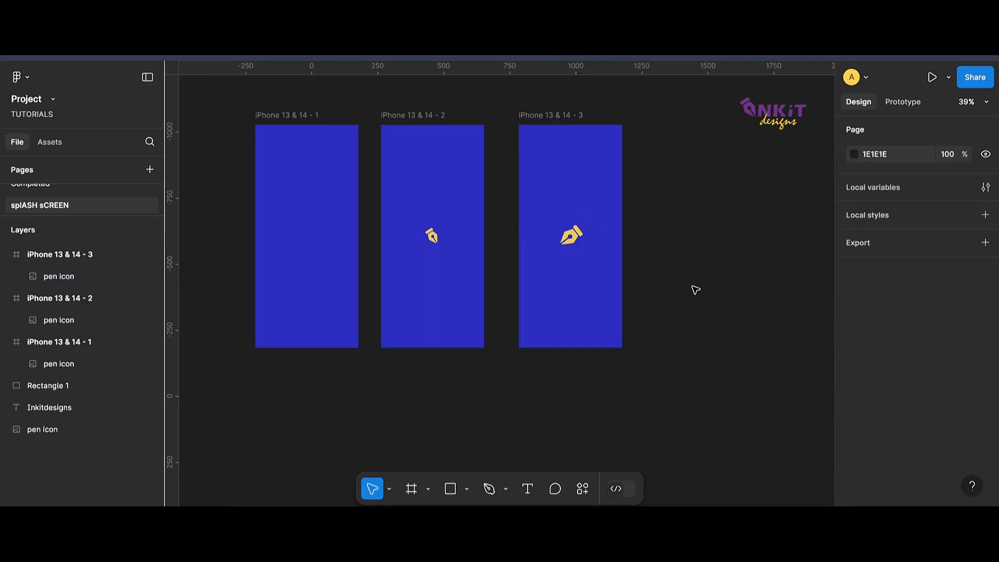
click(574, 232)
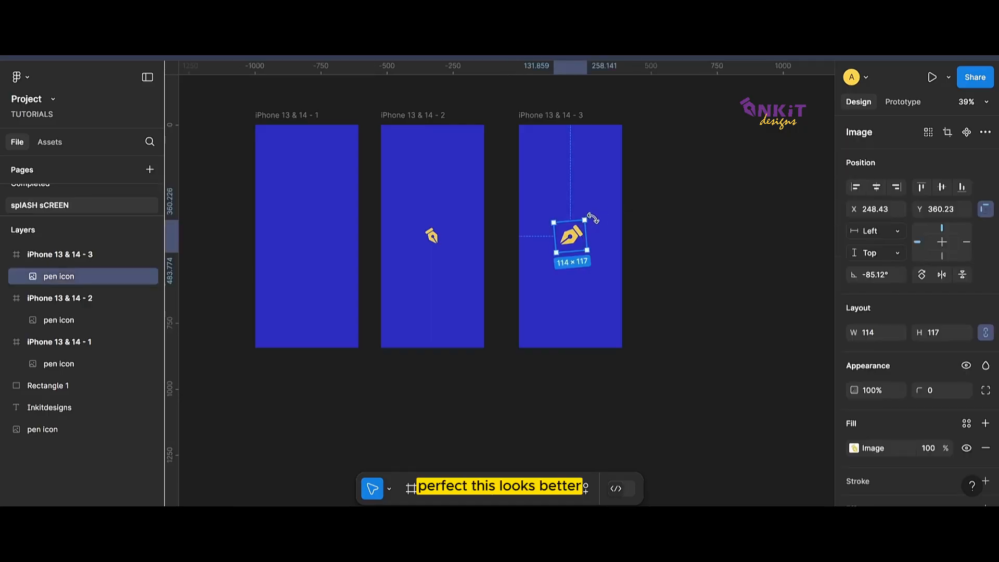
drag(593, 210, 594, 210)
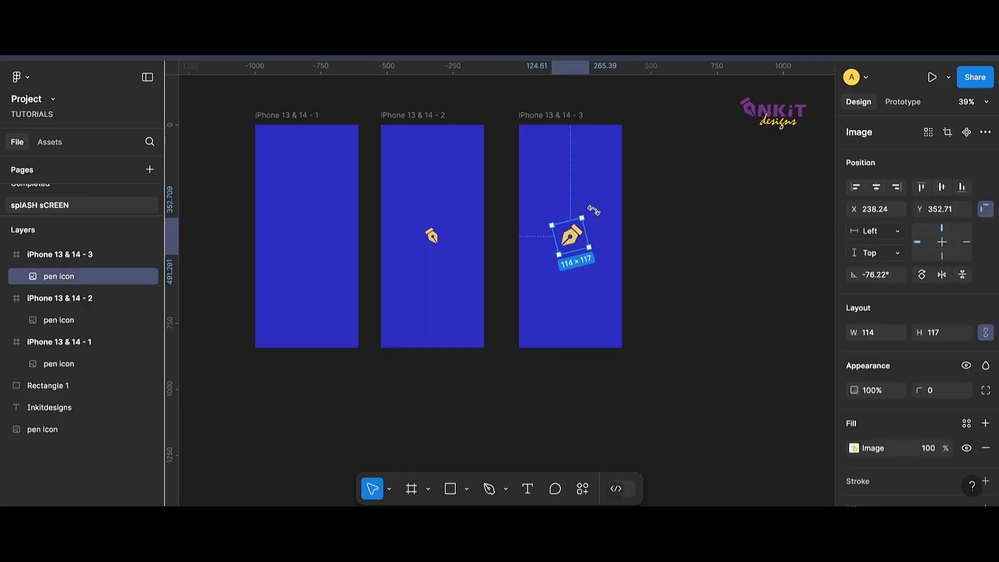
click(688, 317)
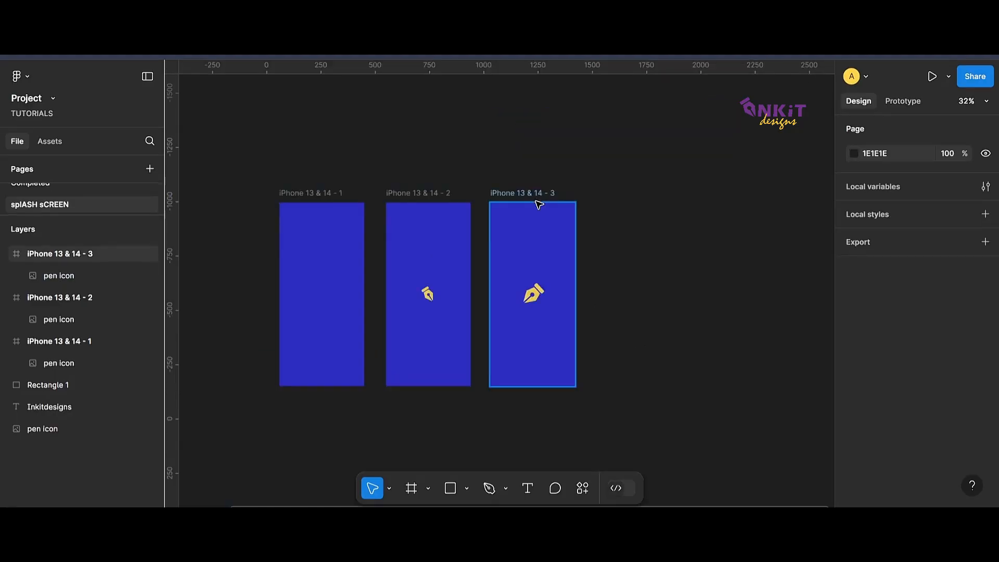
Duplicate the third frame to its right as the fourth animation screen.
click(538, 197)
drag(544, 196, 648, 194)
scroll(671, 342, up, 3)
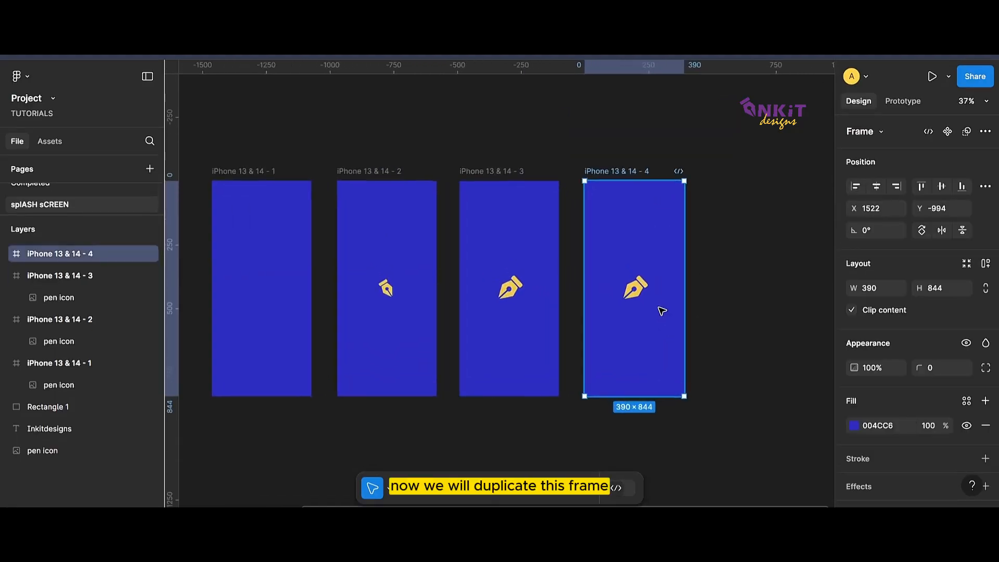
Shrink the fourth frame's pen icon proportionally to a height of 52 and center it in the frame.
click(647, 291)
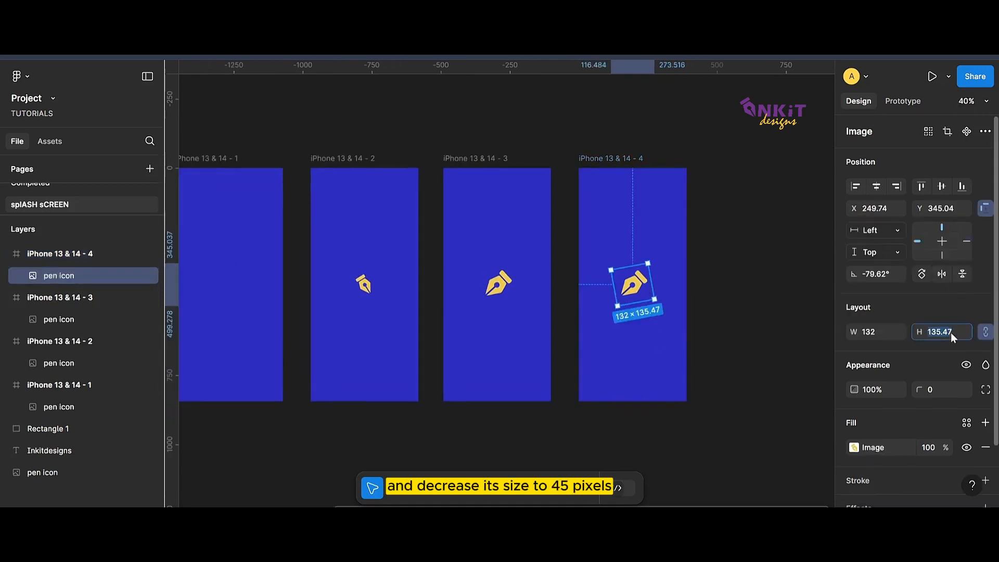
text(52)
key(Return)
scroll(738, 329, up, 3)
drag(591, 236, 576, 260)
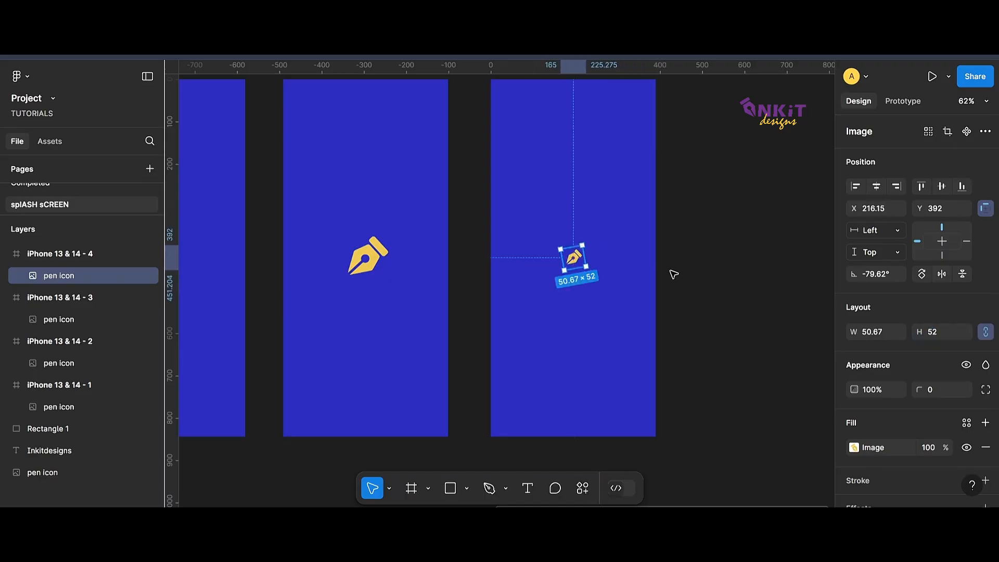
click(647, 323)
scroll(647, 313, down, 5)
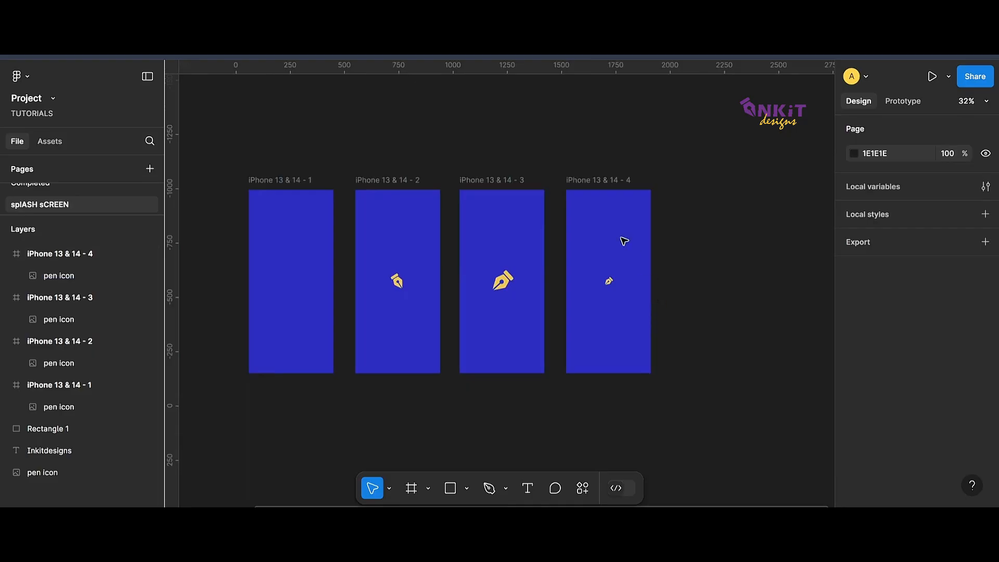
Duplicate the fourth frame to its right and move the copy's pen icon horizontally to about X 309.
click(605, 184)
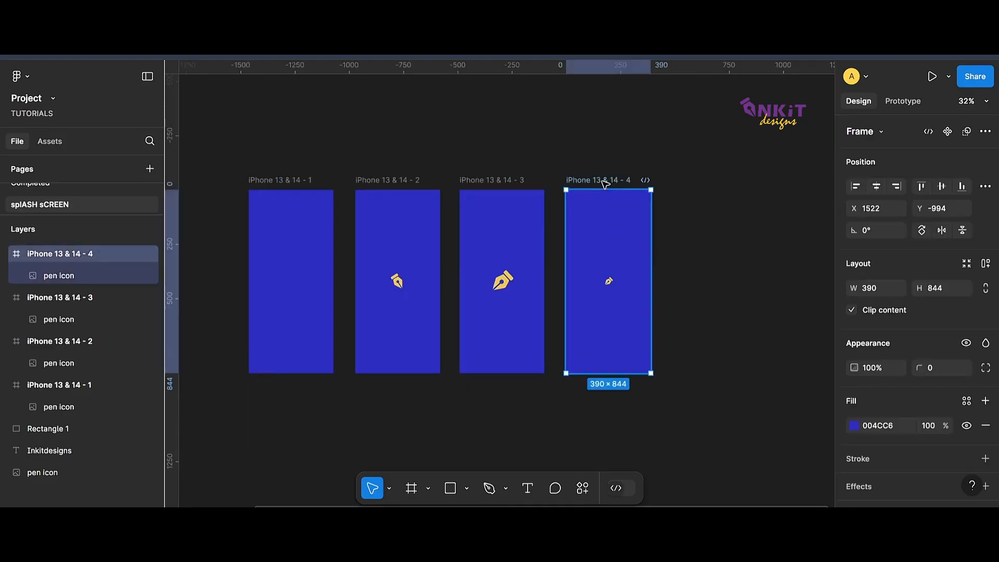
key(ctrl+d)
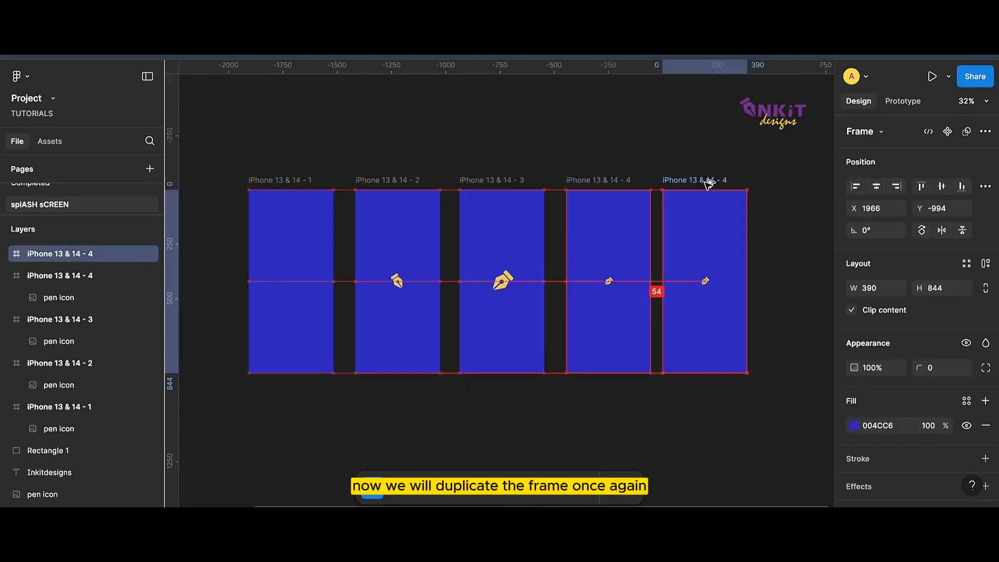
scroll(739, 289, up, 5)
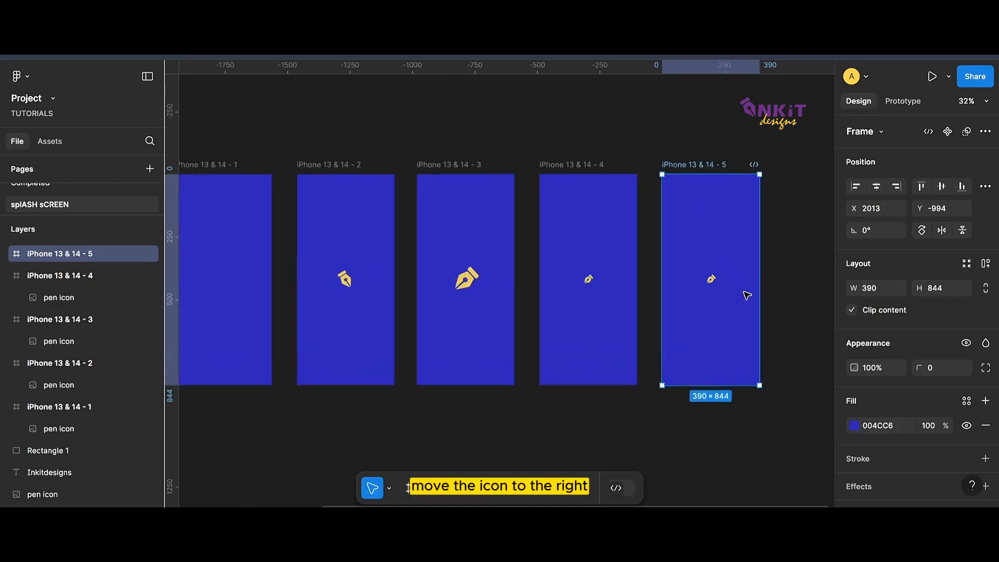
click(699, 274)
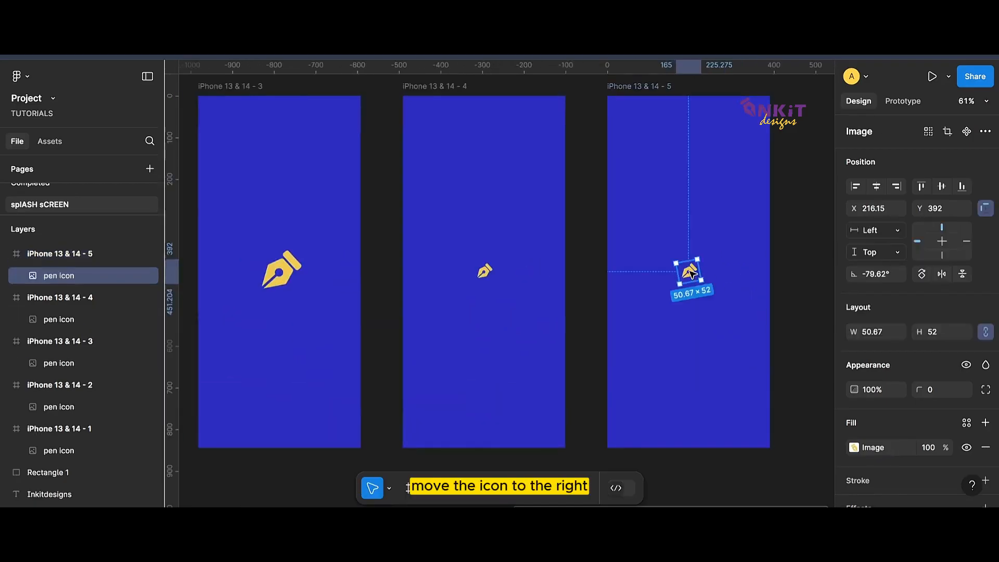
drag(691, 273, 734, 269)
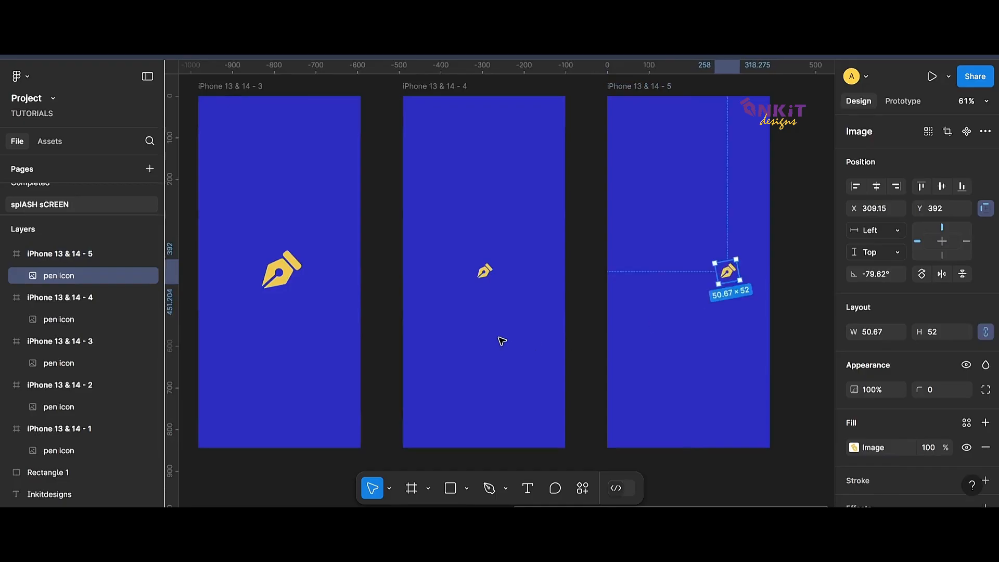
Move the Inkitdesigns text into the fifth frame, just left of the pen icon, at X 73 and Y 404.
scroll(499, 338, down, 5)
scroll(500, 302, left, 5)
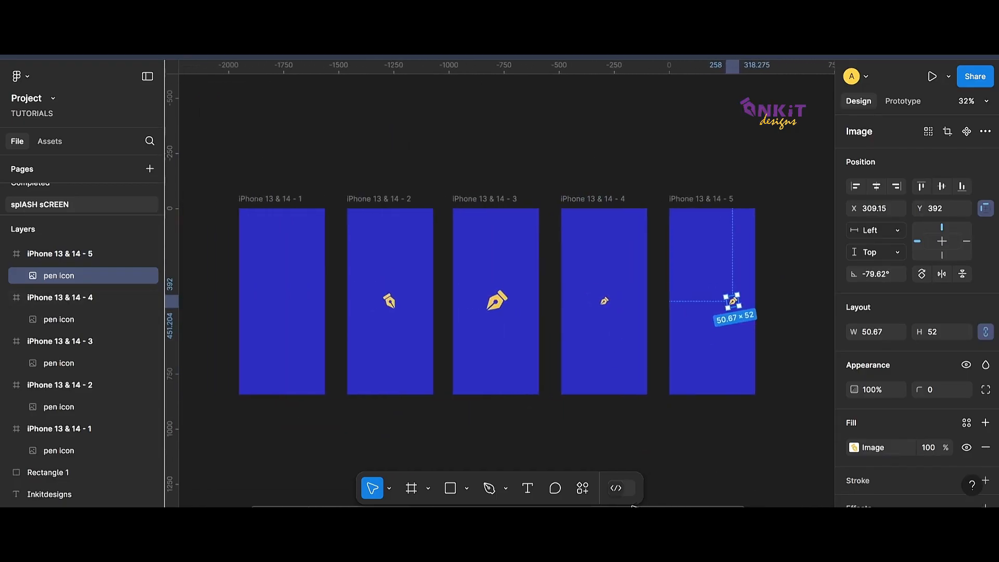
drag(217, 214, 539, 299)
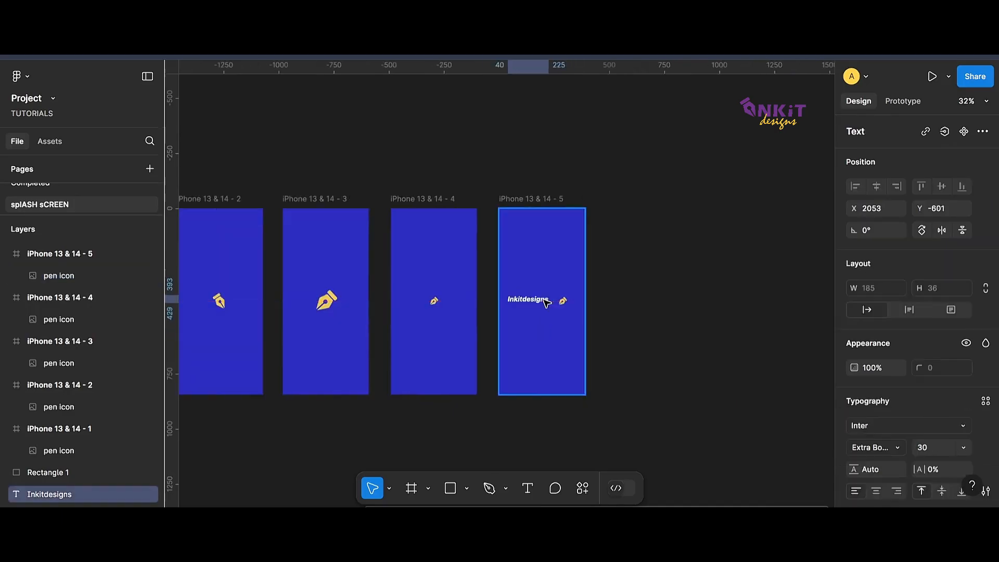
scroll(542, 307, up, 3)
scroll(542, 307, up, 4)
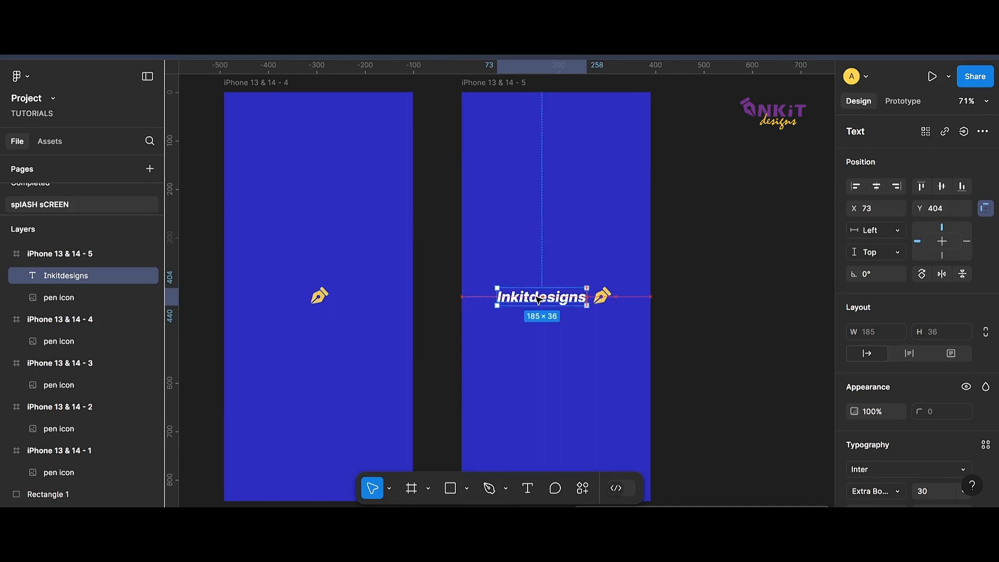
Move the fifth frame's pen icon closer to the Inkitdesigns text and center the pair horizontally in the frame.
shift+click(595, 301)
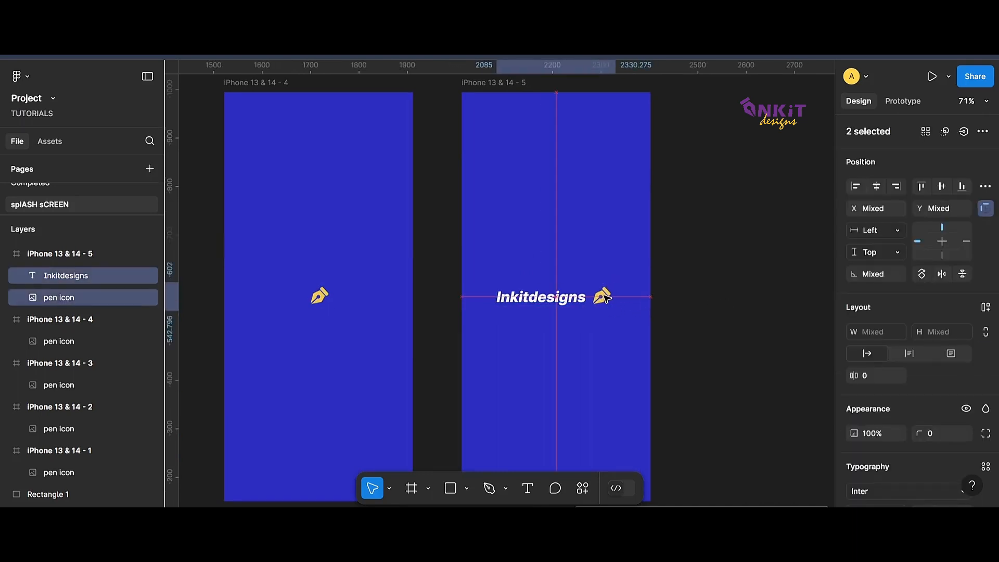
click(599, 296)
click(565, 299)
click(599, 296)
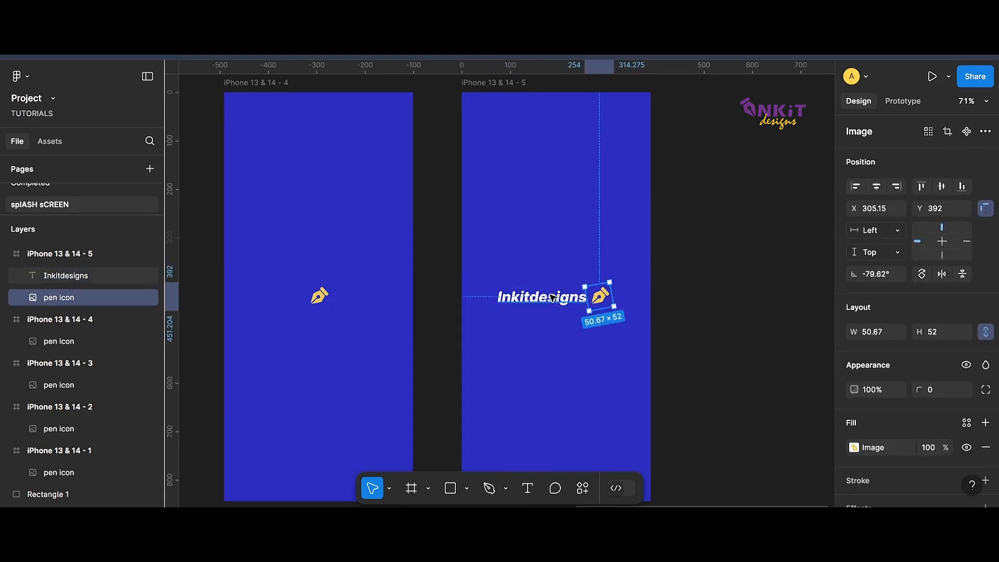
shift+click(568, 299)
click(713, 323)
scroll(545, 322, down, 2)
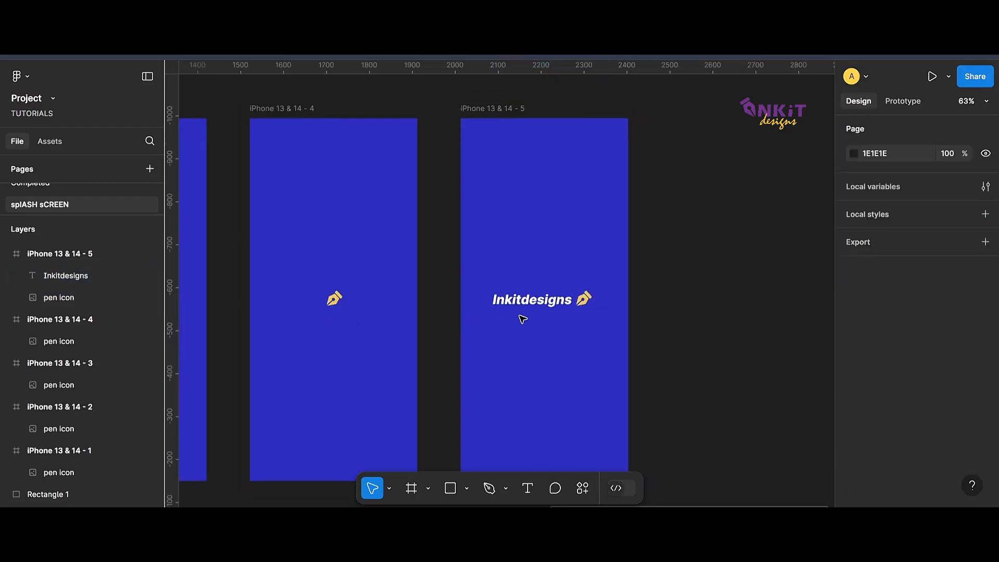
Copy the Inkitdesigns text from the fifth frame into the fourth frame at the same position.
click(527, 306)
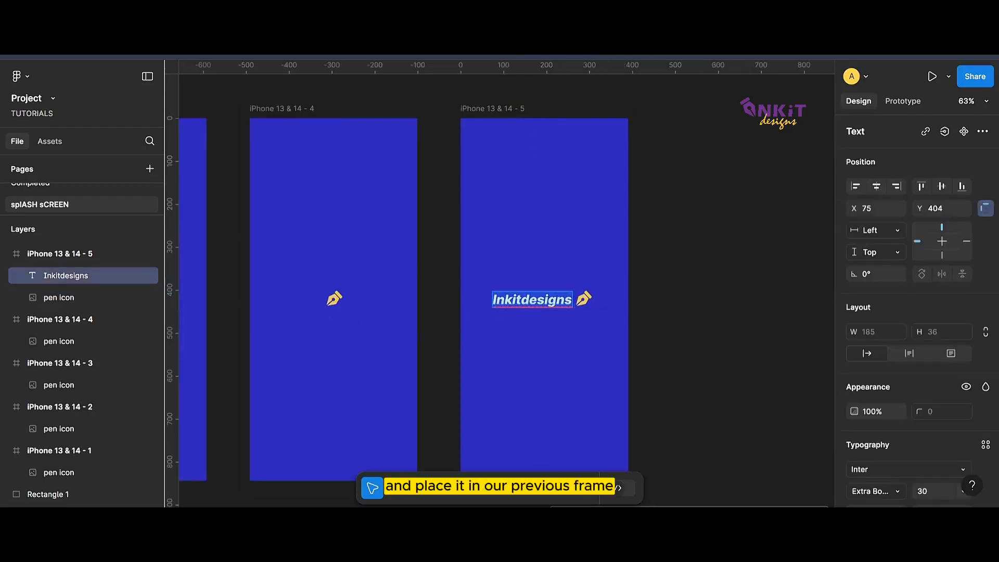
key(Escape)
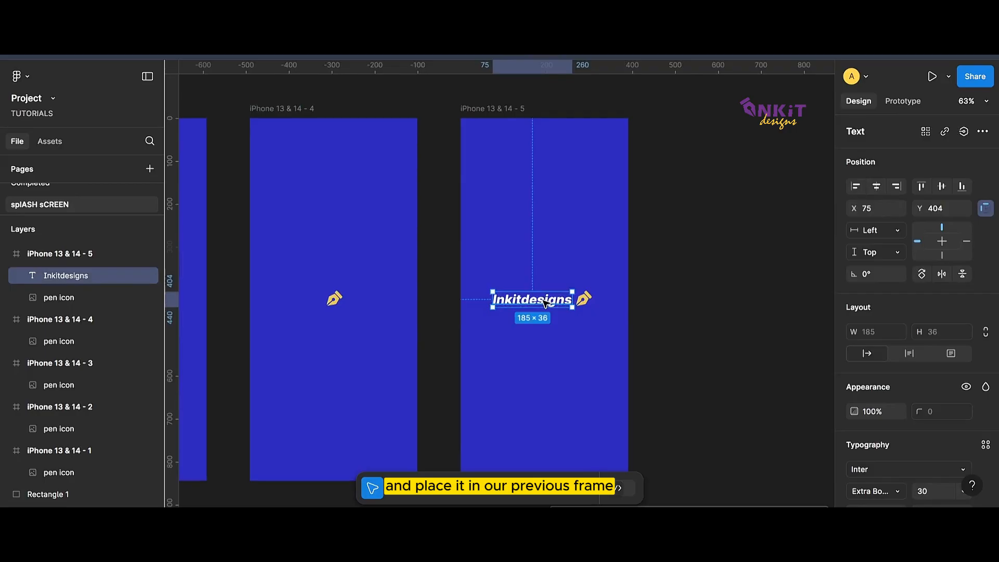
click(331, 208)
key(ctrl+v)
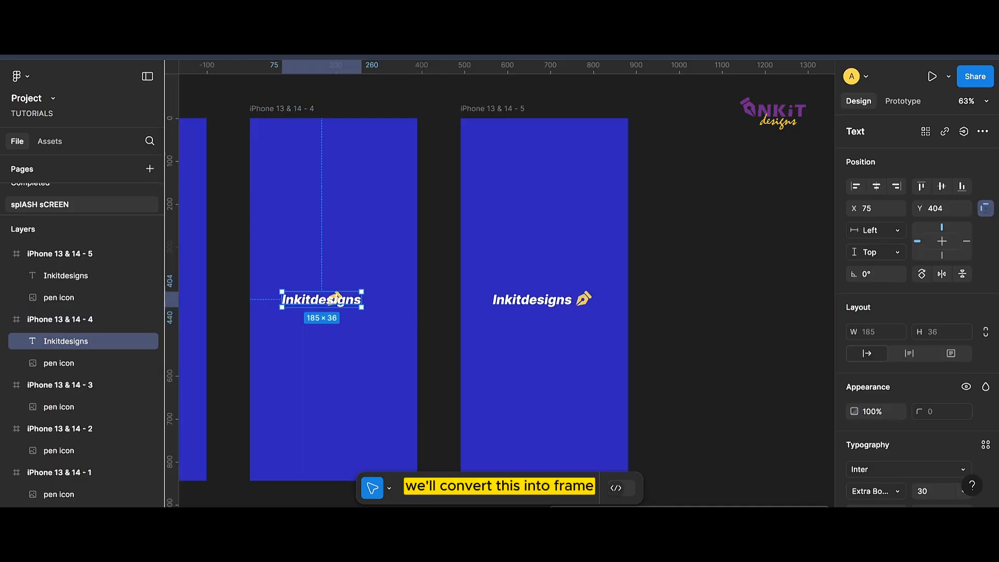
Wrap the fourth frame's Inkitdesigns text in its own frame and turn on content clipping for it.
scroll(450, 348, left, 4)
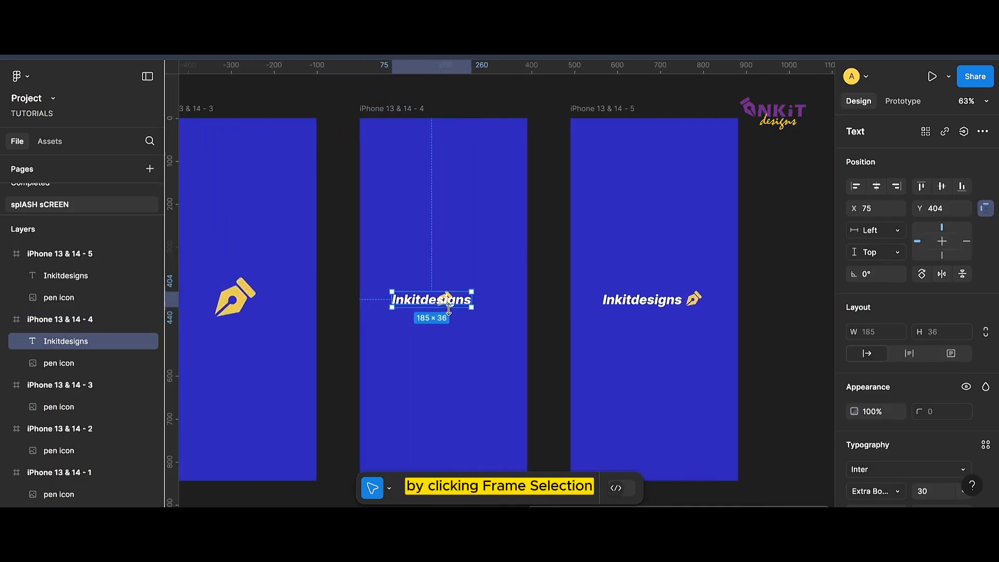
right_click(451, 304)
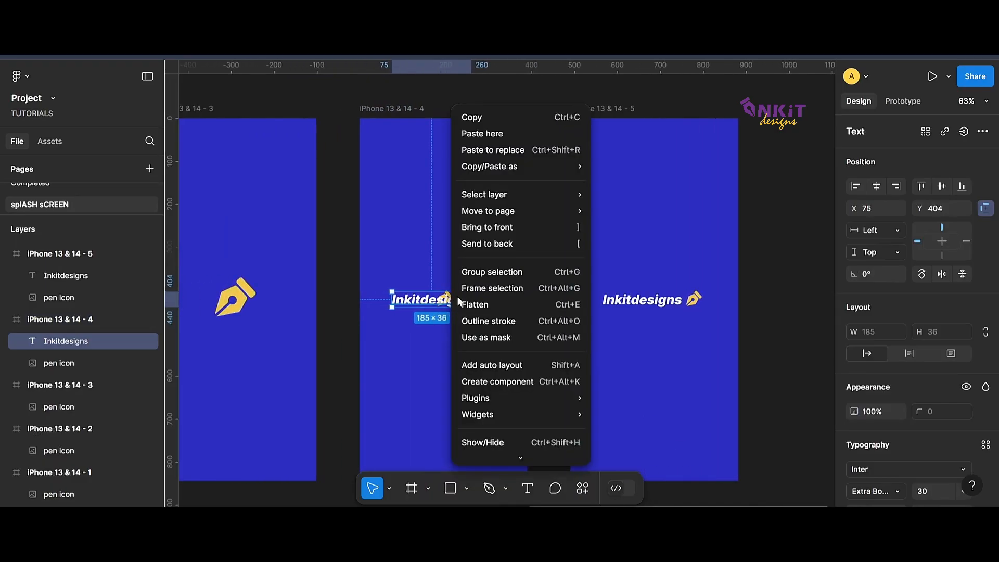
click(467, 289)
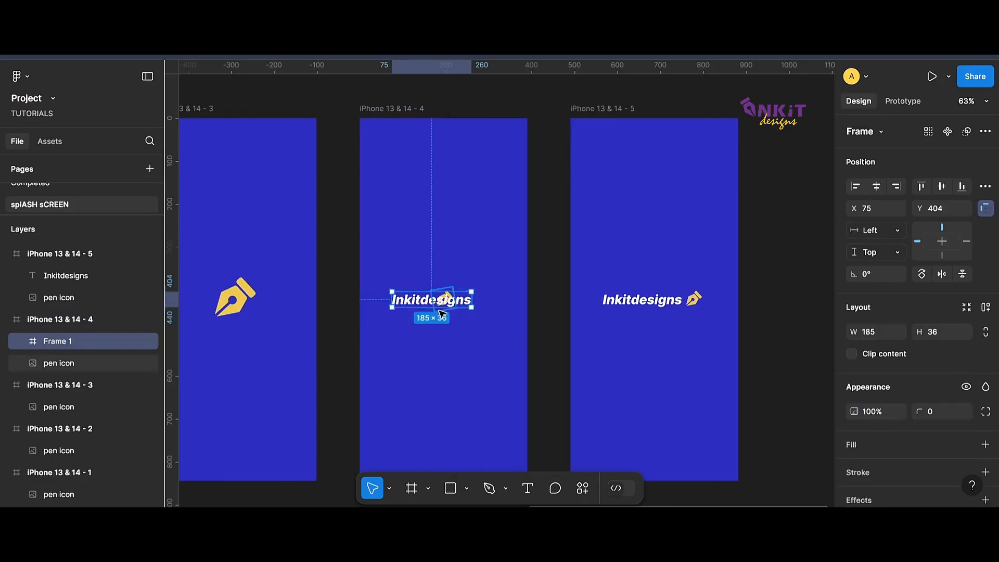
scroll(777, 341, down, 1)
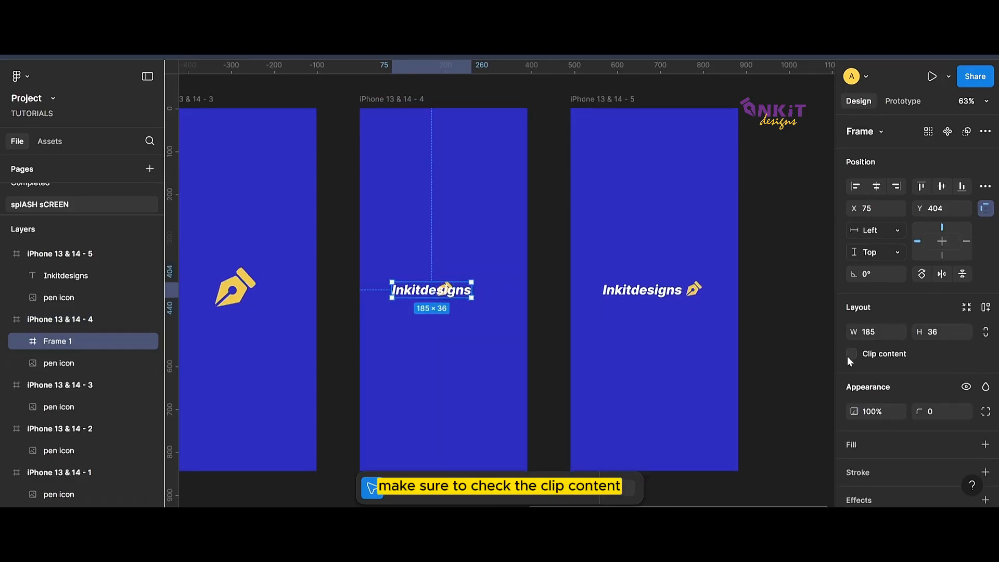
click(851, 355)
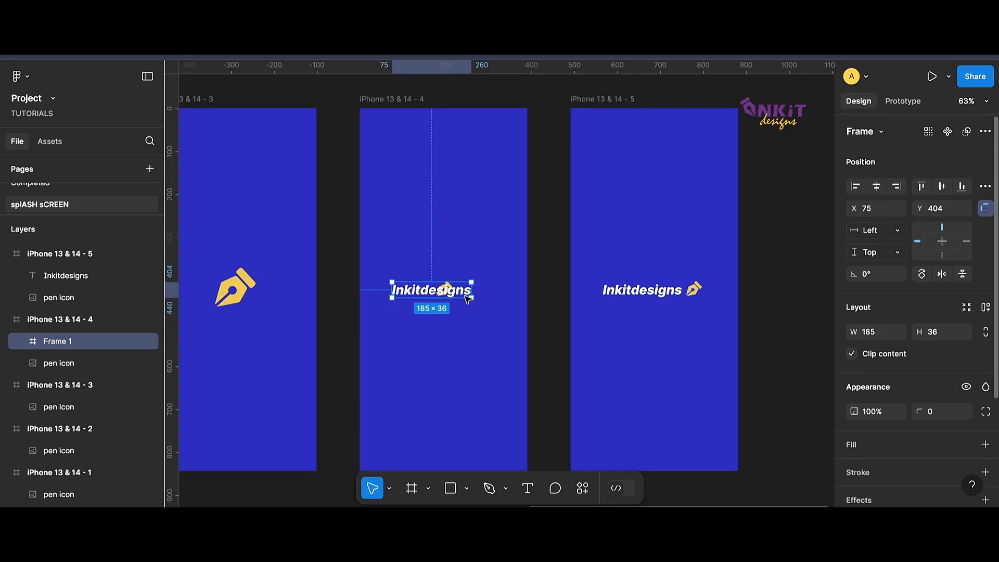
Narrow the text's clipping frame to a width of 1 from its right edge and set its opacity to 0%.
drag(472, 292, 395, 286)
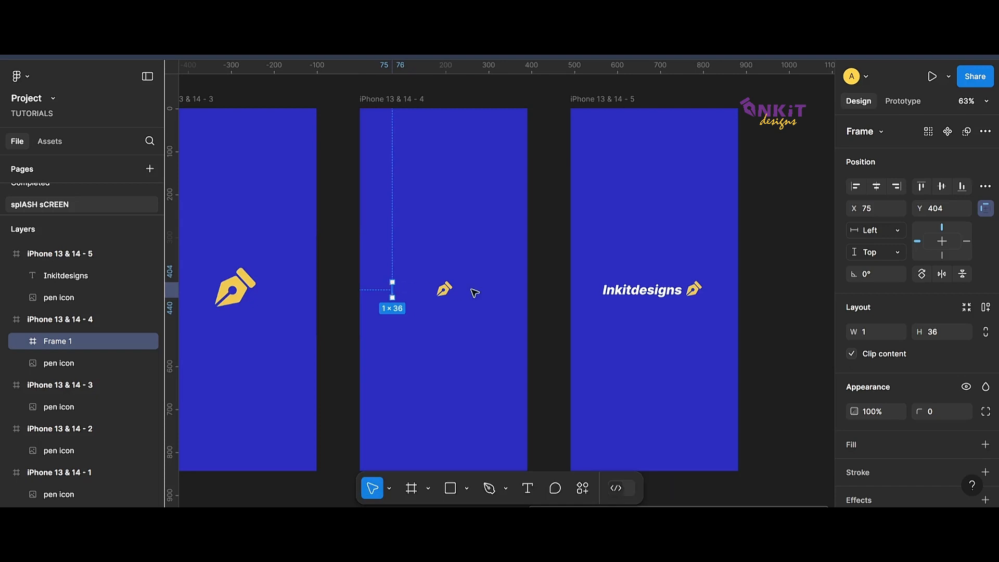
click(555, 294)
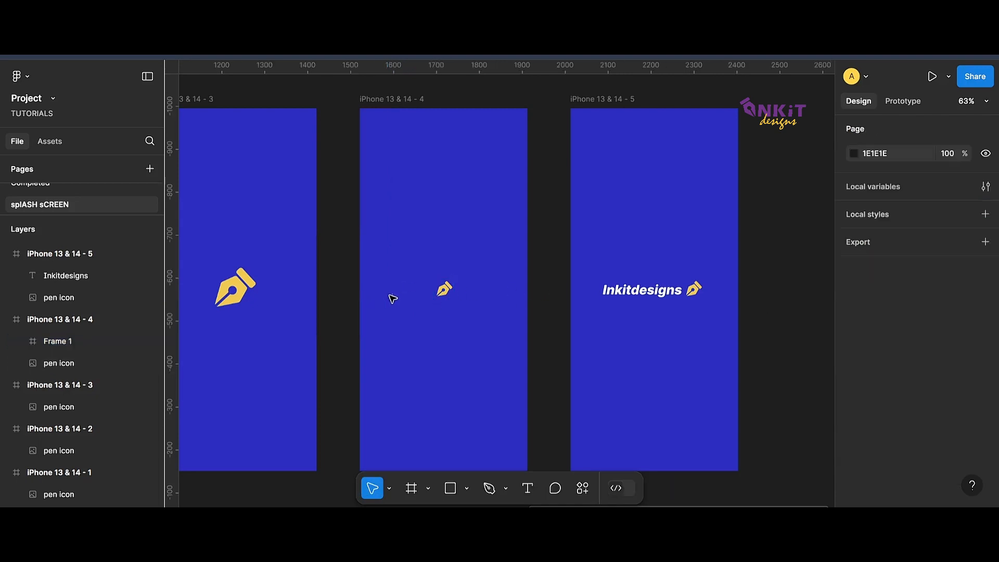
click(392, 291)
scroll(932, 344, down, 3)
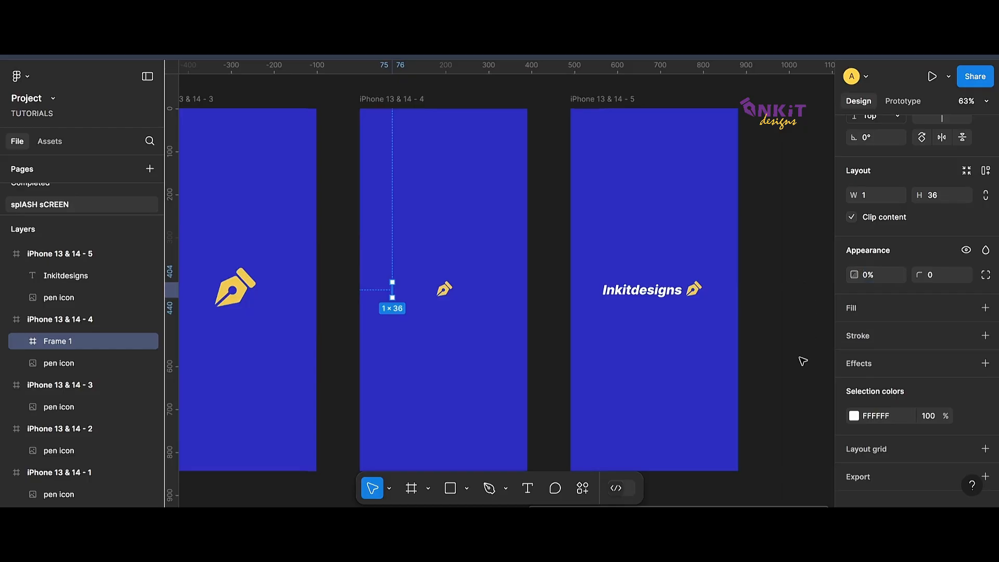
click(786, 390)
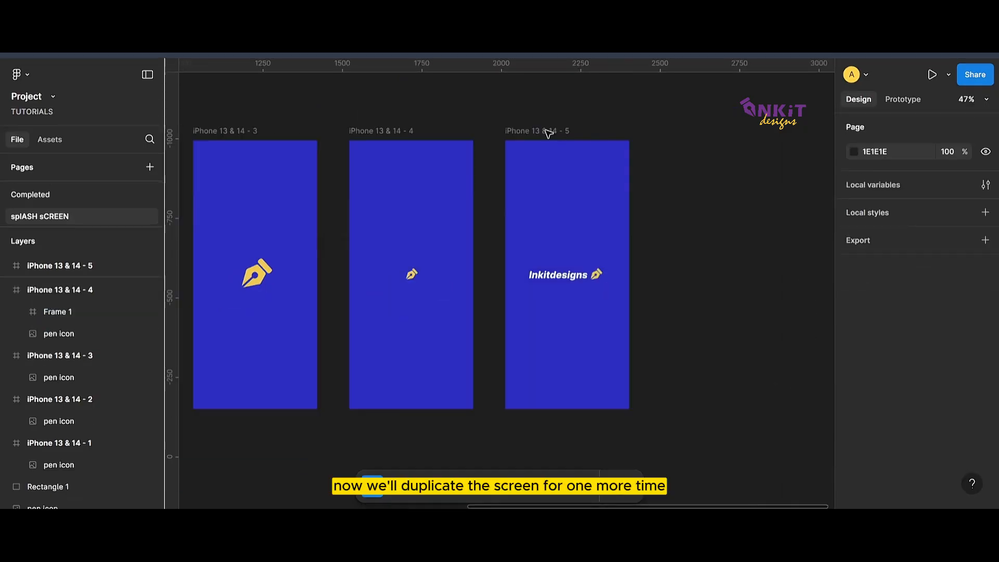
Duplicate the fifth frame to its right and move the copy's pen icon above the Inkitdesigns text.
click(548, 130)
drag(673, 142, 698, 133)
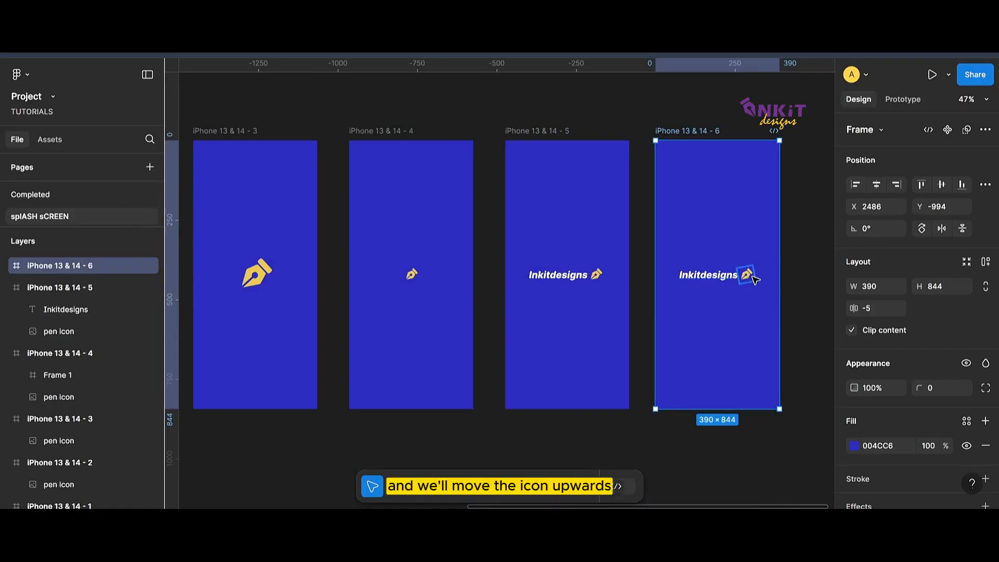
scroll(755, 280, up, 5)
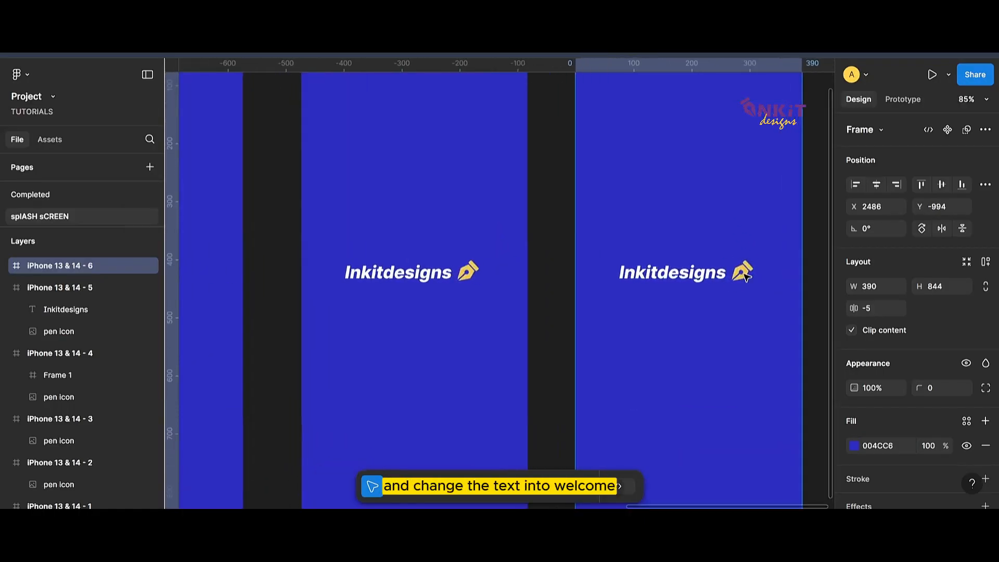
drag(746, 277, 700, 246)
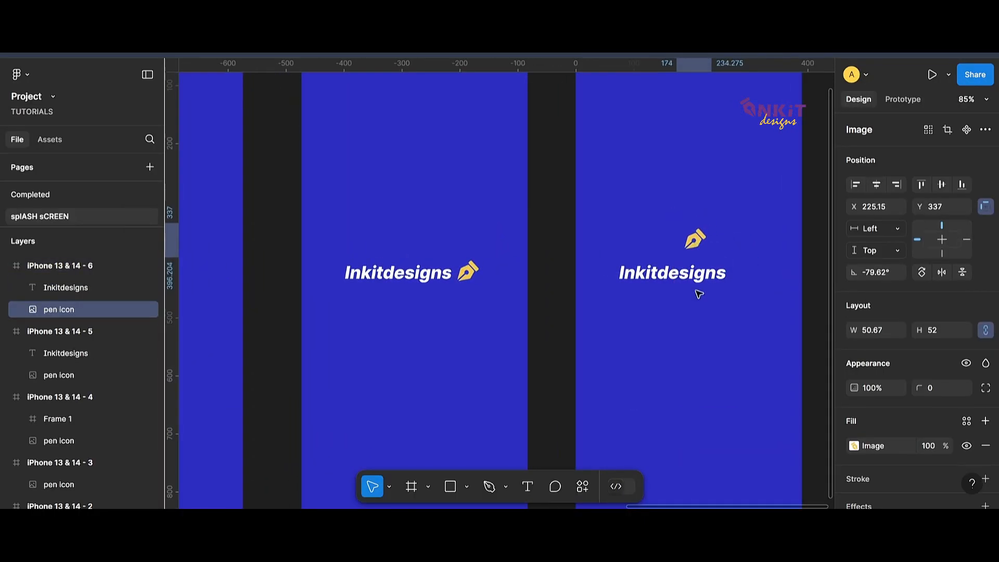
Change the sixth frame's text to WELCOME and set its font size to 37.
double_click(697, 276)
text(WELCOME)
scroll(942, 442, down, 2)
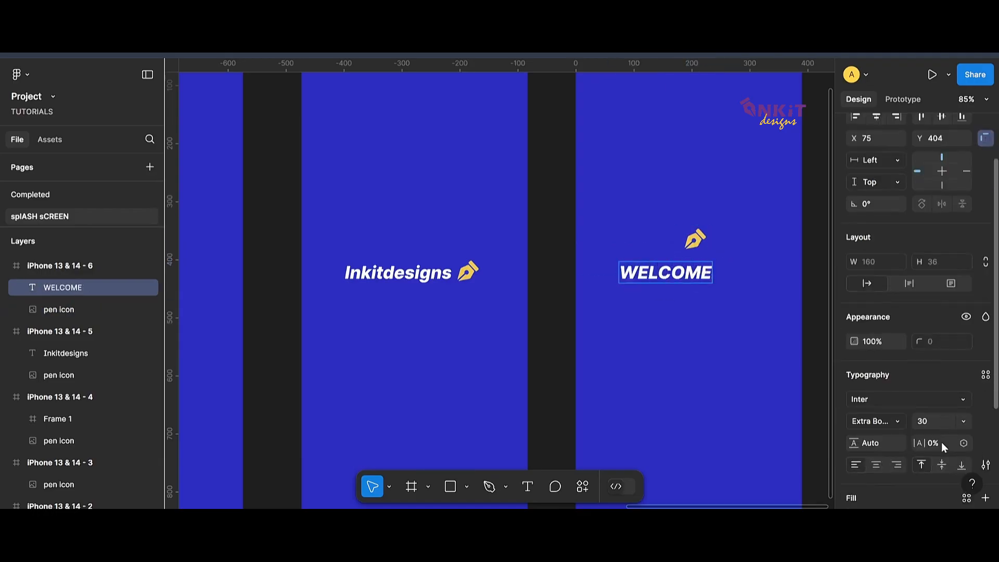
click(936, 424)
key(ctrl+a)
key(Up)
key(Up)
key(Up)
key(Up)
key(Up)
key(Up)
key(Up)
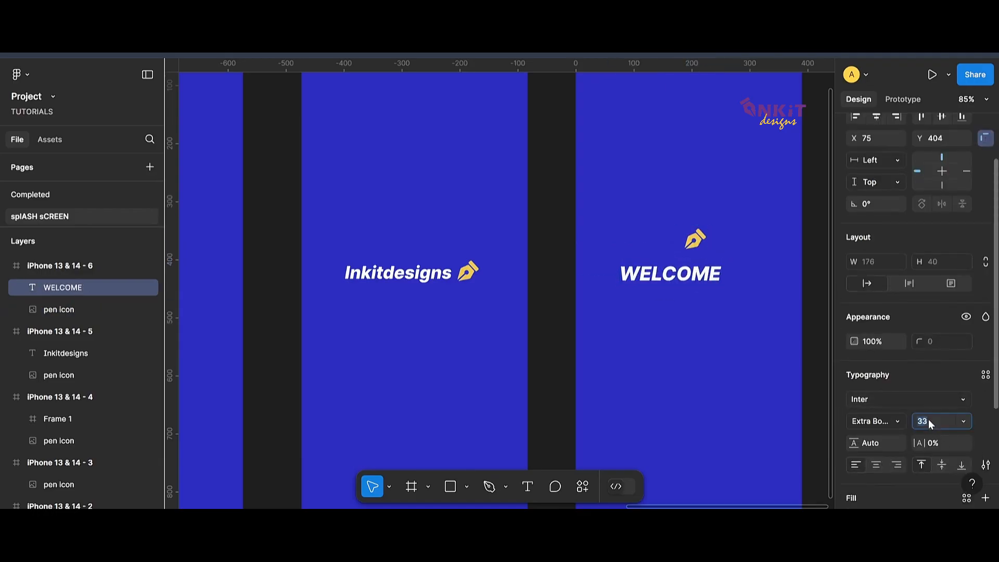
key(Escape)
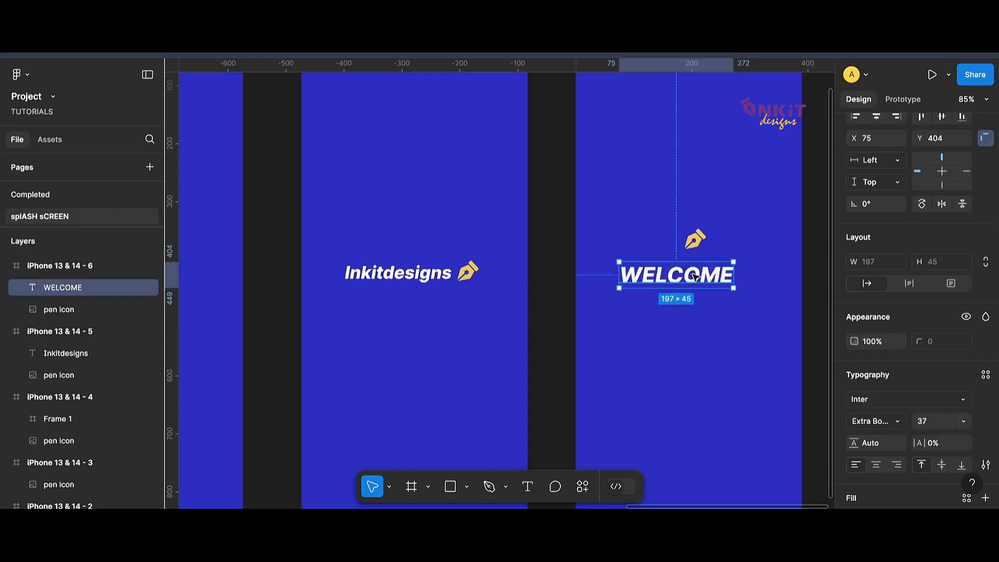
Center the WELCOME text in the sixth frame at X 96, Y 400 and align the pen icon centrally above it.
drag(691, 278, 703, 275)
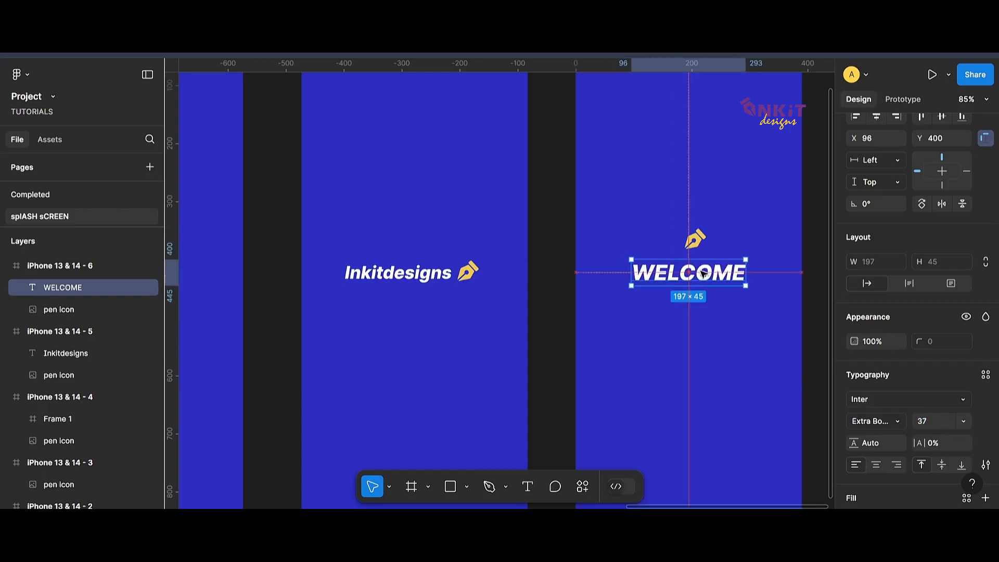
drag(695, 239, 691, 245)
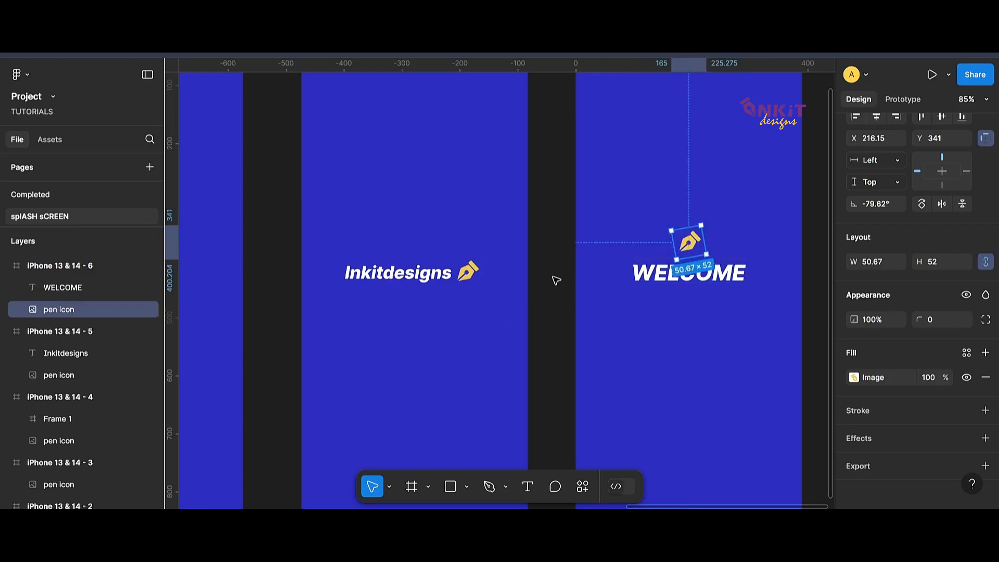
click(603, 416)
scroll(651, 362, down, 5)
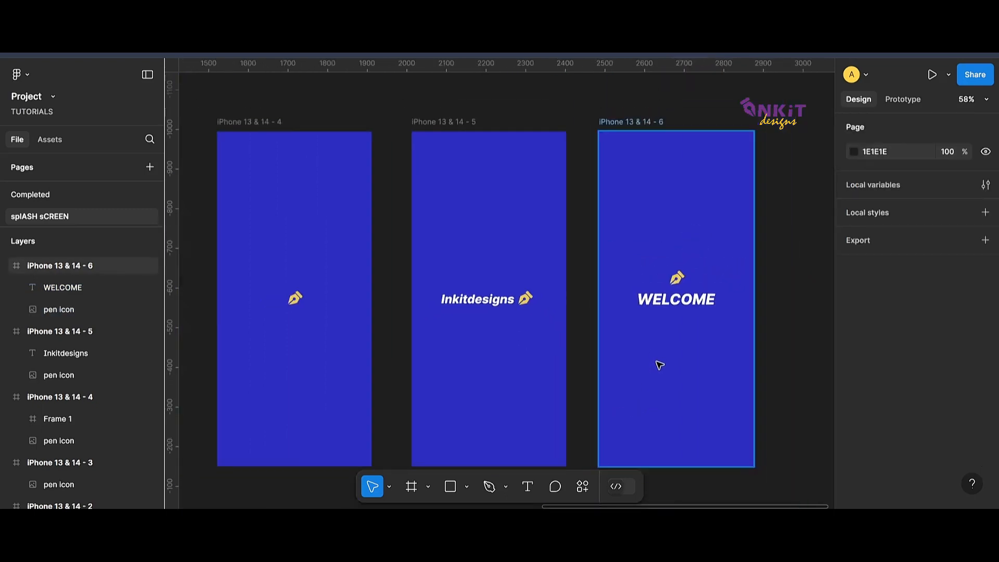
scroll(716, 440, down, 1)
scroll(781, 442, left, 3)
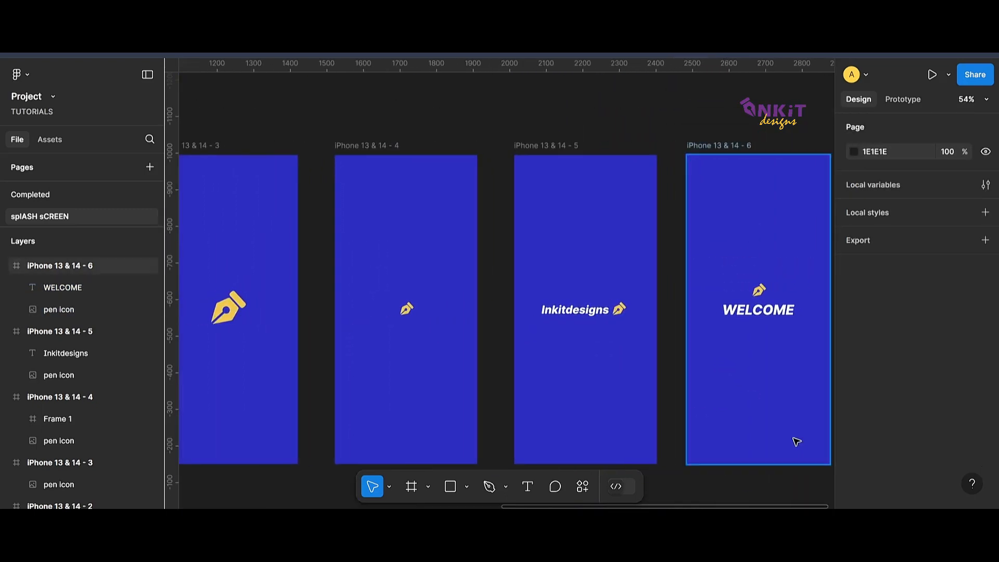
scroll(791, 442, down, 1)
scroll(755, 450, down, 3)
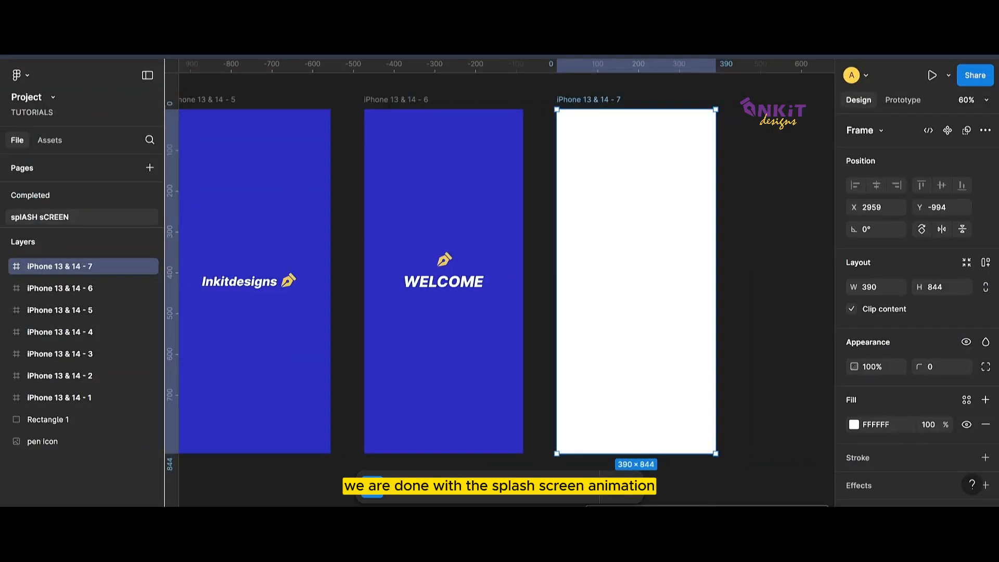
Draw a rectangle about 235 by 226 beside the seventh frame and round its corners to 20.
scroll(504, 281, right, 4)
scroll(504, 281, left, 1)
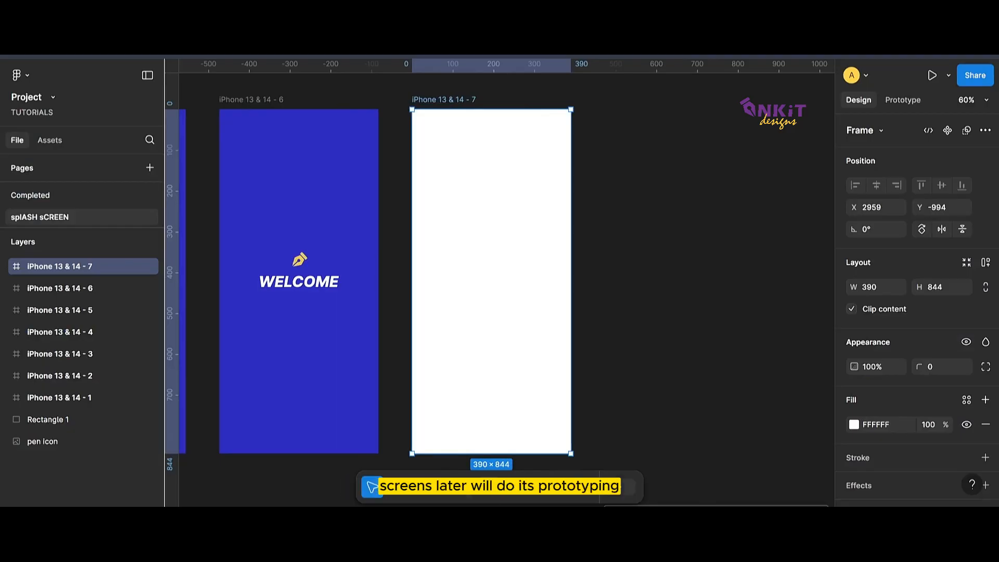
click(465, 487)
drag(673, 246, 746, 323)
click(467, 487)
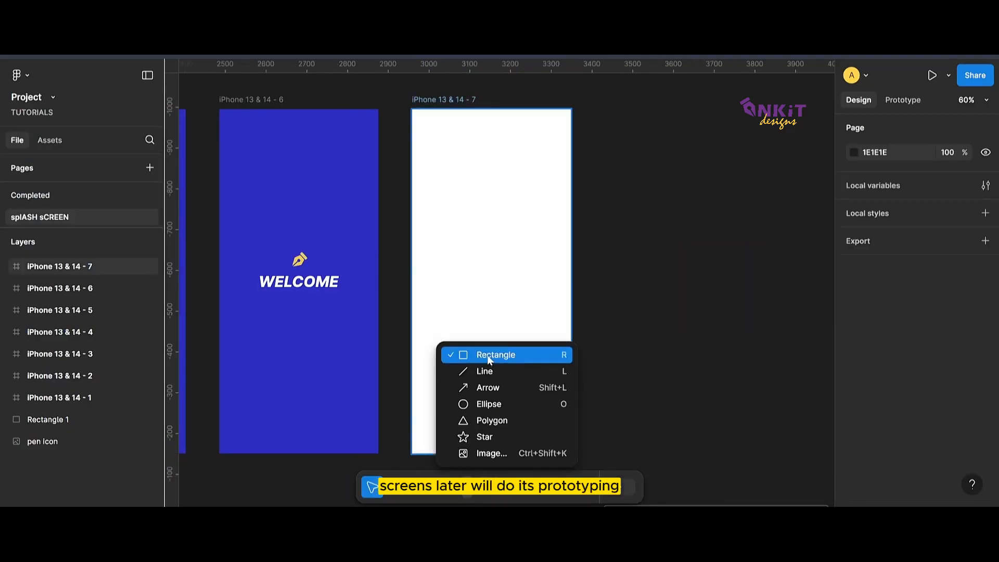
click(489, 353)
mouse_move(605, 266)
mouse_down()
mouse_move(701, 358)
mouse_move(618, 279)
mouse_up()
Fill the seventh frame with the splash screens' blue, 004CC6.
click(441, 101)
click(853, 425)
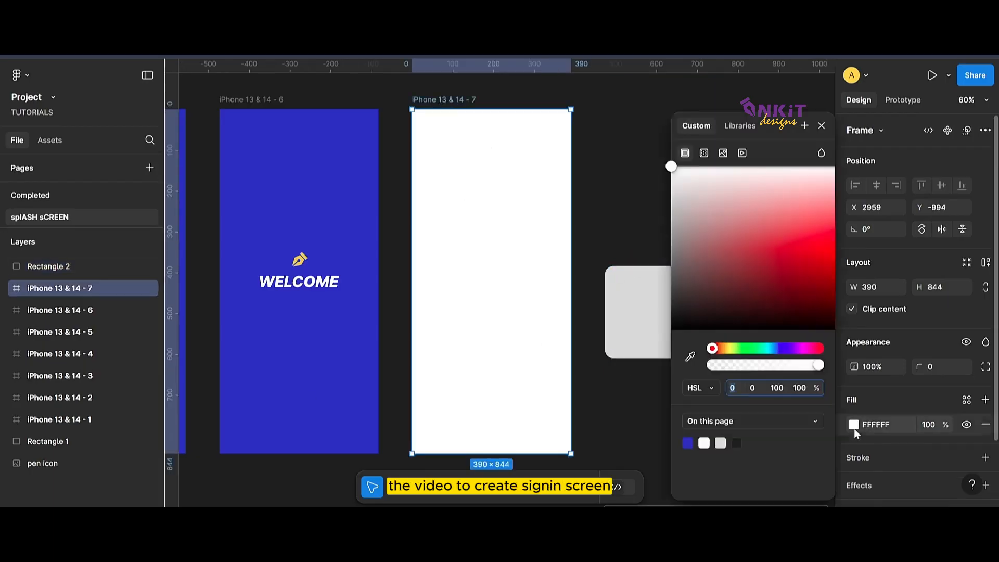
click(687, 442)
click(617, 224)
Fill the rounded rectangle with the page's blue and darken the shade slightly.
click(674, 315)
click(853, 402)
click(687, 443)
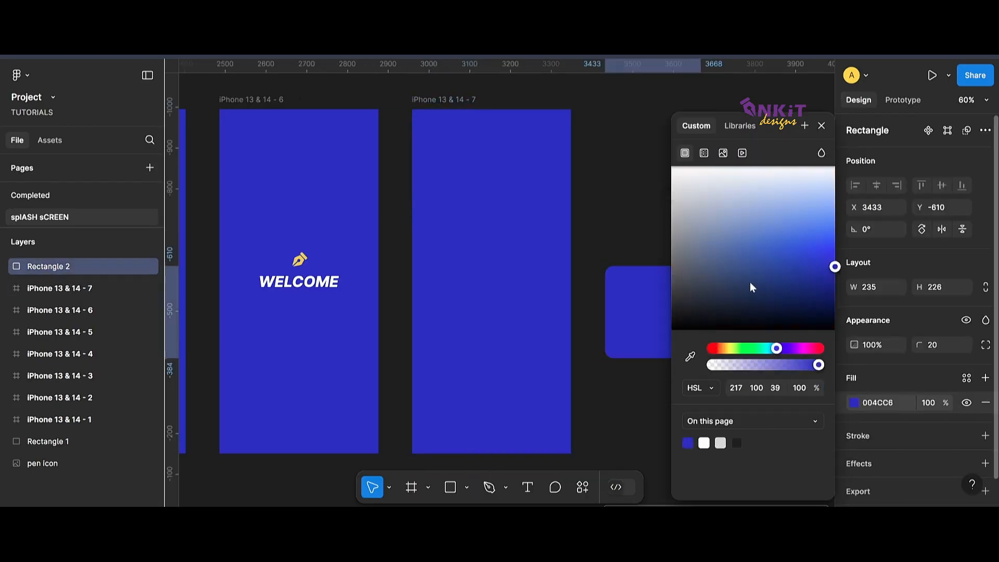
drag(834, 271, 839, 283)
click(651, 391)
Place the rectangle in the seventh frame's upper-left corner tilted 27.64° and give an overlapping copy the lighter fill 085FEB.
drag(679, 319, 464, 161)
drag(494, 215, 477, 180)
click(854, 446)
drag(828, 281, 823, 256)
Send the lighter rectangle behind the dark one and shift it to X -85, Y 74.48.
right_click(461, 191)
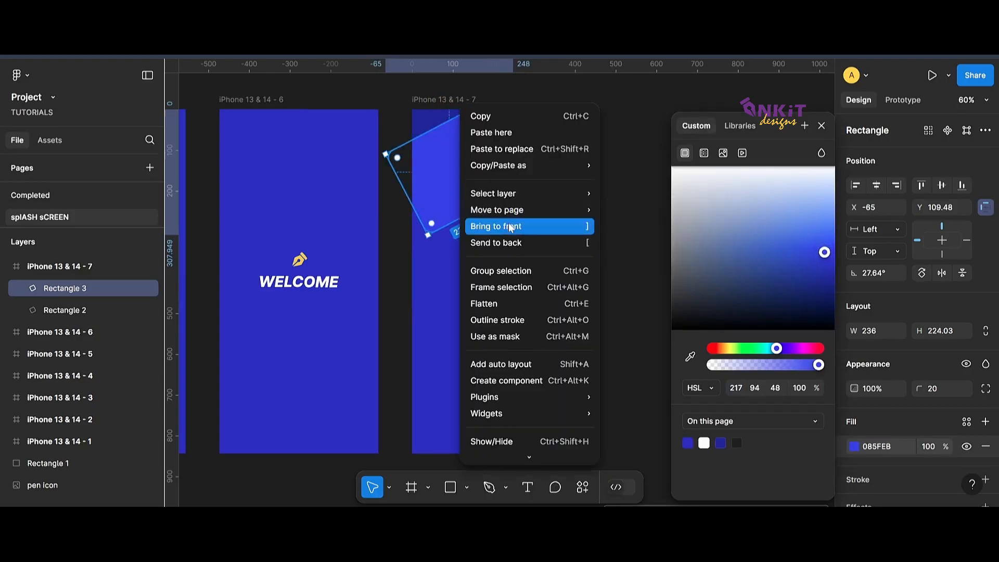
click(501, 243)
click(513, 250)
drag(485, 192, 486, 181)
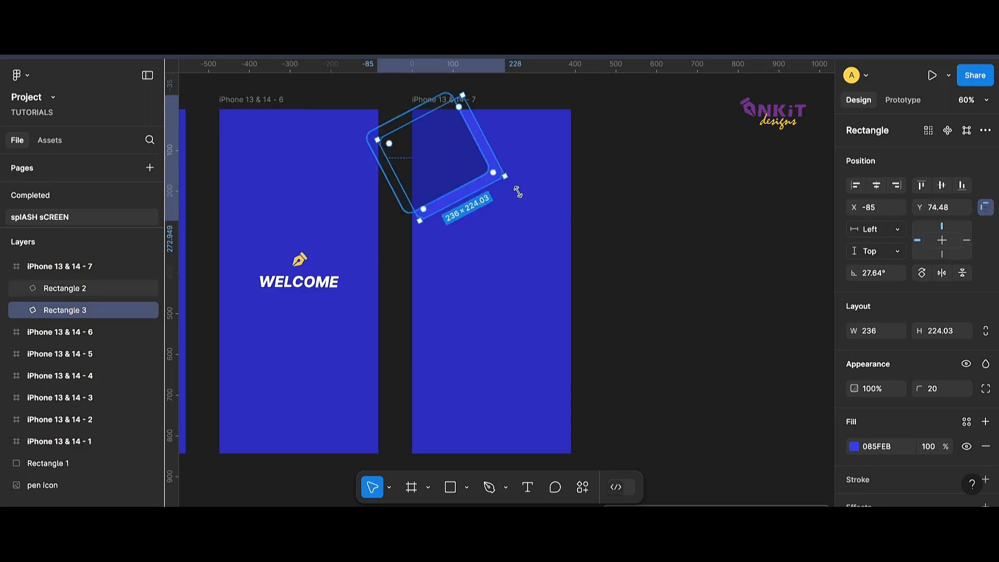
Mute the back rectangle's fill to 104FB5 and adjust the front rectangle's dark blue shade.
click(855, 446)
drag(821, 235, 807, 272)
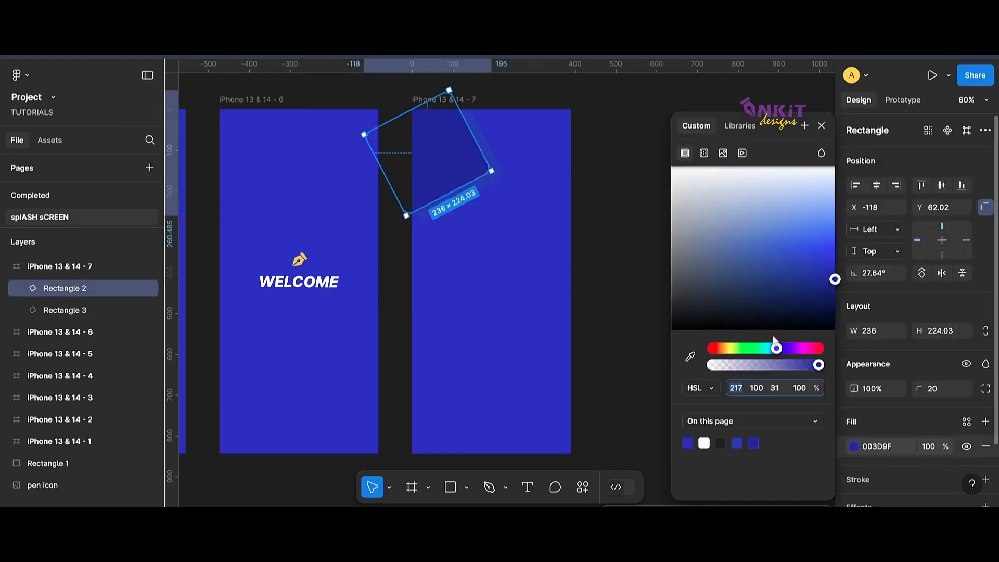
drag(812, 276, 836, 275)
Duplicate the two tilted rectangles together into the seventh frame's upper-right corner.
click(488, 165)
shift+click(499, 170)
drag(461, 162, 556, 126)
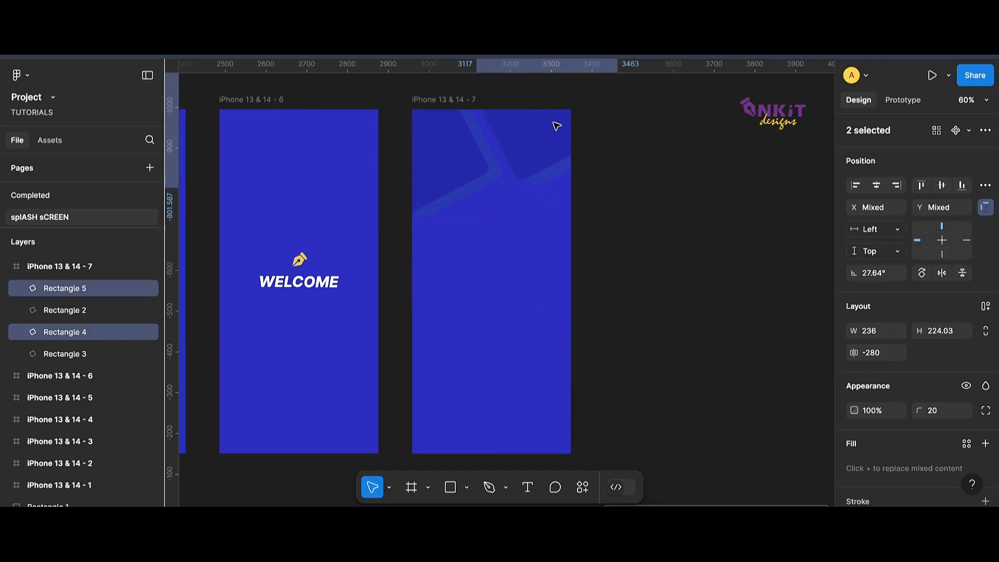
Reposition the lighter back rectangle of the upper-right pair to adjust the border it forms around the dark one.
click(551, 176)
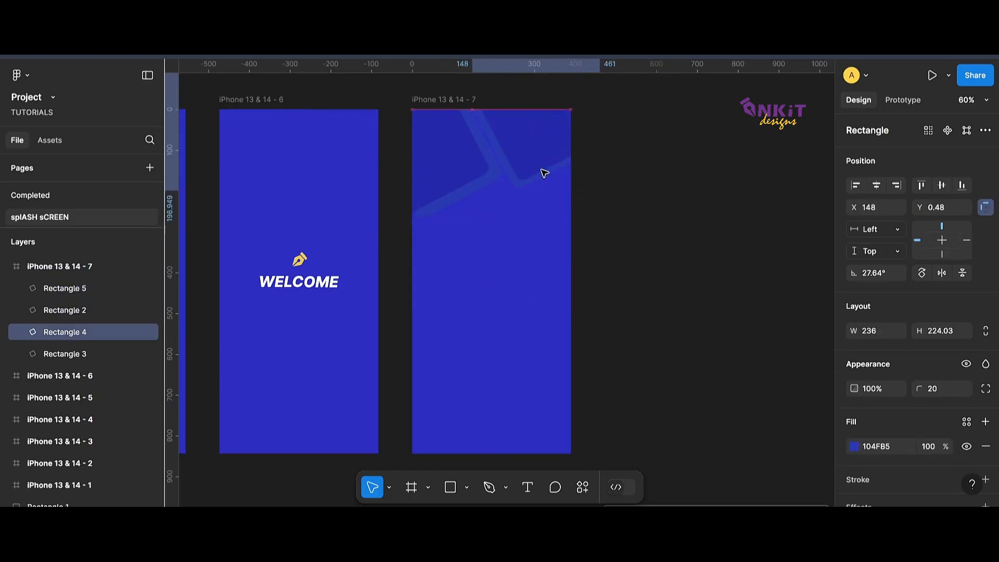
drag(544, 173, 562, 170)
drag(637, 236, 545, 159)
click(653, 220)
drag(493, 181, 541, 165)
click(661, 216)
click(617, 202)
click(609, 201)
Lighten the fill of both back rectangles to 175CCB and shift the upper-right dark rectangle down and to the right.
click(542, 170)
click(491, 179)
shift+click(546, 168)
click(854, 469)
drag(809, 270, 804, 265)
click(624, 197)
drag(524, 125, 547, 149)
click(614, 180)
Select both lighter back rectangles and gradually lower their opacity from 100%.
click(527, 168)
shift+click(463, 192)
click(864, 411)
key(Down)
key(Down)
key(Down)
key(Down)
key(Down)
key(Down)
key(Down)
key(Down)
key(Down)
key(Down)
key(Down)
key(Down)
key(Down)
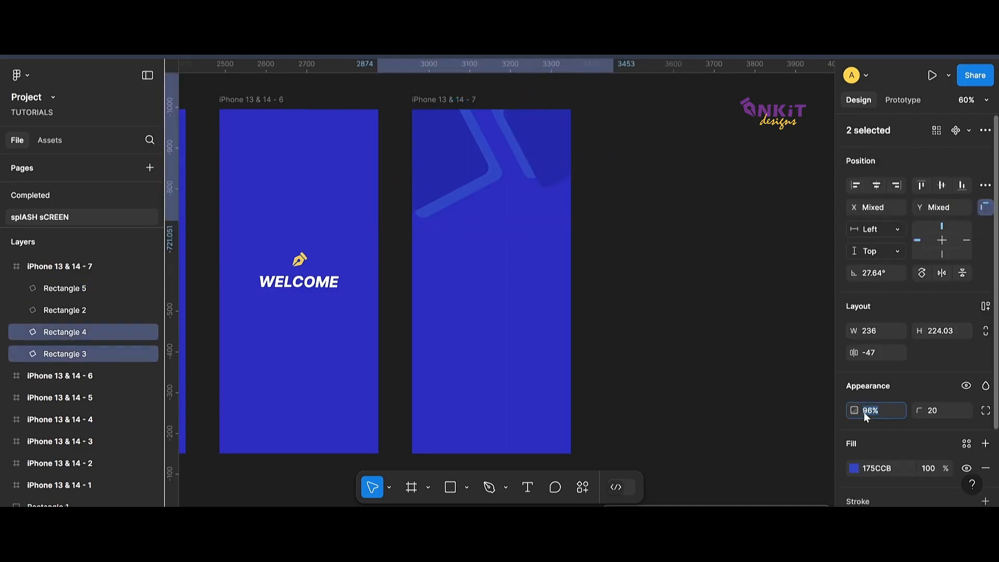
click(464, 197)
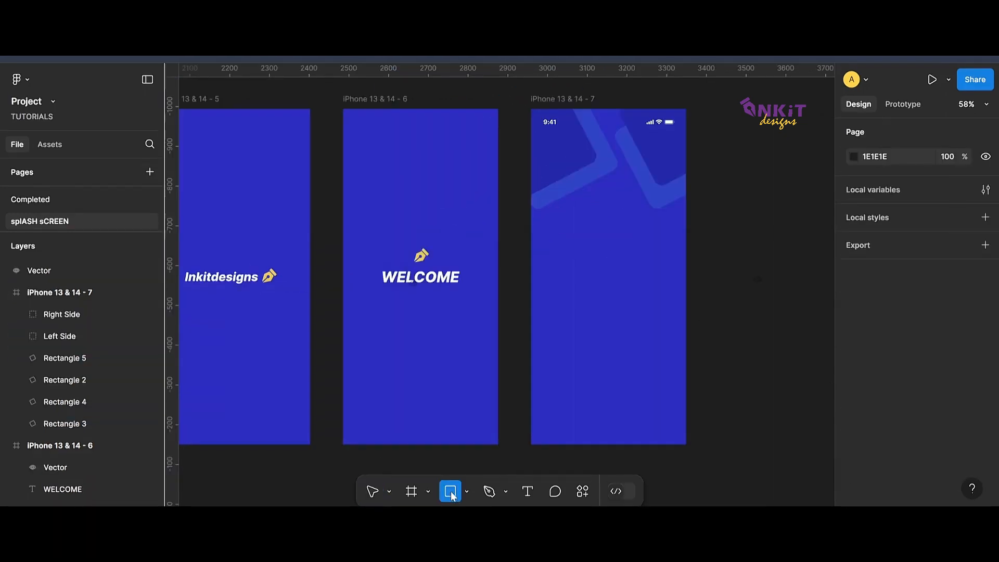
Draw a full-width rectangle over the seventh frame's lower part, sized 390 by 531 with its top at Y 313.
click(467, 489)
mouse_move(531, 226)
mouse_down()
mouse_move(589, 378)
mouse_move(687, 444)
mouse_up()
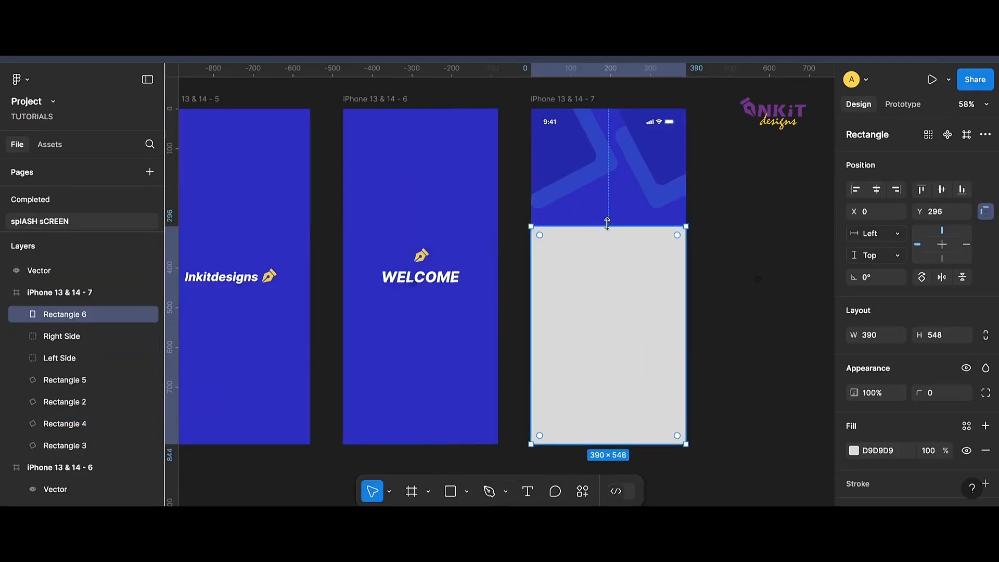
drag(607, 226, 607, 233)
Fill the lower rectangle with white, FFFFFF.
click(854, 450)
drag(701, 236, 666, 168)
click(515, 266)
click(604, 275)
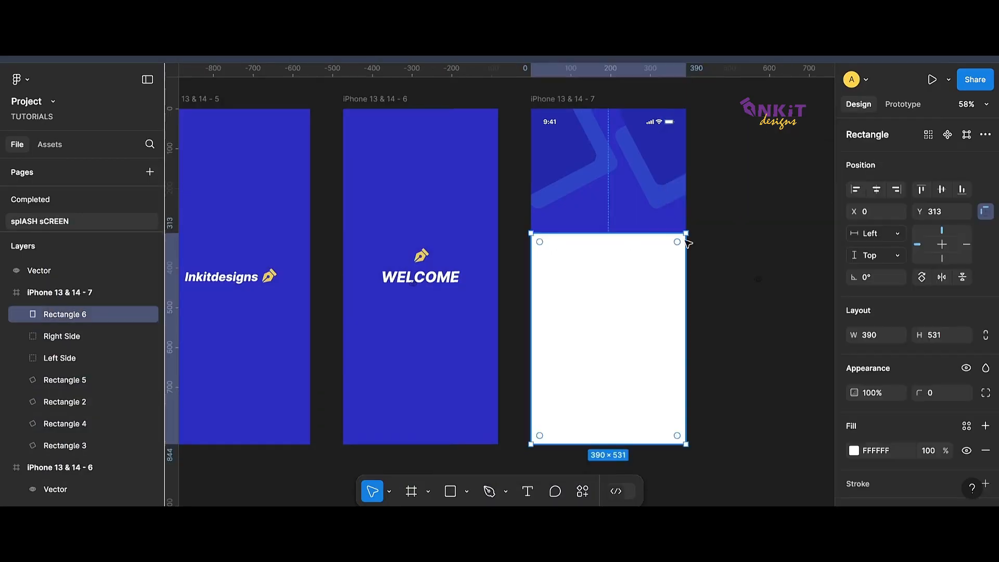
Round only the two top corners of the white rectangle to a radius of 26.
click(986, 392)
click(717, 411)
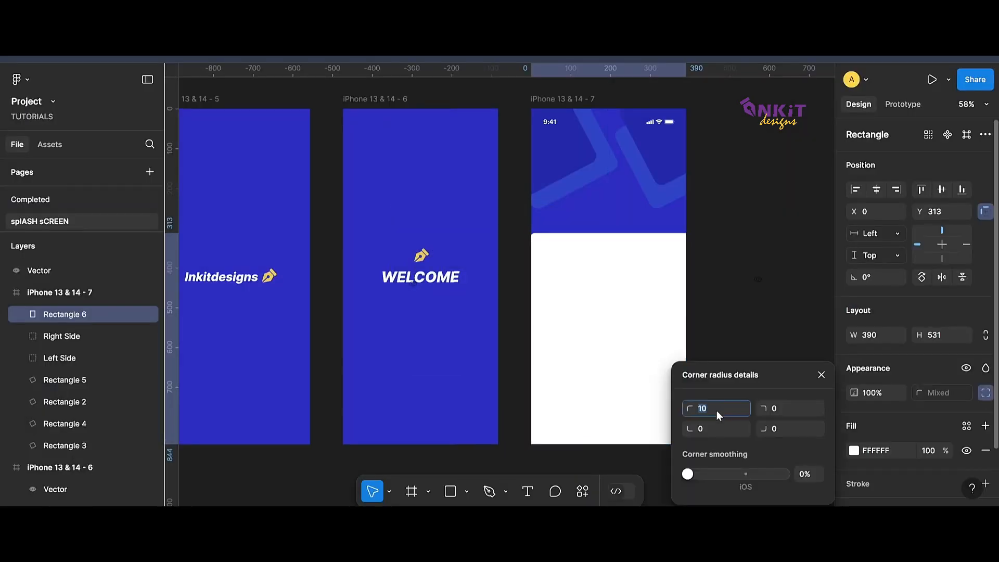
text(26)
click(788, 414)
text(26)
key(Return)
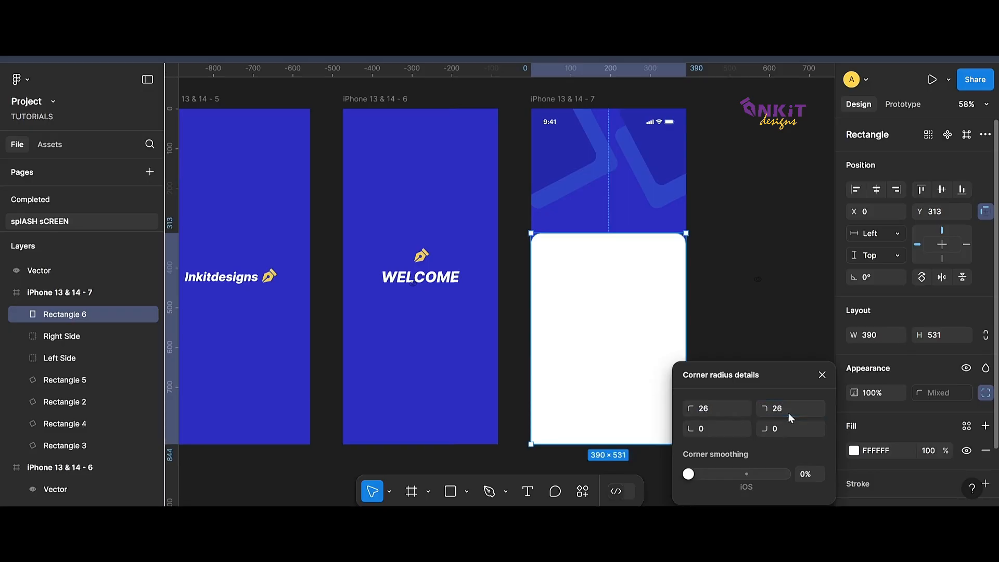
Lower the top edge of the white rectangle to Y 332, shortening it to a height of 512.
click(776, 285)
click(614, 238)
drag(614, 237, 614, 245)
Copy the WELCOME text into the seventh frame above the white rectangle and change the copy to "Sign in".
click(429, 279)
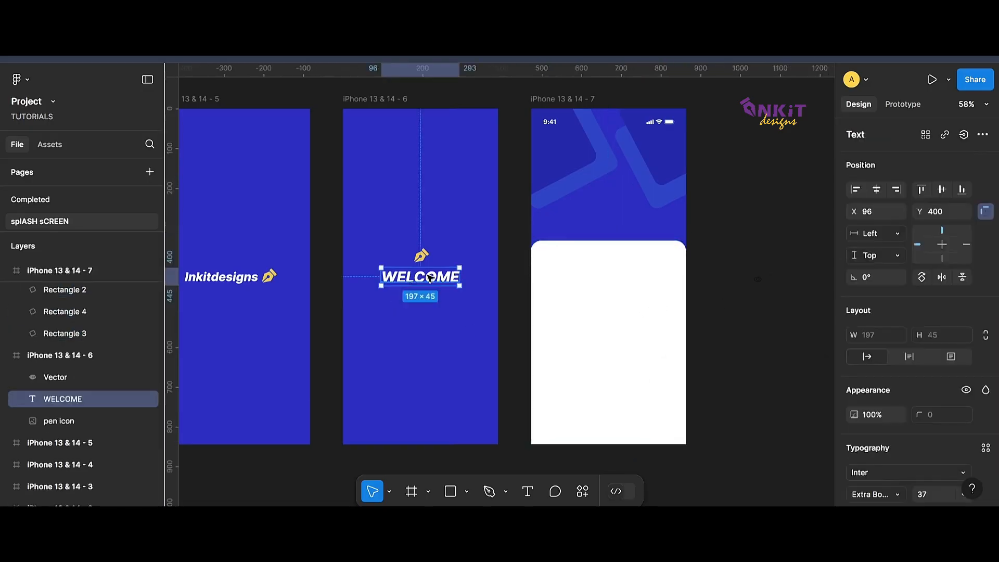
drag(431, 278, 595, 207)
double_click(595, 206)
key(Caps_Lock)
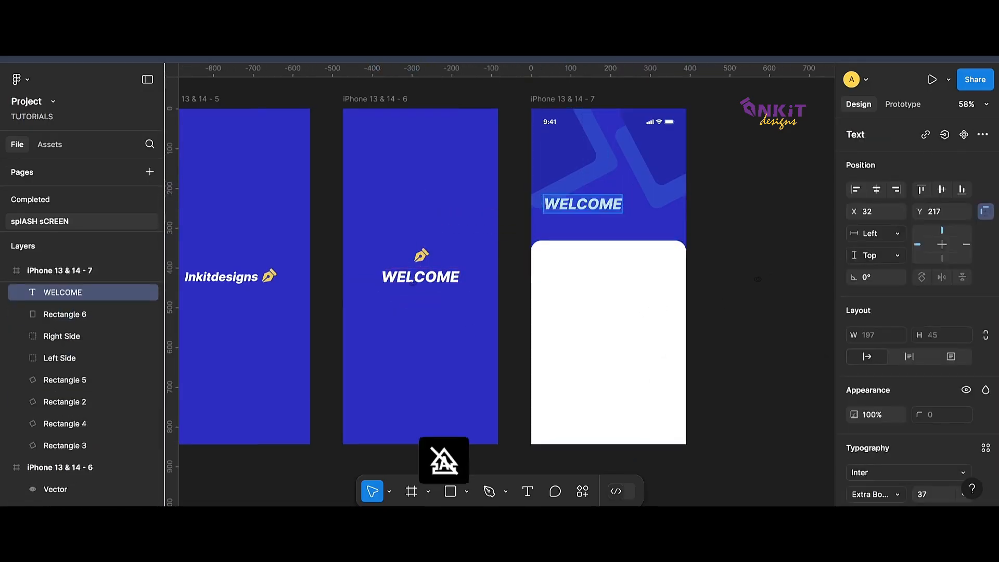
key(BackSpace)
key(Caps_Lock)
text(Sign in)
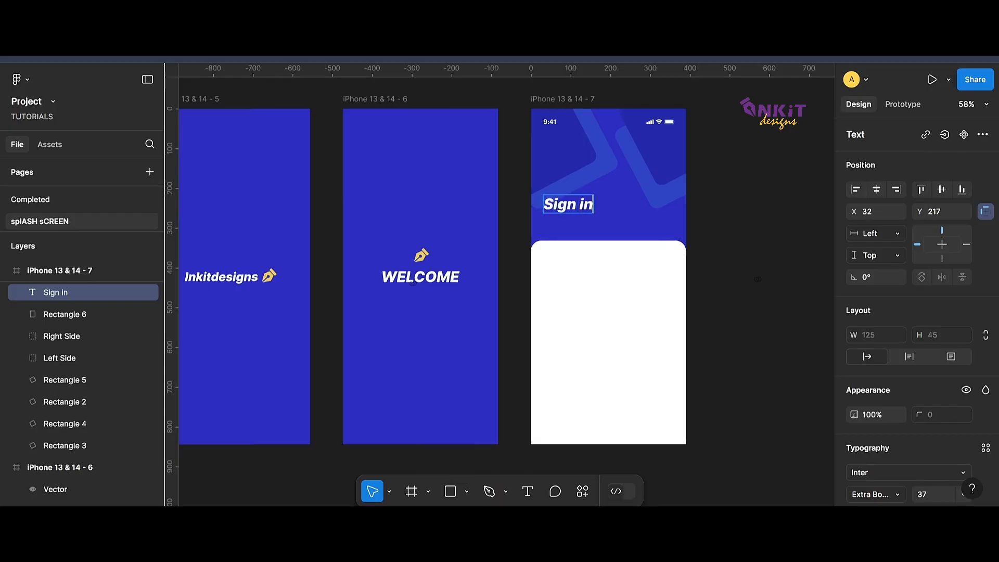
key(Escape)
Set the Sign in text to Semi Bold, non-italic, with a font size of 30.
scroll(915, 431, down, 3)
click(882, 425)
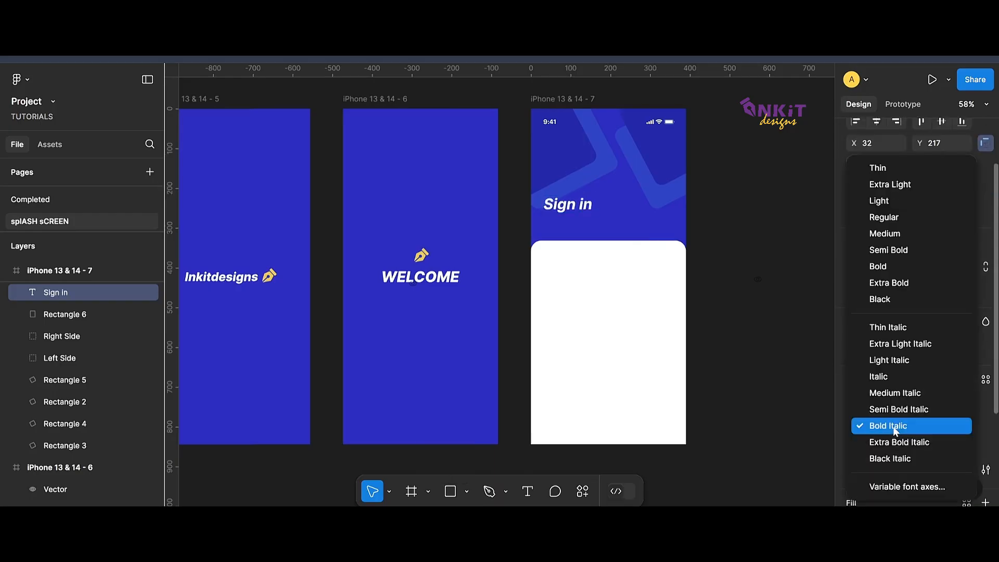
click(890, 250)
click(938, 424)
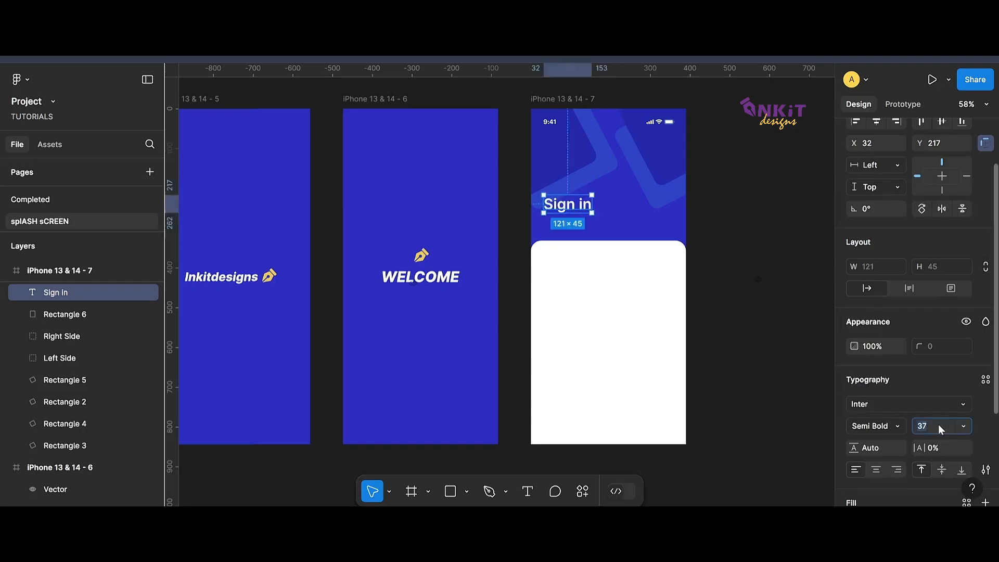
text(24)
key(Return)
text(28)
key(Return)
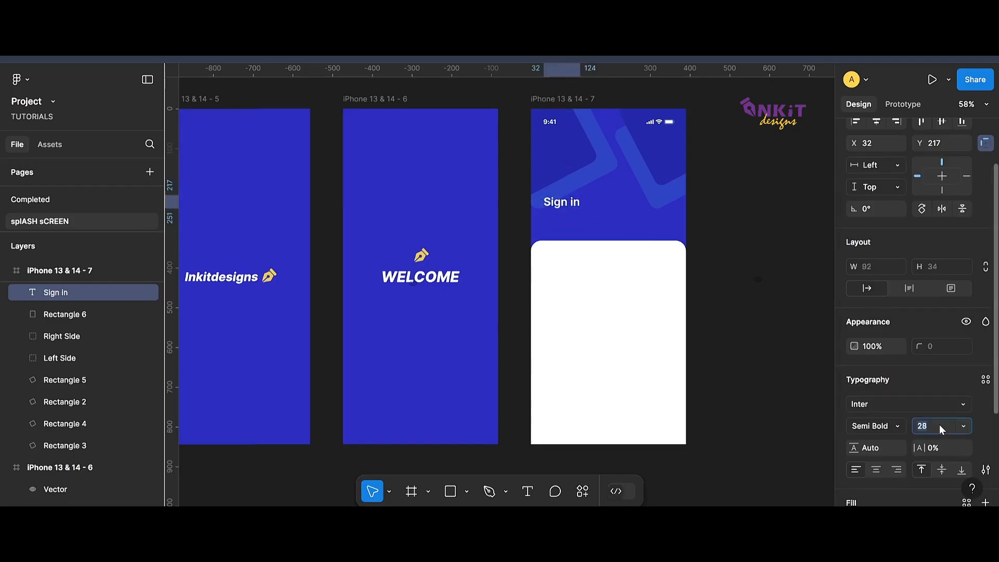
key(Up)
Move the Sign in text down closer to the white rectangle at X 25 and show the frame's column layout grid.
click(754, 323)
click(576, 204)
drag(576, 204, 558, 247)
click(542, 100)
scroll(729, 315, up, 2)
scroll(729, 316, up, 2)
click(739, 312)
key(shift+g)
Turn a copy of the Sign in text directly beneath it into "Get Started" and set its font size to 15.
click(561, 230)
key(Return)
text(Get Started)
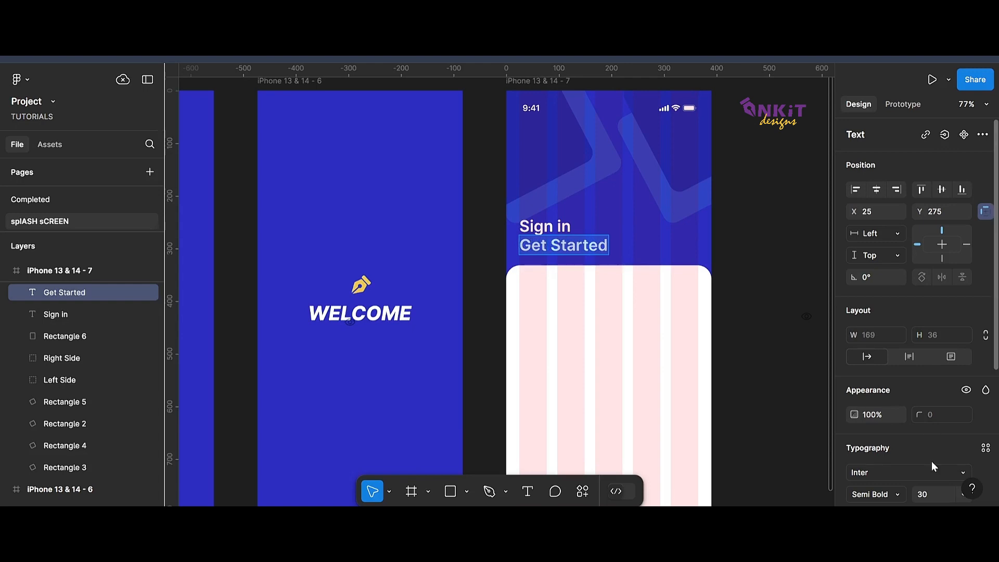
click(936, 492)
text(16)
key(Return)
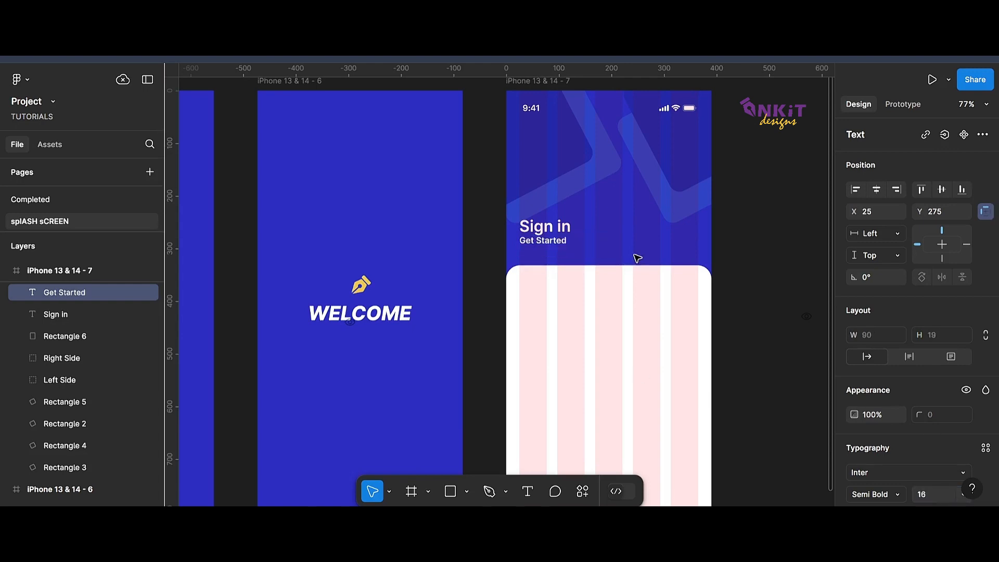
scroll(633, 257, up, 2)
click(932, 494)
text(18)
key(Return)
key(Down)
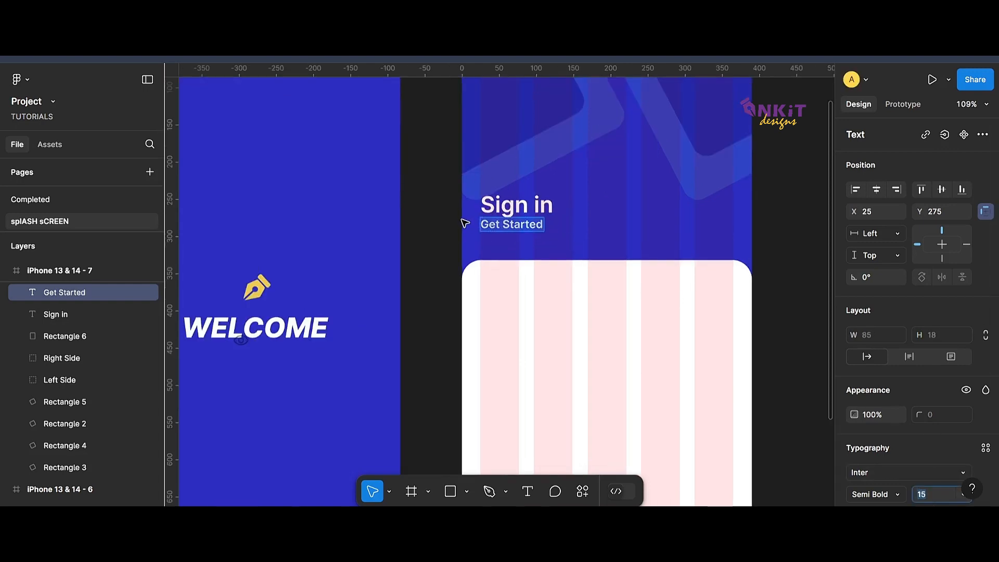
Raise the Sign in heading's font size by 6 and adjust its position just above Get Started.
drag(520, 228, 520, 202)
click(525, 209)
click(935, 494)
key(Up)
key(Up)
key(Up)
key(Up)
key(Up)
key(Up)
drag(511, 239, 510, 232)
click(756, 283)
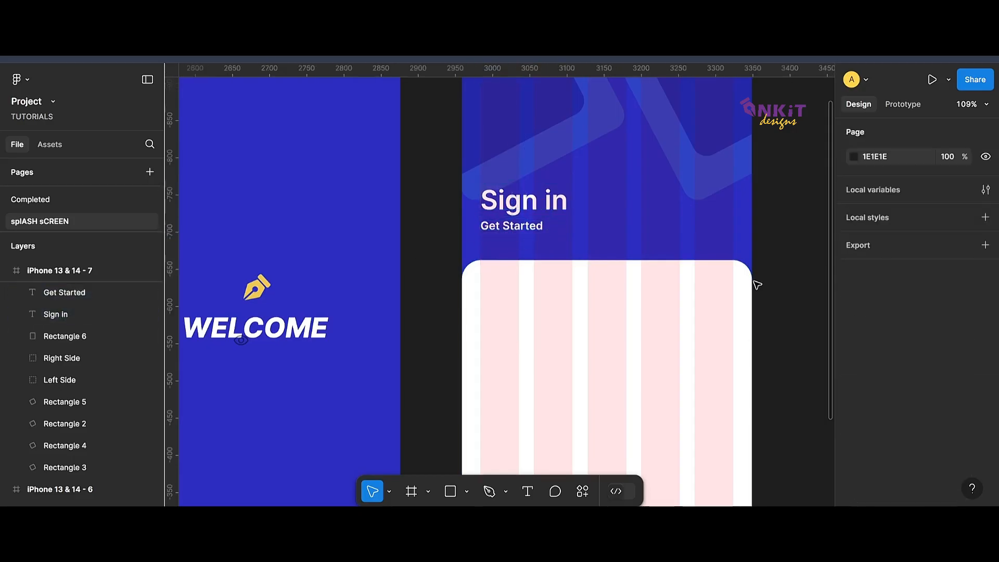
Move the Get Started line slightly lower to widen the gap below the Sign in heading.
scroll(714, 262, down, 5)
click(610, 236)
drag(610, 236, 608, 240)
click(765, 260)
scroll(765, 261, right, 1)
scroll(725, 407, right, 1)
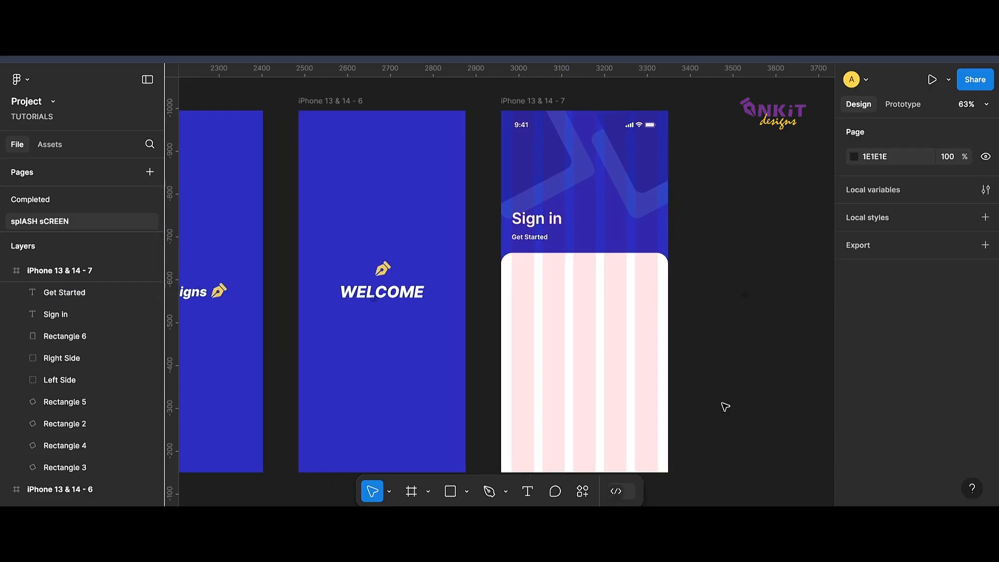
Draw a 340 by 58 rectangle between the grid margins of the white area, at X 25, Y 398.
click(451, 491)
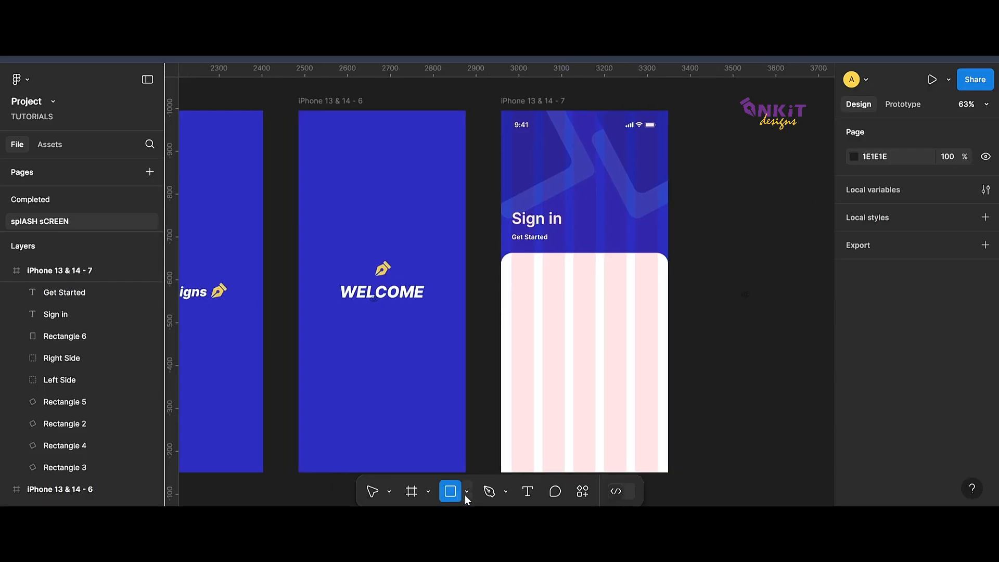
scroll(574, 320, up, 2)
mouse_move(499, 272)
mouse_down()
mouse_move(649, 308)
mouse_move(673, 303)
mouse_move(673, 273)
mouse_up()
scroll(676, 307, up, 5)
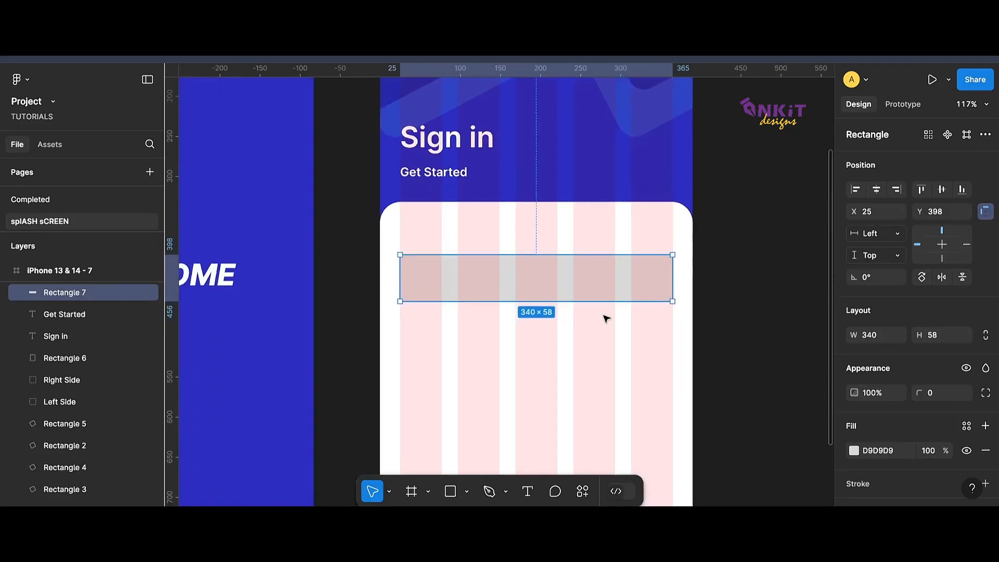
click(607, 318)
Remove the new rectangle's fill and give it a grey 8E8E8E inside stroke of weight 1.
click(587, 293)
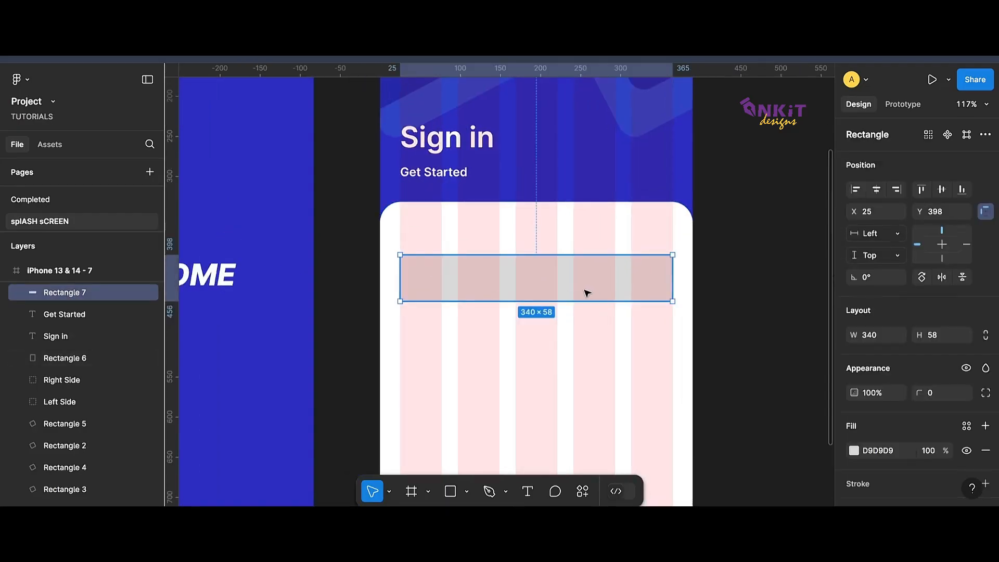
scroll(984, 417, down, 2)
click(985, 415)
click(985, 381)
click(853, 411)
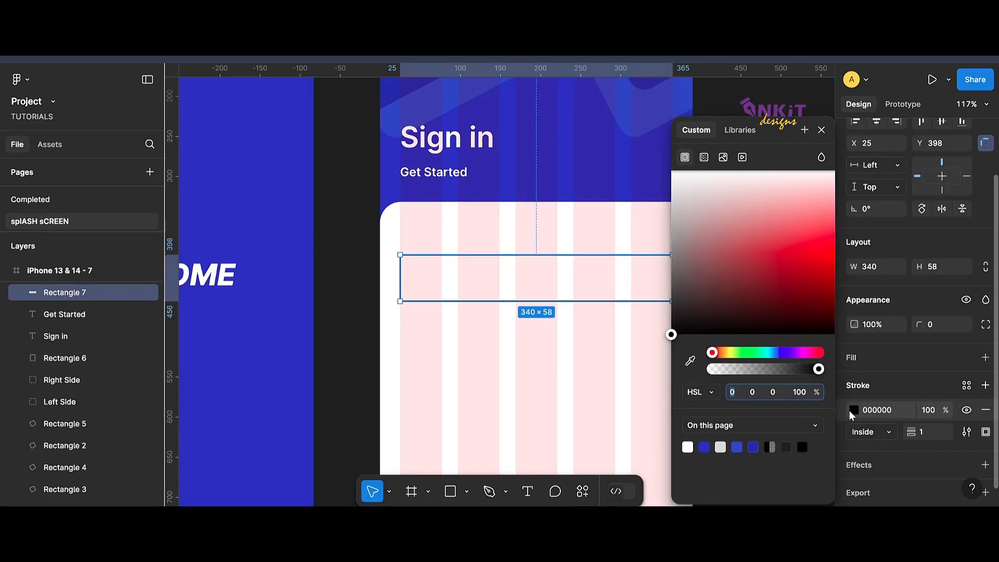
click(682, 222)
mouse_move(677, 266)
mouse_down()
mouse_move(674, 364)
mouse_move(666, 251)
mouse_up()
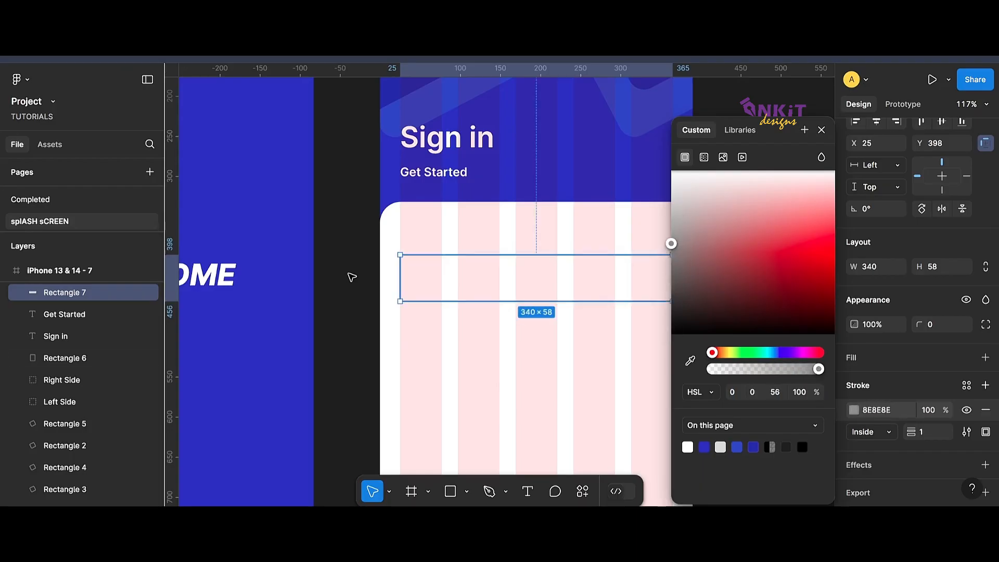
click(594, 270)
Round the outlined field's corners to a radius of 10.
click(587, 255)
click(941, 393)
text(7)
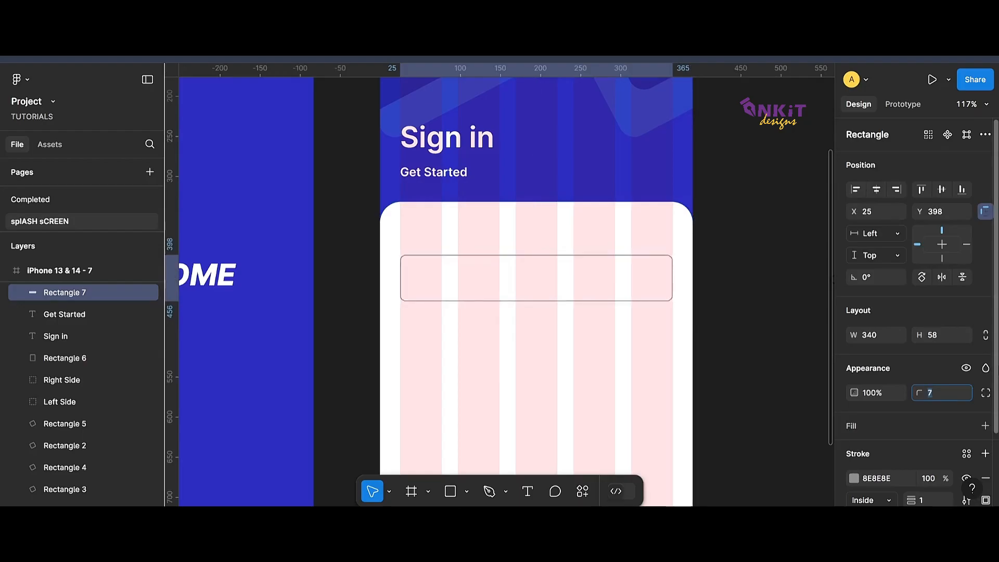
key(Up)
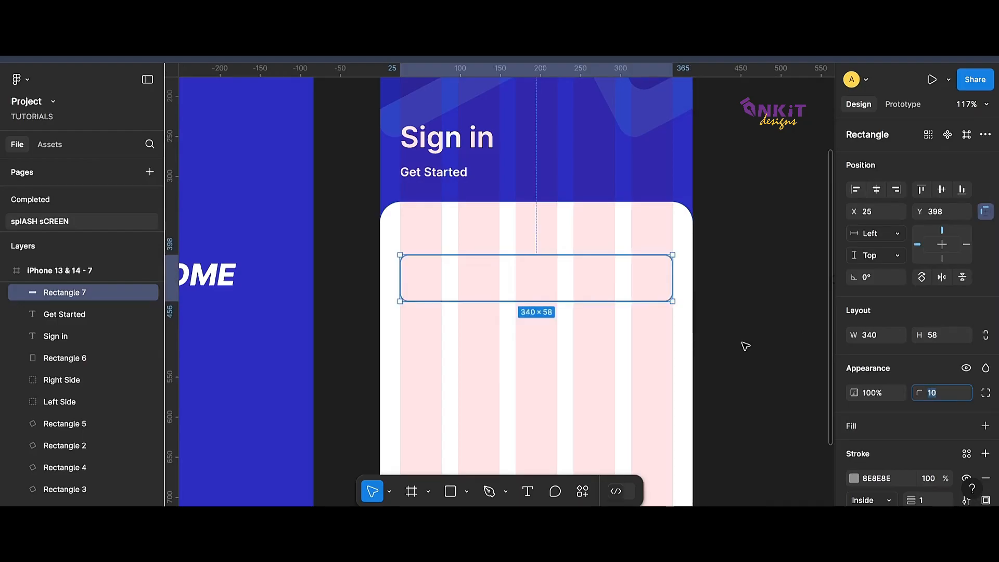
click(746, 346)
Hide the seventh frame's 5-column layout grid to check the design without it, and show the grid again.
scroll(746, 346, up, 5)
scroll(639, 292, down, 8)
scroll(547, 259, down, 5)
scroll(404, 227, up, 5)
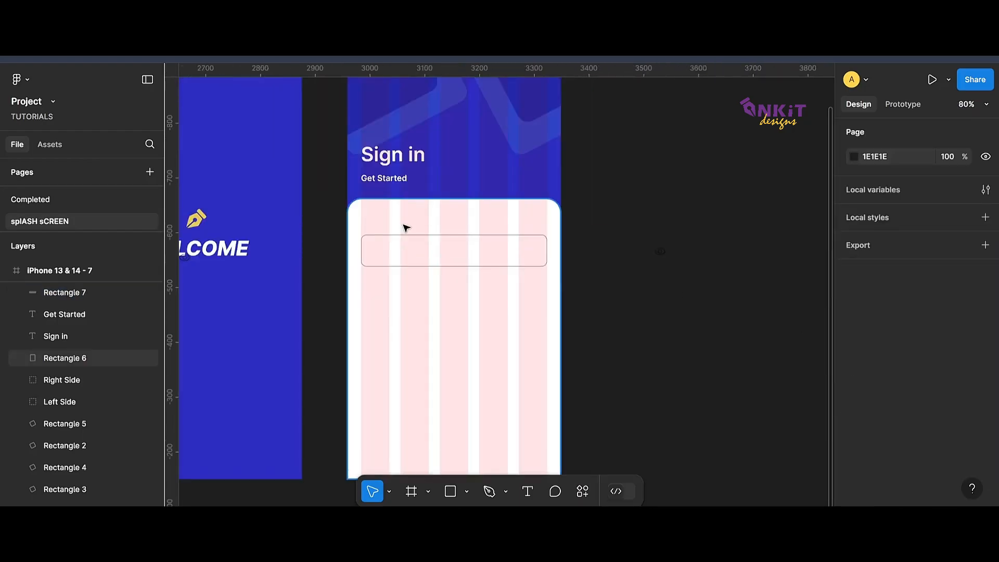
scroll(406, 227, left, 3)
scroll(828, 291, down, 2)
scroll(833, 293, up, 2)
click(592, 98)
scroll(910, 429, down, 5)
click(969, 434)
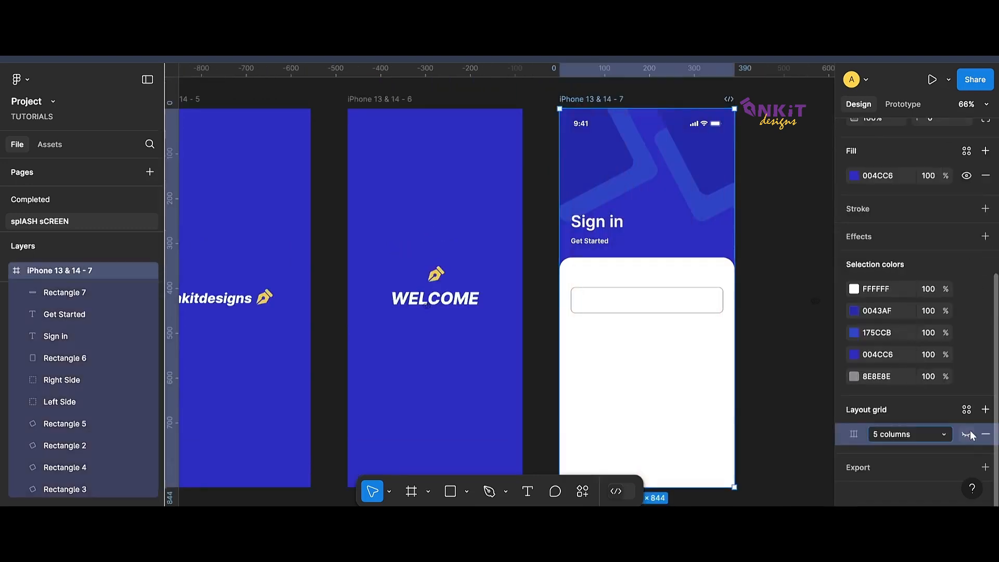
click(969, 434)
Add an "Email" text inside the outlined field and set its weight to Medium.
scroll(805, 346, up, 2)
scroll(805, 346, up, 3)
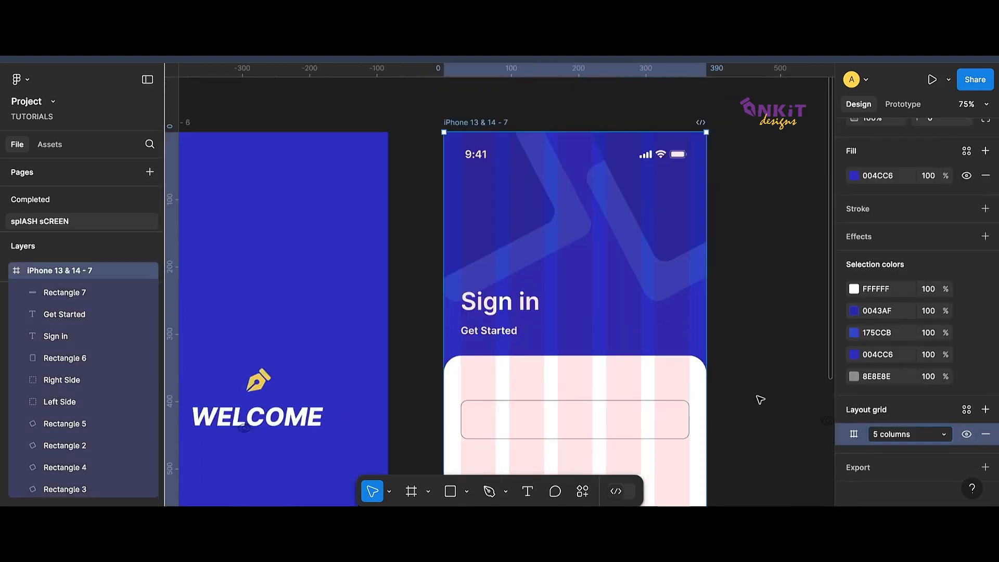
scroll(760, 399, down, 3)
click(487, 307)
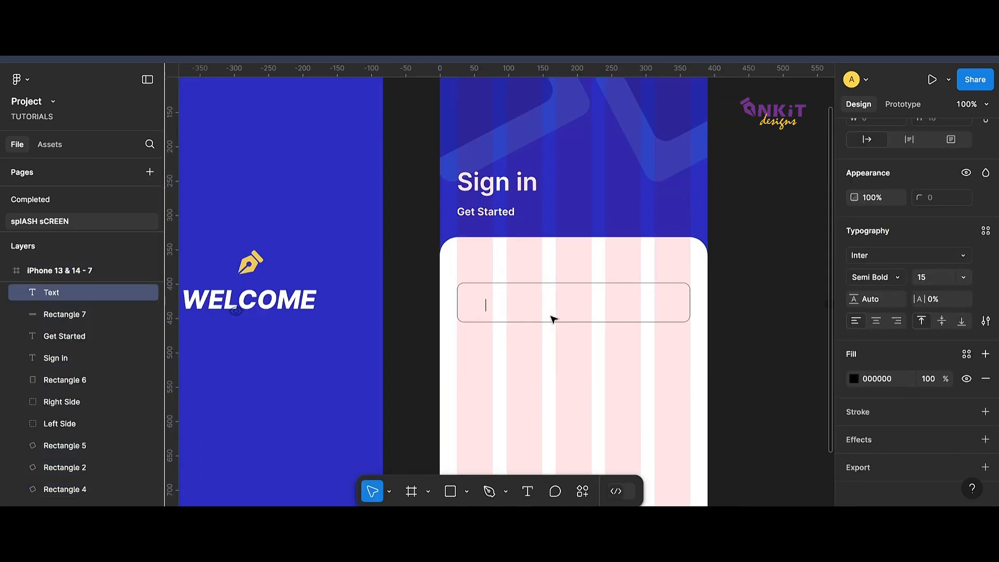
text(Email)
click(891, 278)
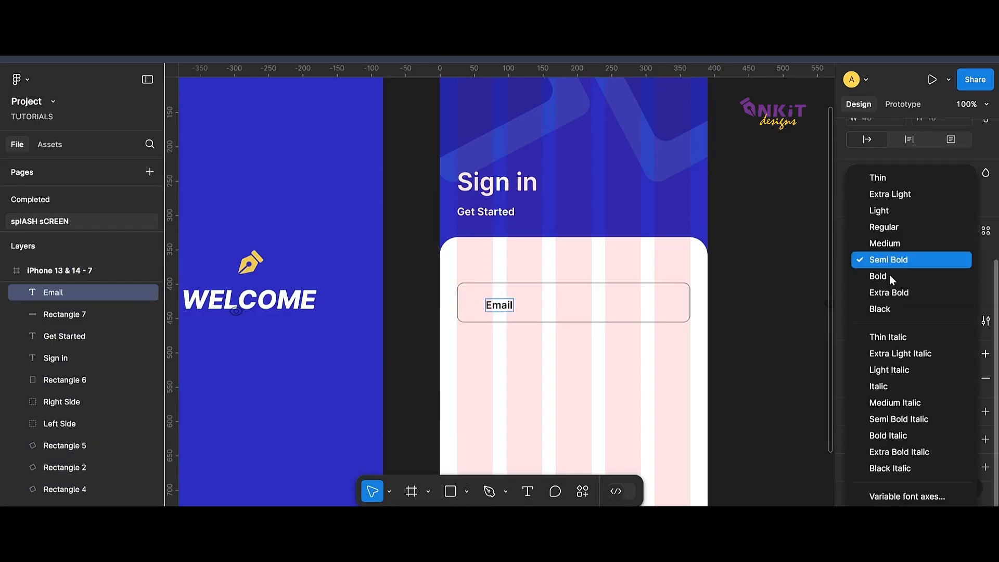
click(886, 243)
key(ctrl+a)
click(891, 278)
click(874, 242)
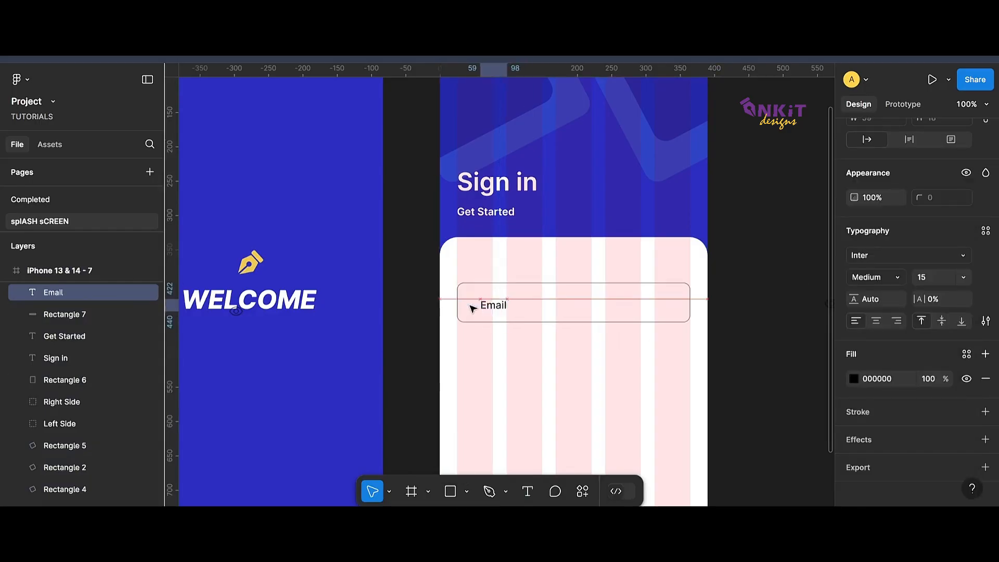
Move the Email text near the left end of its field, at X 43, and set its font size to 16.
drag(510, 305, 486, 304)
click(932, 278)
key(Up)
click(759, 296)
click(651, 344)
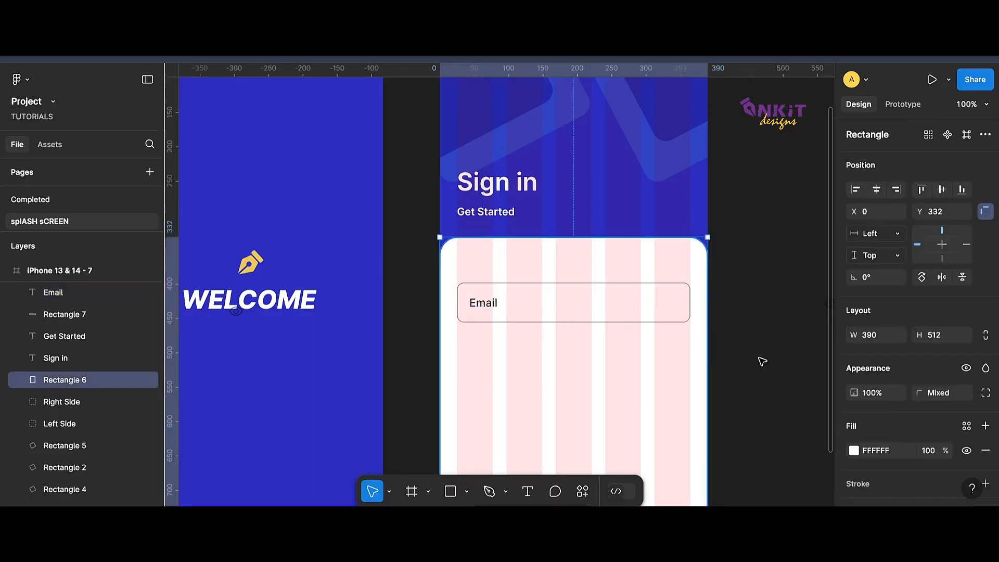
Change the Email text's fill to dark grey, 1E1E1E.
click(477, 305)
scroll(879, 417, down, 3)
click(854, 459)
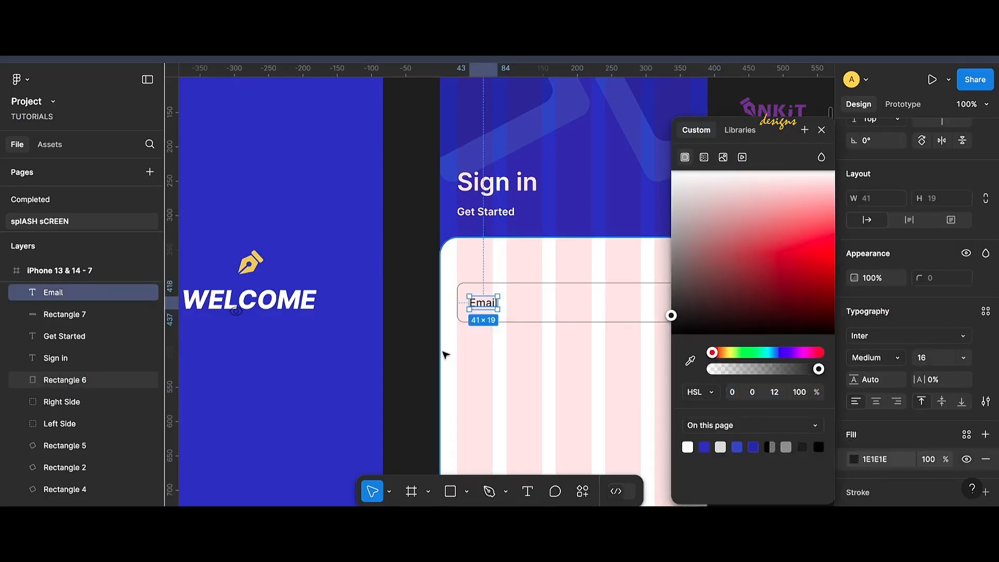
click(447, 349)
click(484, 304)
click(728, 336)
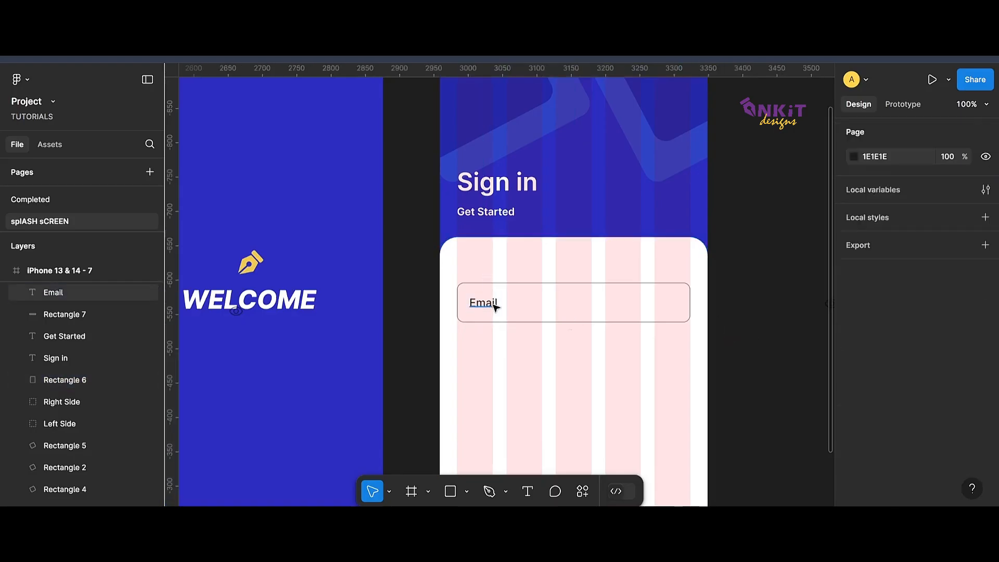
Duplicate the Email field with its label 13 px below the original and change the copied label to "Password".
click(493, 305)
shift+click(512, 310)
drag(490, 304, 492, 355)
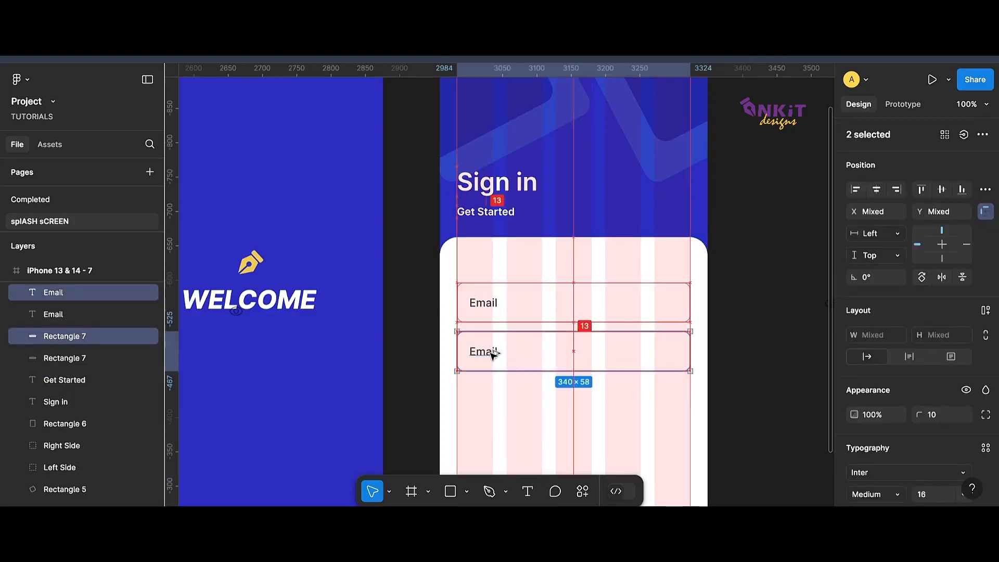
scroll(563, 368, down, 2)
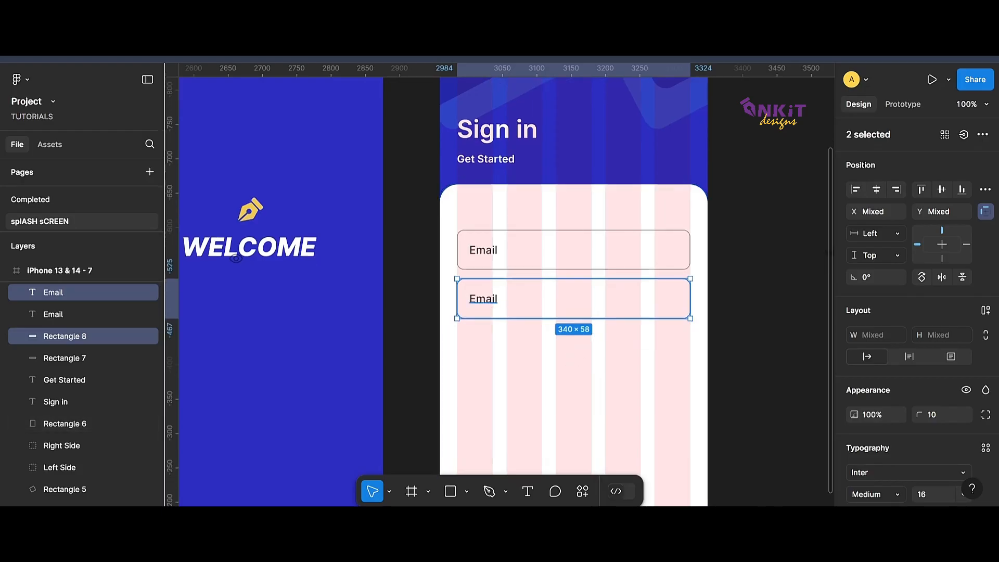
double_click(509, 311)
text(Password)
click(736, 328)
scroll(736, 327, down, 2)
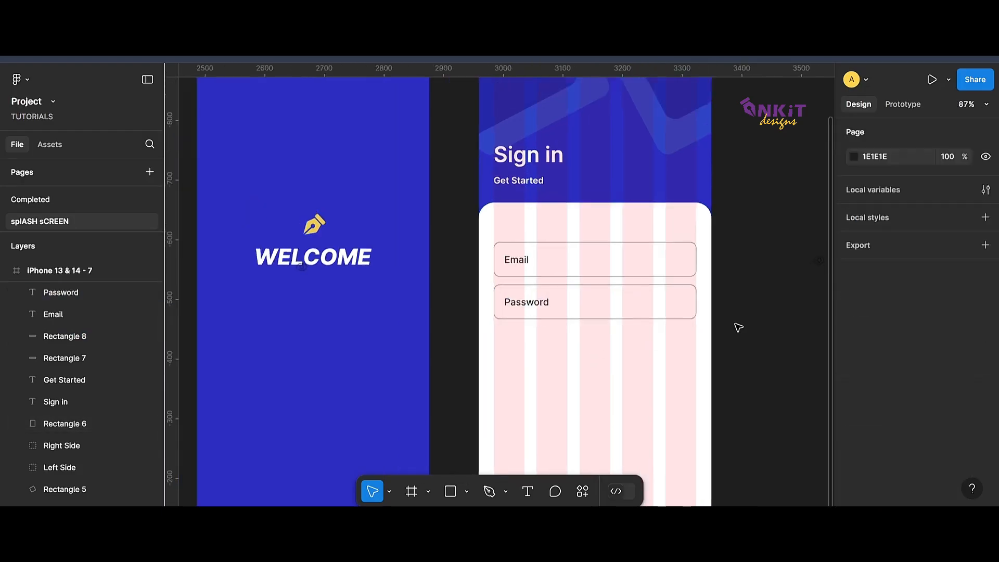
click(536, 303)
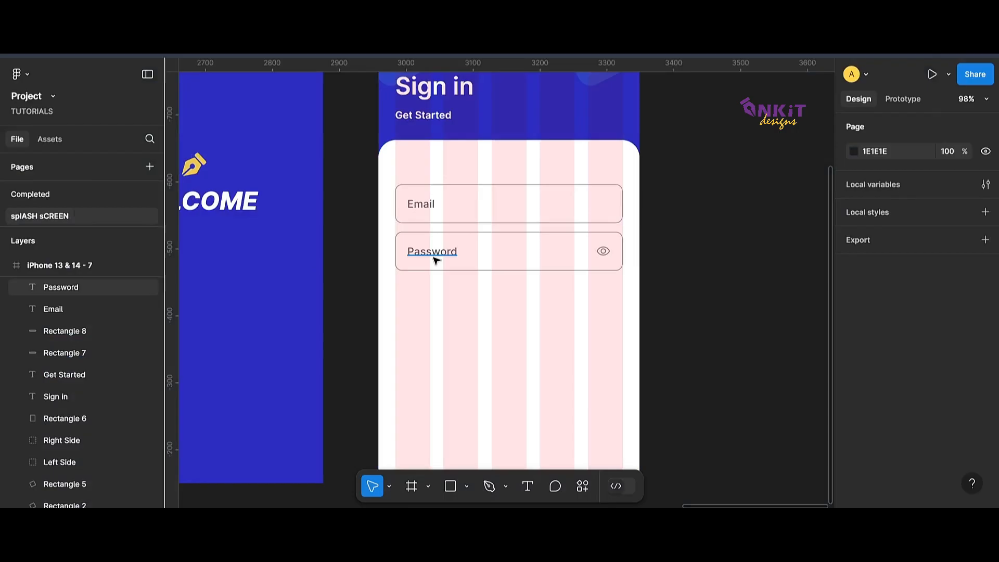
Copy the Password label below its field at X 251, Y 540 and change the copy to "Forgot my Password".
click(431, 252)
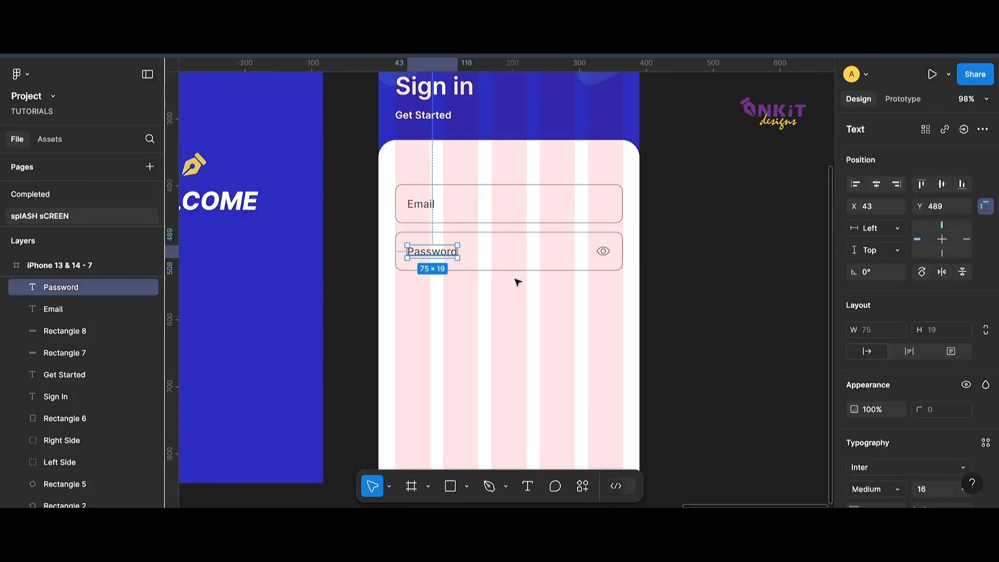
drag(432, 252, 571, 286)
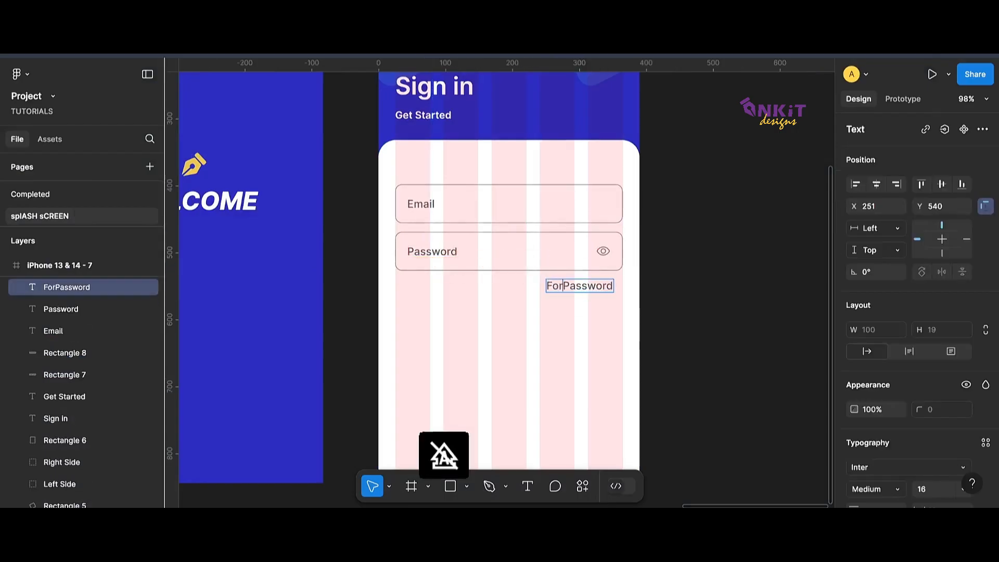
text(got my)
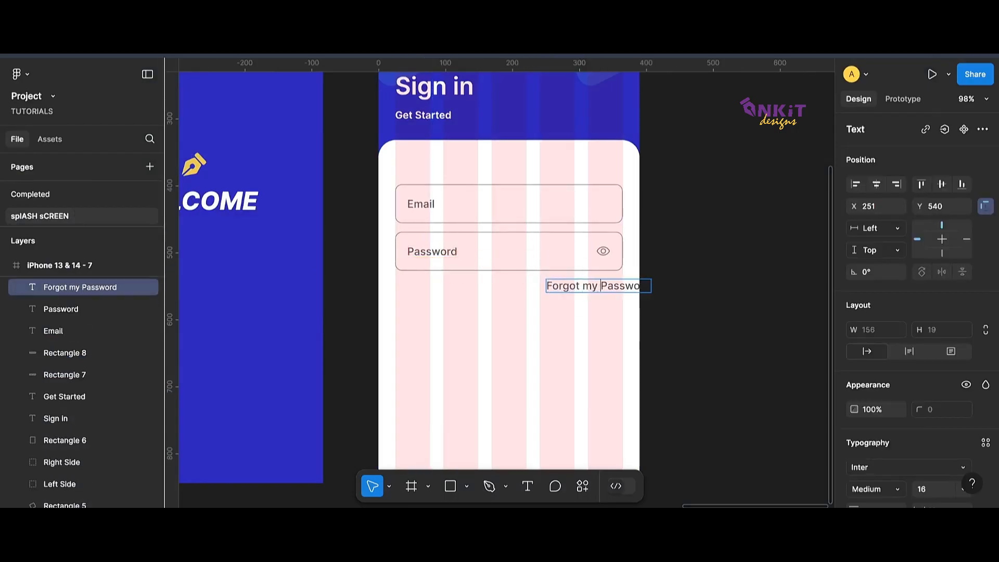
Set the font size of the Forgot my Password text to 14.
scroll(897, 395, down, 3)
click(939, 346)
text(14)
key(Return)
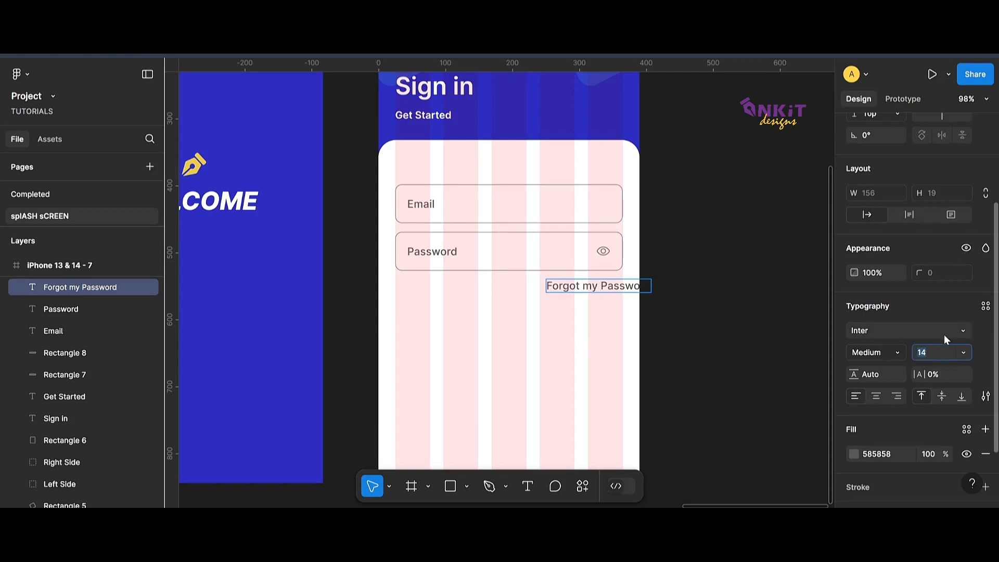
Set the Forgot my Password text's font size to 14 and move it to X 228, Y 531, right-aligned beneath the Password field.
click(951, 353)
drag(548, 287, 671, 312)
click(934, 355)
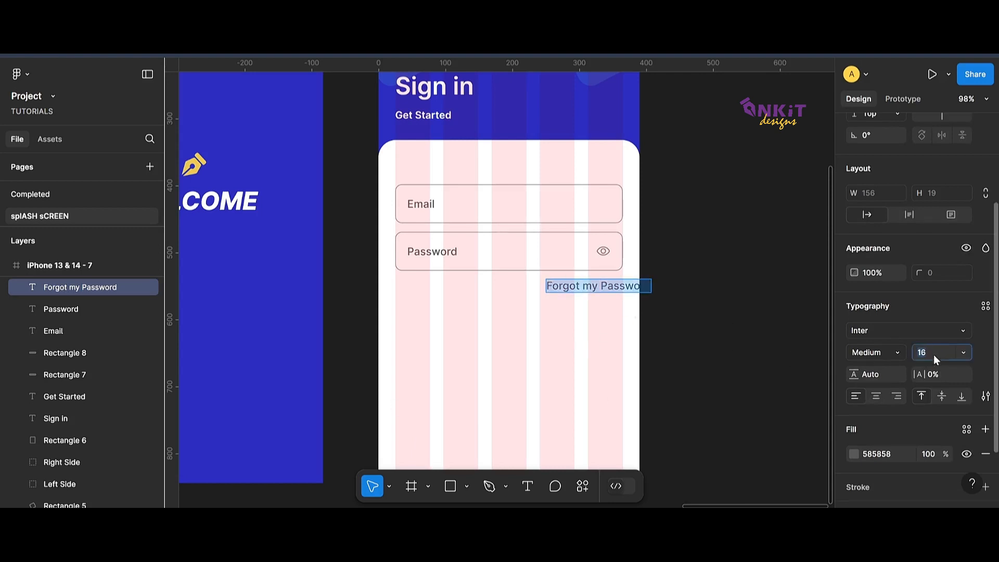
text(14)
key(Return)
drag(612, 285, 581, 263)
scroll(678, 306, up, 5)
scroll(846, 416, down, 3)
click(854, 374)
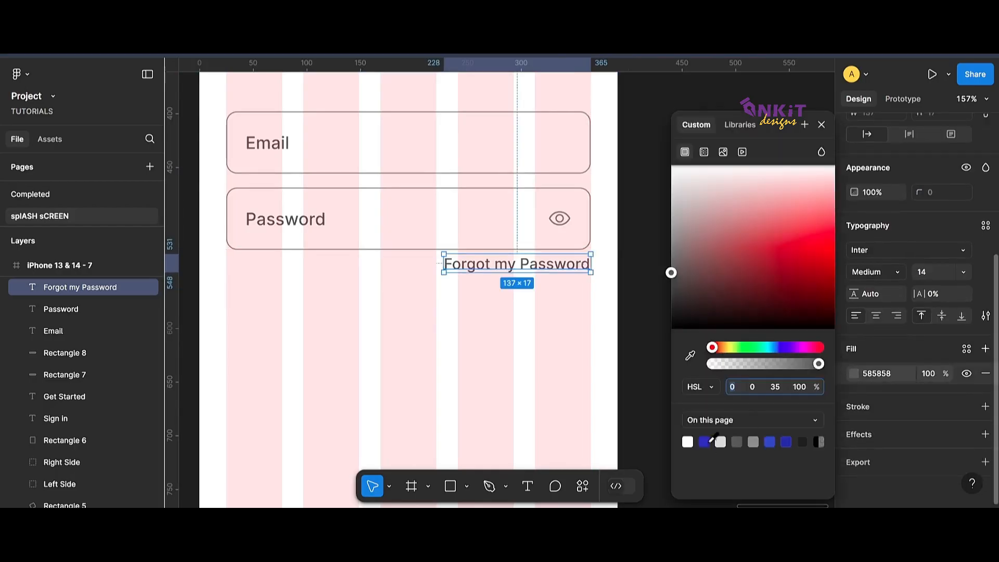
click(706, 441)
click(737, 441)
Set the Forgot my Password text's font size to 12 and realign it with the Password field's right edge.
click(927, 271)
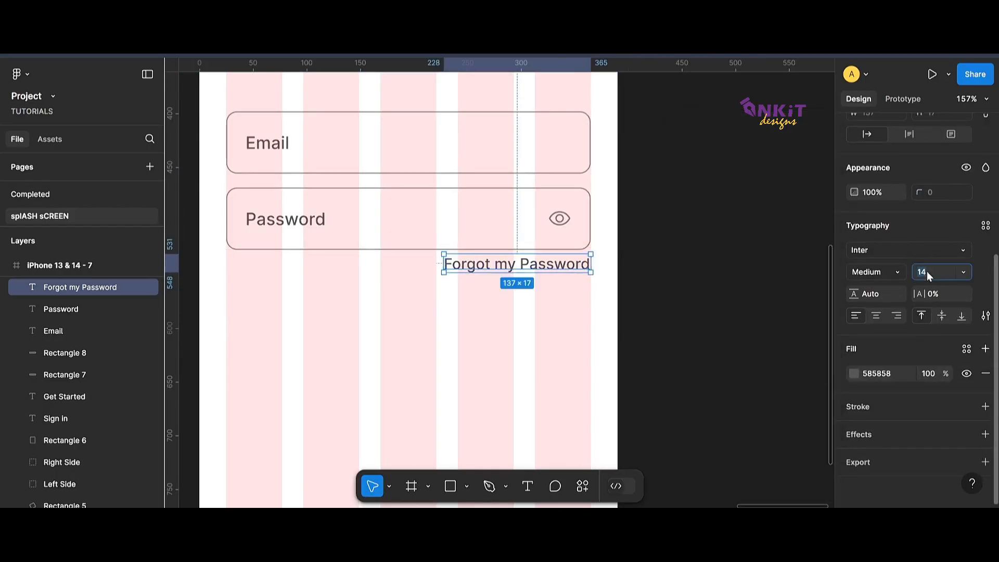
text(12)
drag(569, 263, 600, 263)
drag(539, 267, 536, 266)
click(667, 265)
Duplicate the Password field's rectangle and label about 164 px lower, below the Forgot my Password text.
scroll(650, 257, down, 5)
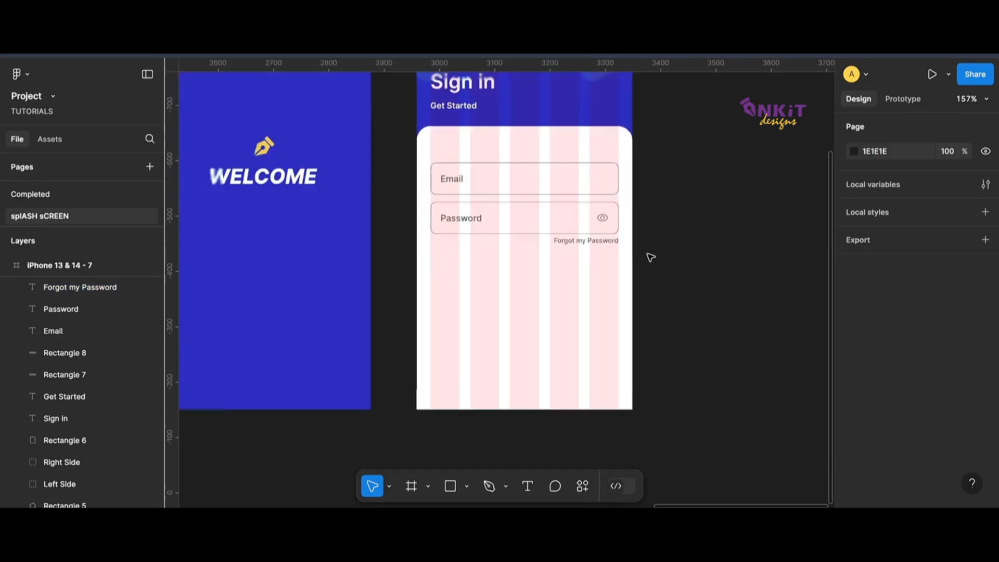
scroll(723, 255, up, 1)
click(513, 252)
shift+click(558, 254)
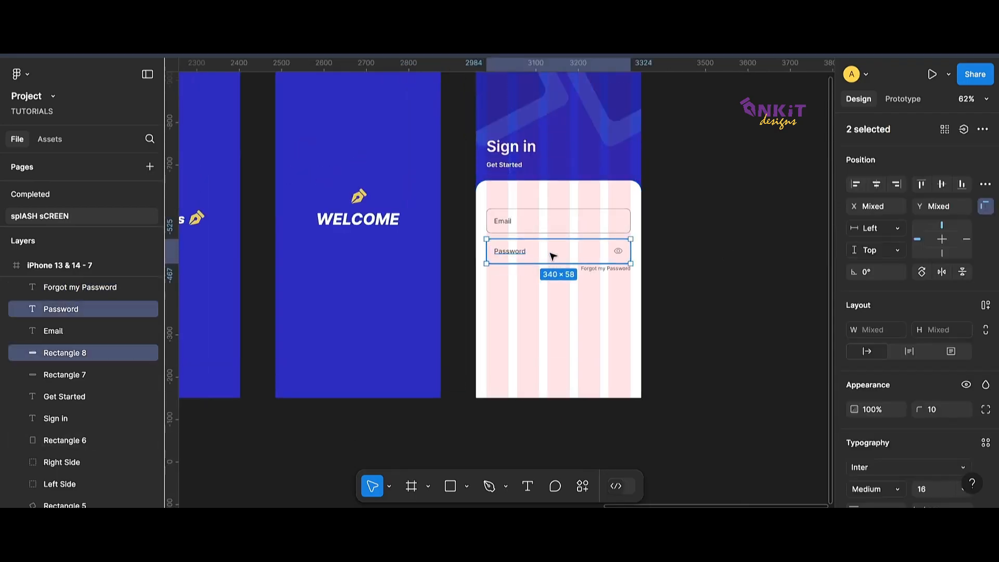
key(alt)
drag(553, 252, 552, 323)
Remove the stroke from the copied field and fill it with the page's blue, 004CC6.
scroll(949, 455, down, 5)
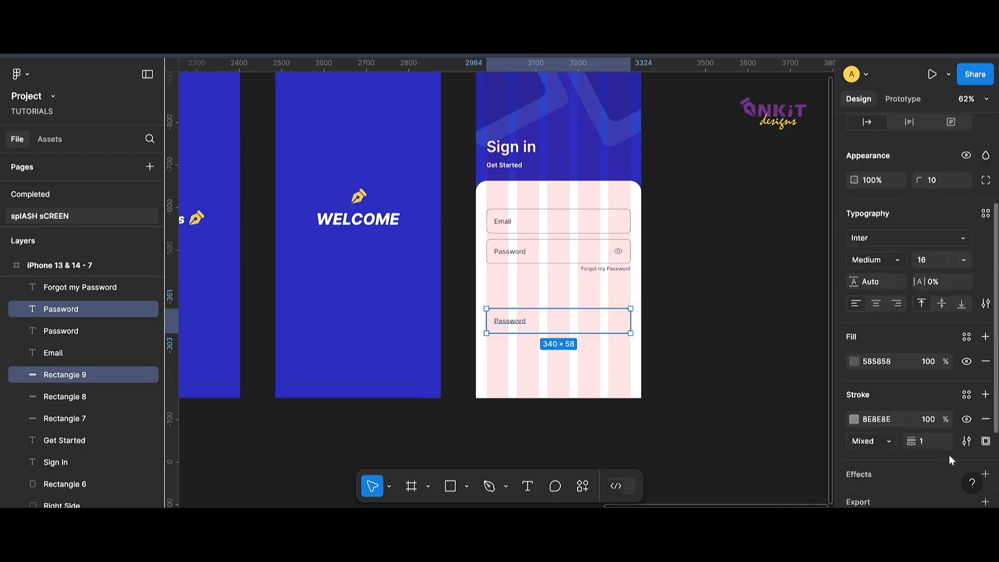
click(985, 297)
click(986, 379)
click(854, 322)
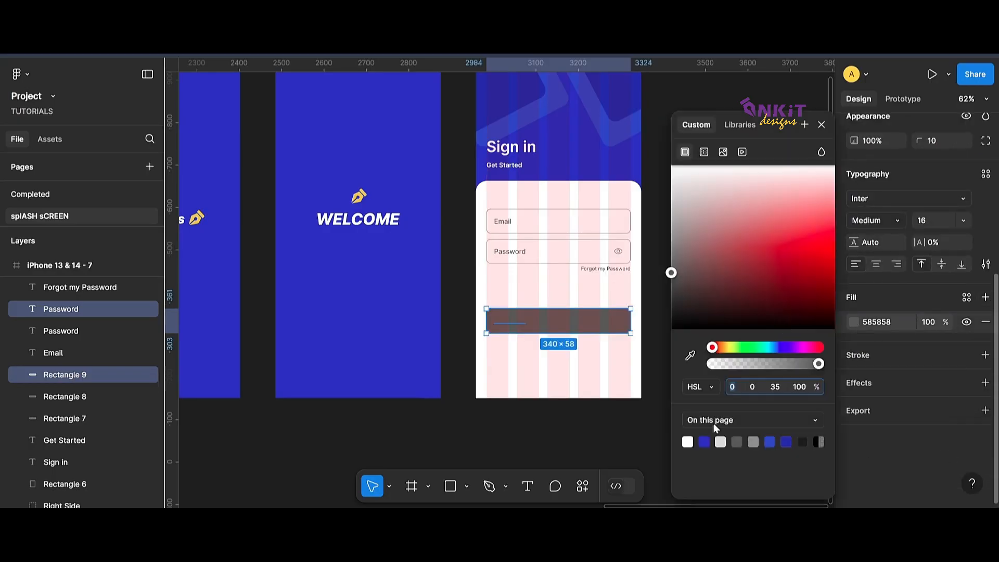
click(703, 442)
Make the copied Password label white, FFFFFF, centre-align its text and centre it on the blue button.
click(513, 322)
click(854, 322)
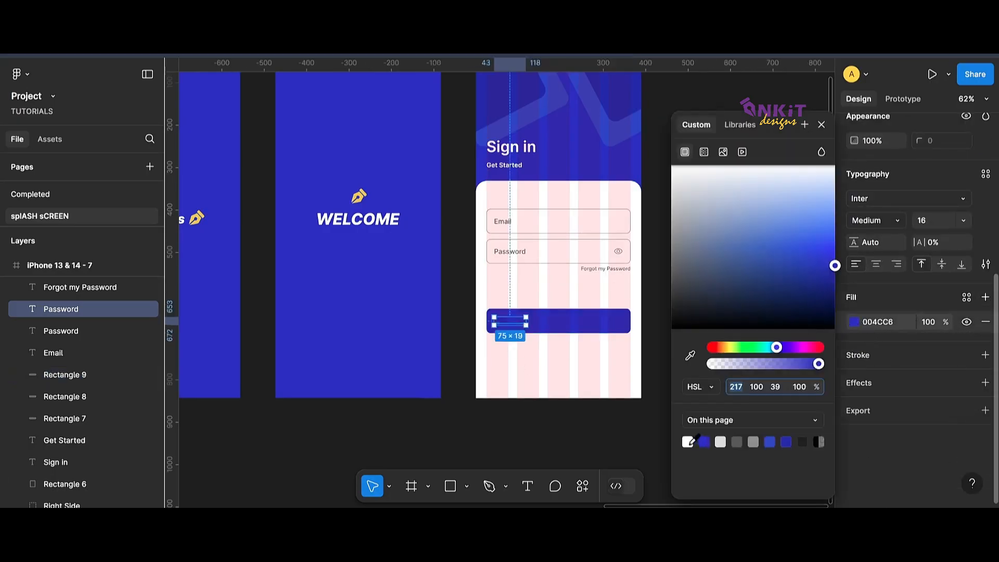
click(687, 442)
click(876, 263)
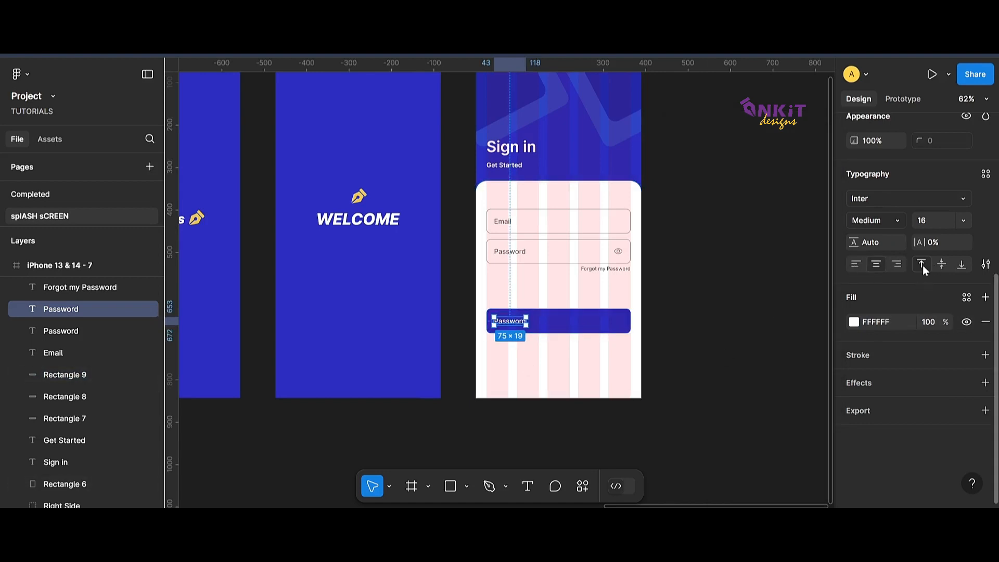
drag(523, 321, 568, 323)
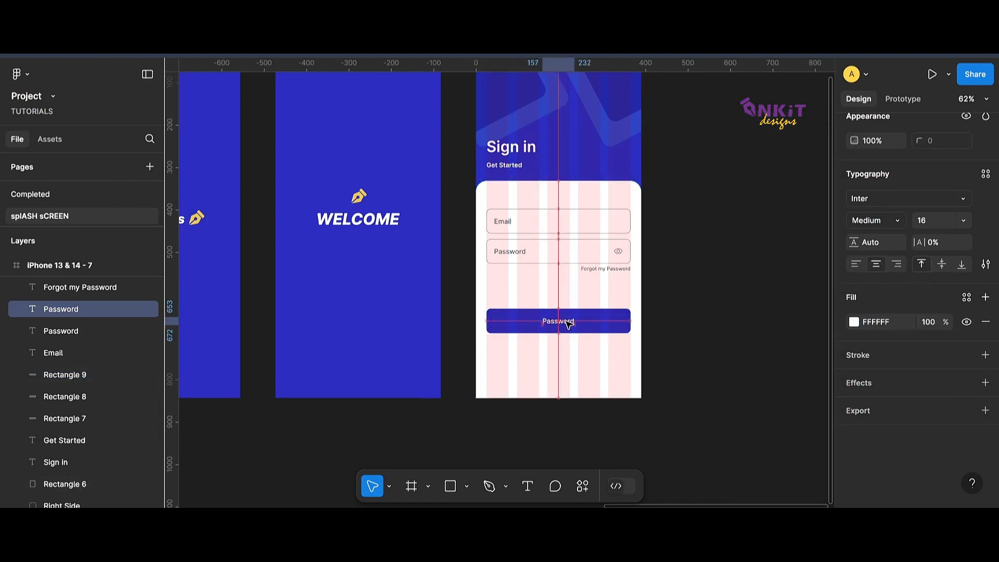
Change the blue button's label to "Sign in" and set its font weight to Semi Bold.
scroll(568, 325, up, 3)
double_click(569, 326)
text(S)
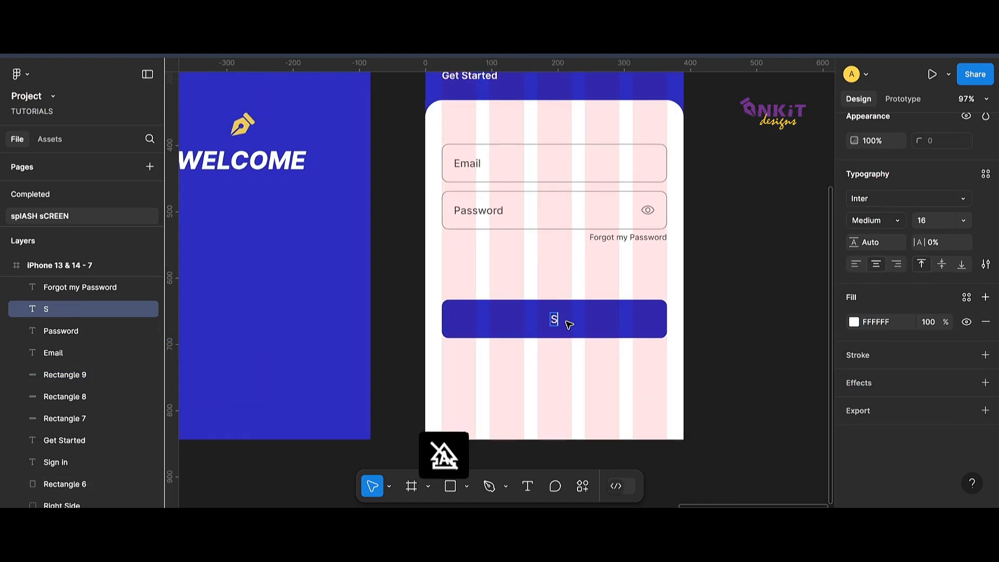
text(ignin)
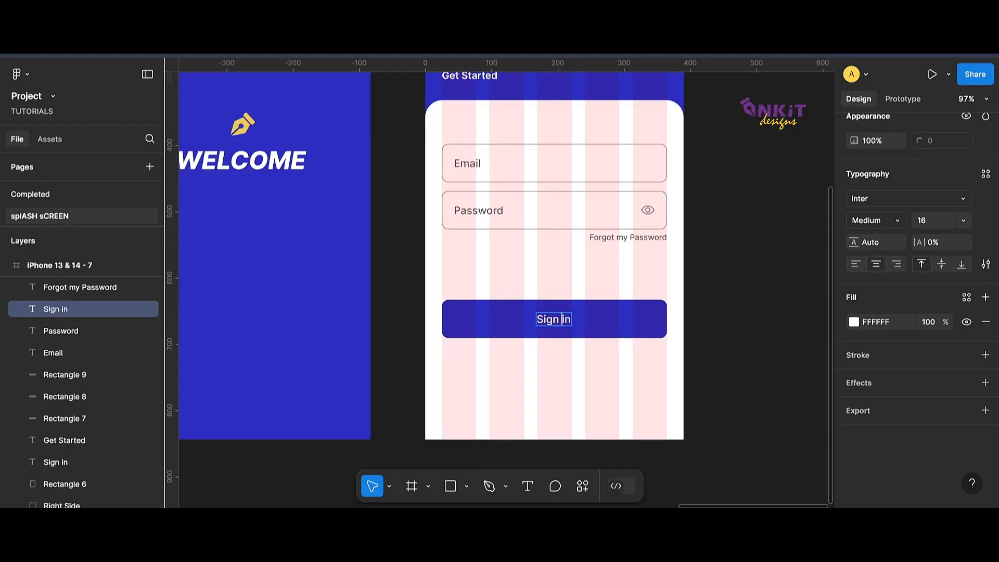
key(Escape)
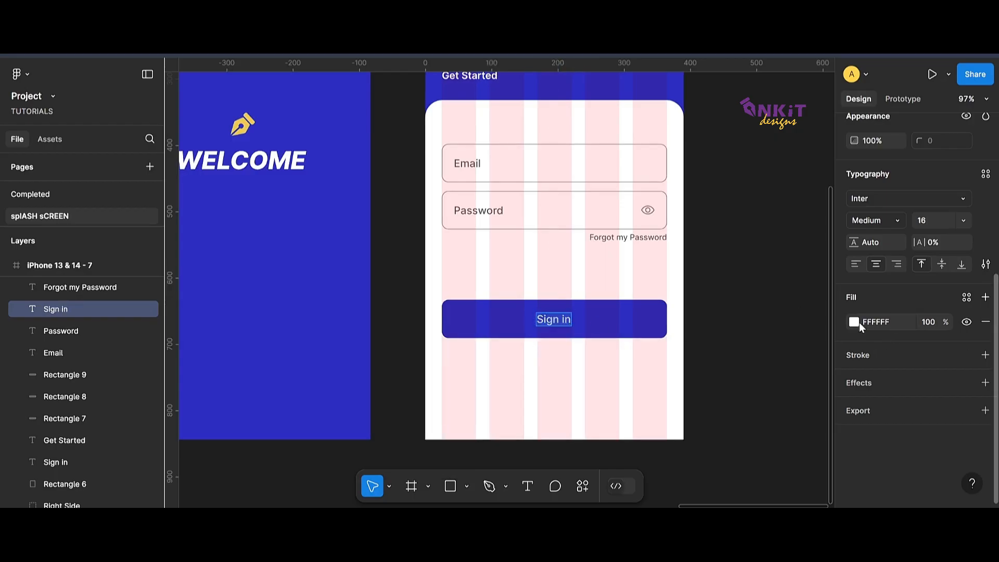
click(879, 220)
click(879, 236)
click(736, 348)
Adjust the Sign in label's position at the middle of the blue button.
scroll(756, 347, down, 2)
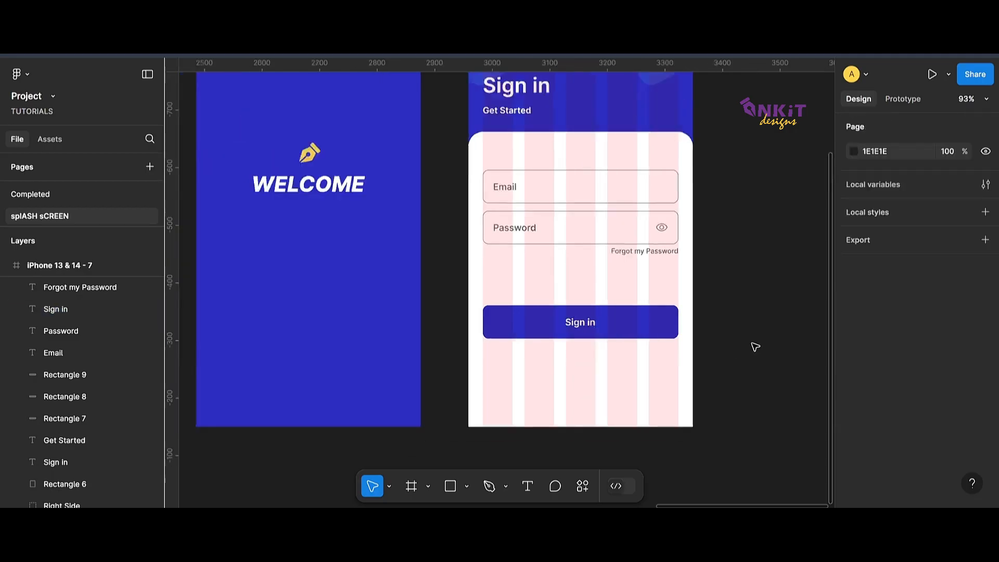
scroll(755, 347, down, 2)
click(615, 326)
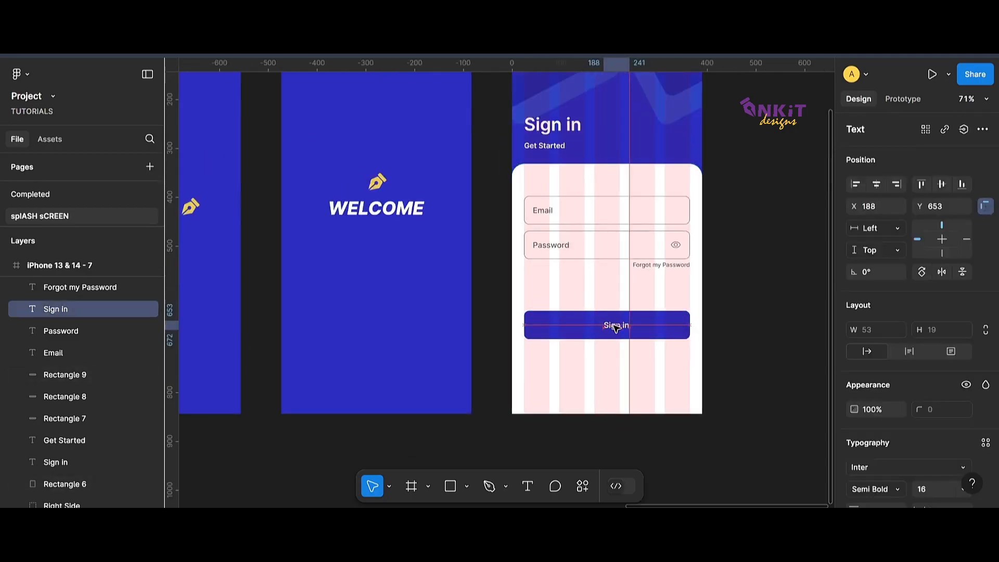
scroll(612, 327, down, 1)
click(753, 341)
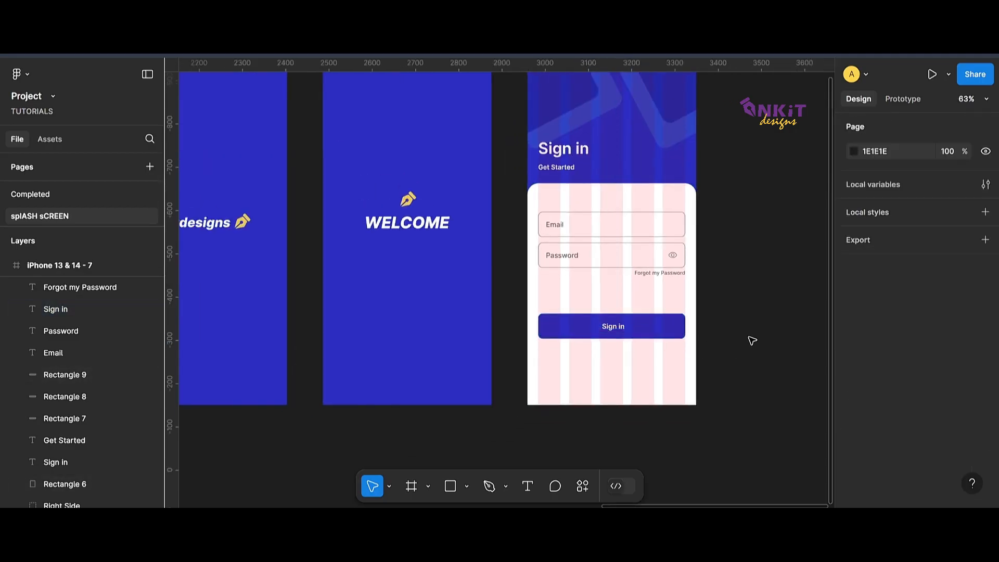
Copy the Forgot my Password text below the button at X 97, Y 719 and change the copy to "Don't have an account? Sign-Up".
scroll(700, 323, up, 1)
click(662, 307)
drag(660, 307, 593, 393)
scroll(593, 393, up, 4)
text(D)
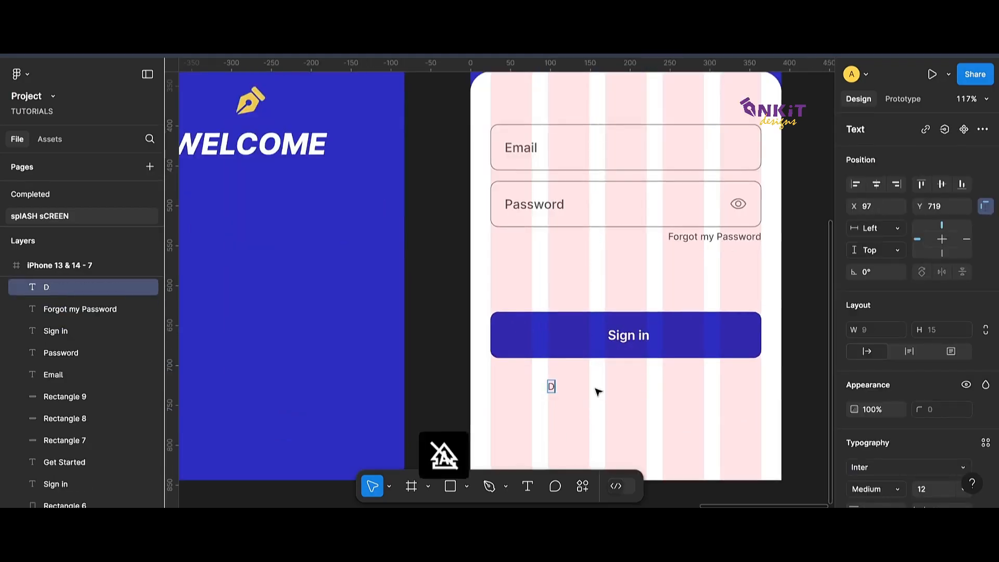
text(ont)
key(BackSpace)
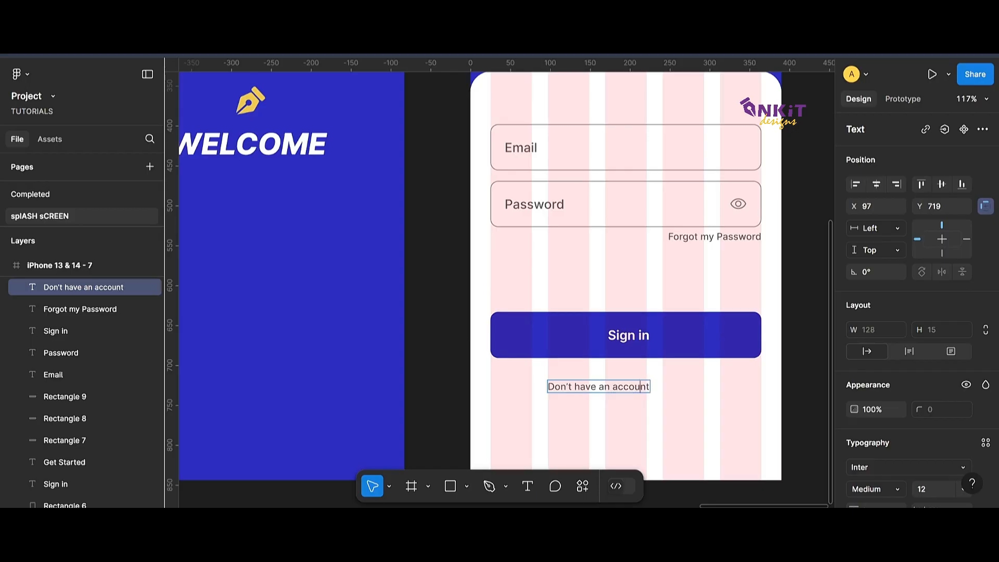
key(shift)
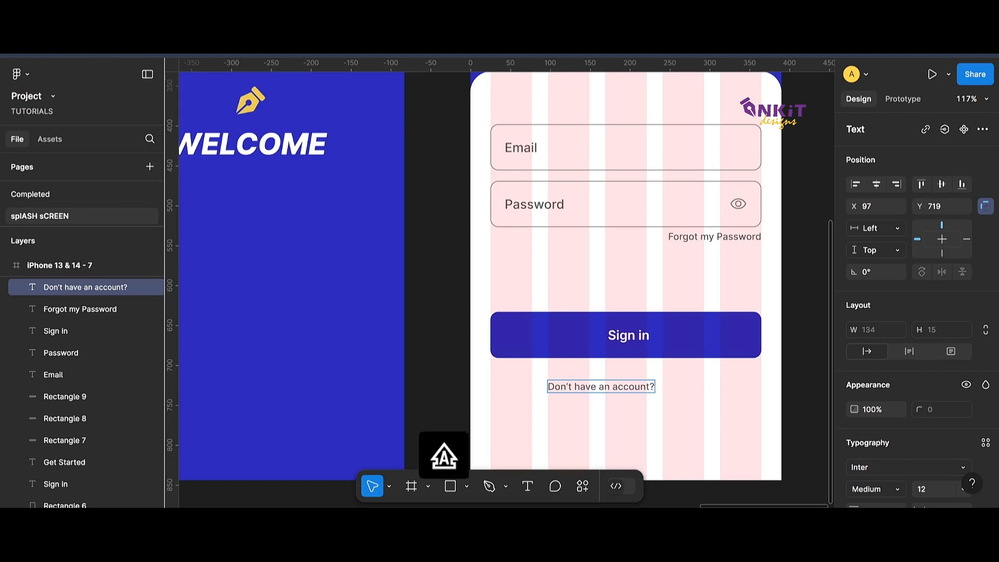
key(BackSpace)
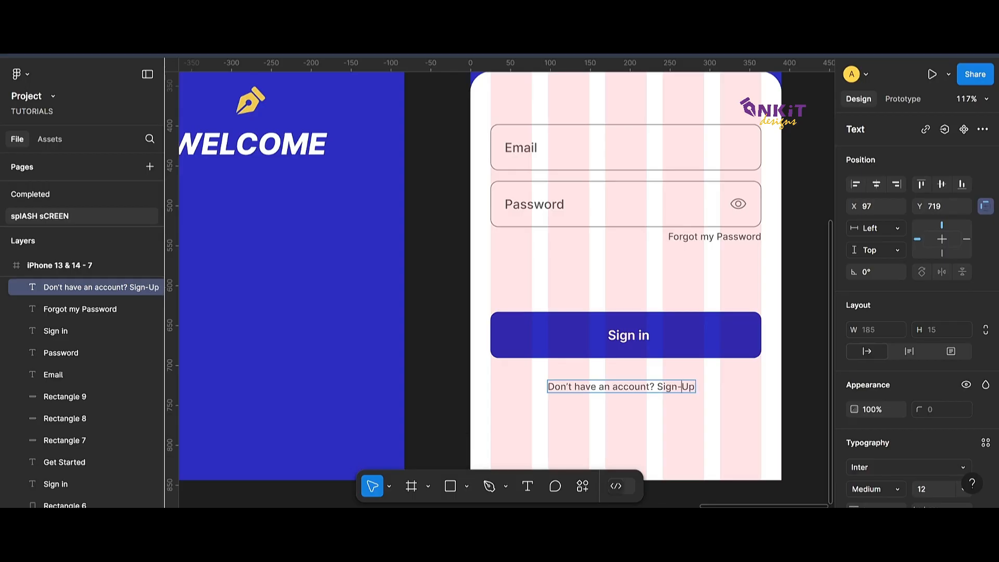
Make only the word "Sign-Up" bold and fill it with the page's blue.
scroll(909, 425, down, 3)
click(878, 421)
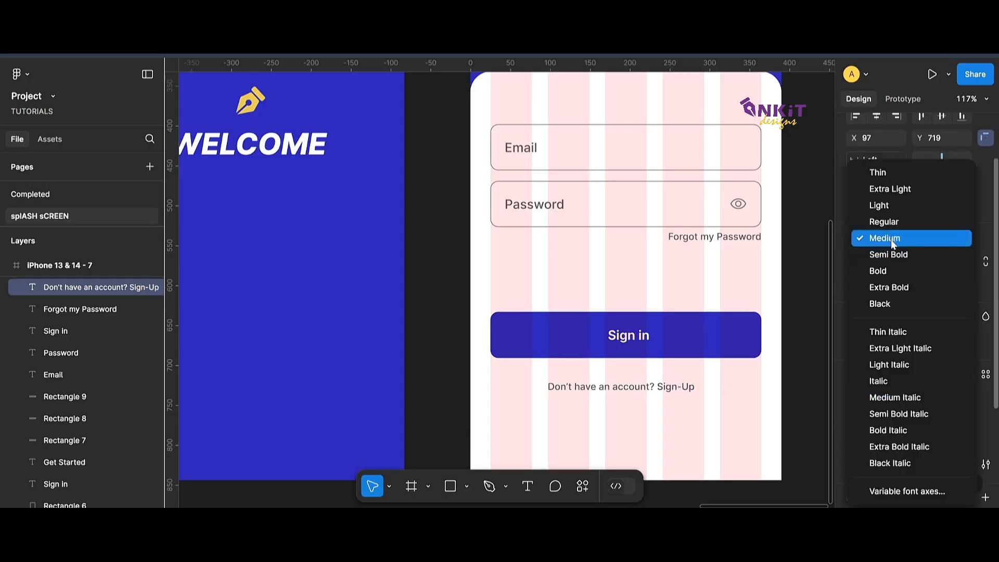
click(891, 268)
scroll(850, 470, down, 3)
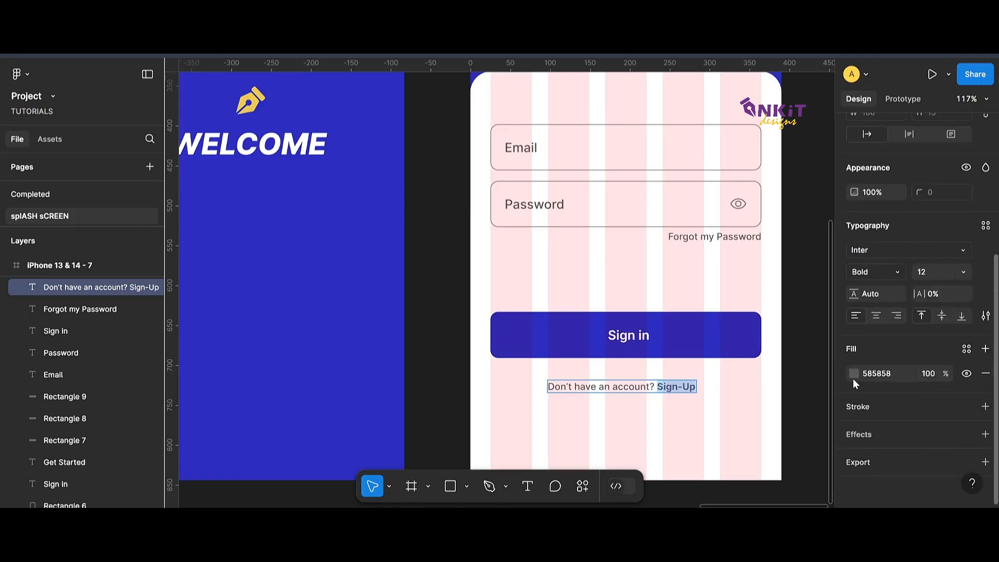
click(854, 374)
click(709, 442)
click(506, 373)
click(506, 373)
click(643, 387)
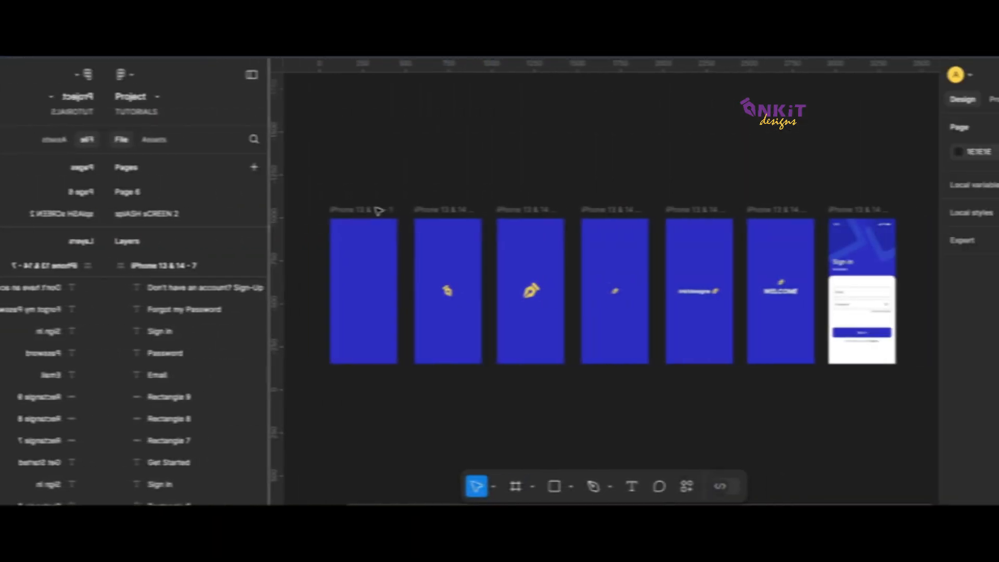
Connect frame iPhone 13 & 14 - 1 to iPhone 13 & 14 - 2 with an After delay trigger of 1 ms.
click(903, 99)
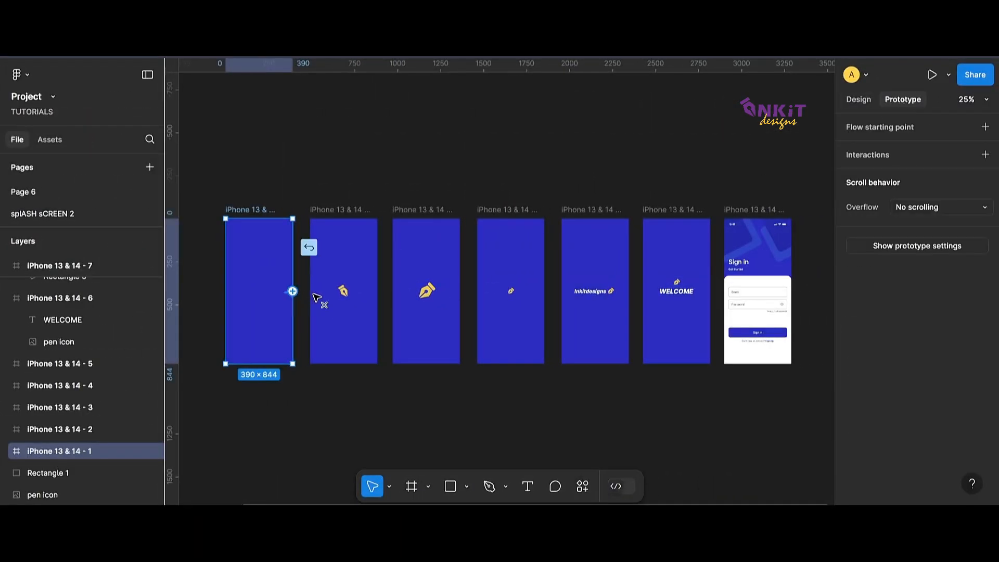
drag(292, 291, 464, 188)
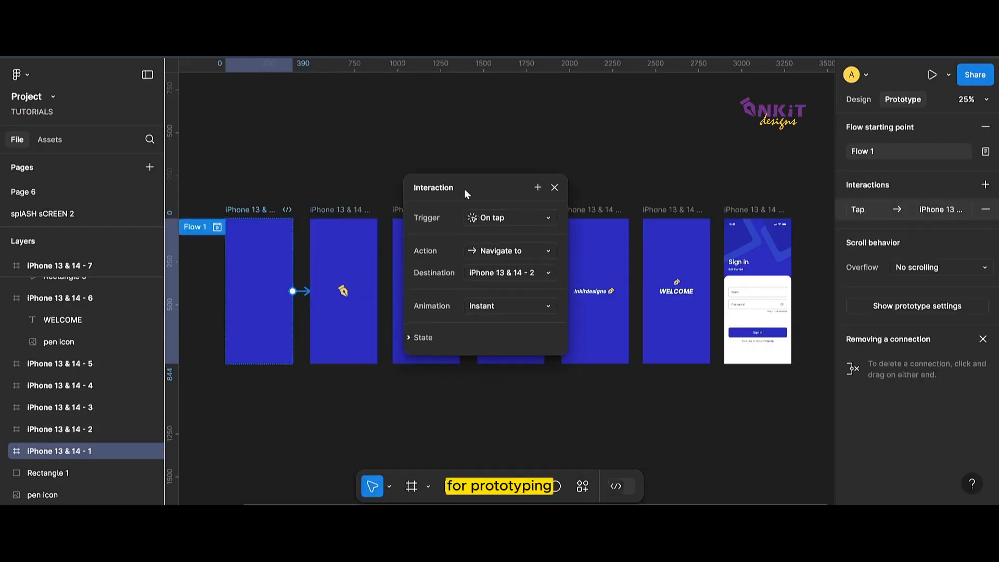
click(548, 218)
click(514, 389)
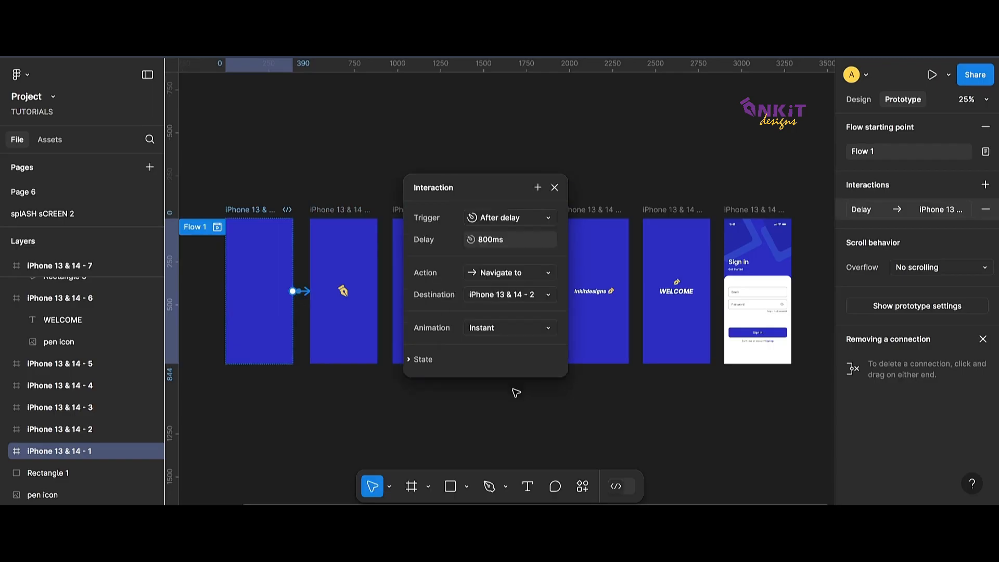
click(504, 239)
text(1)
Set the connection's animation to Smart animate with a custom spring curve and a duration of 650 ms.
click(510, 327)
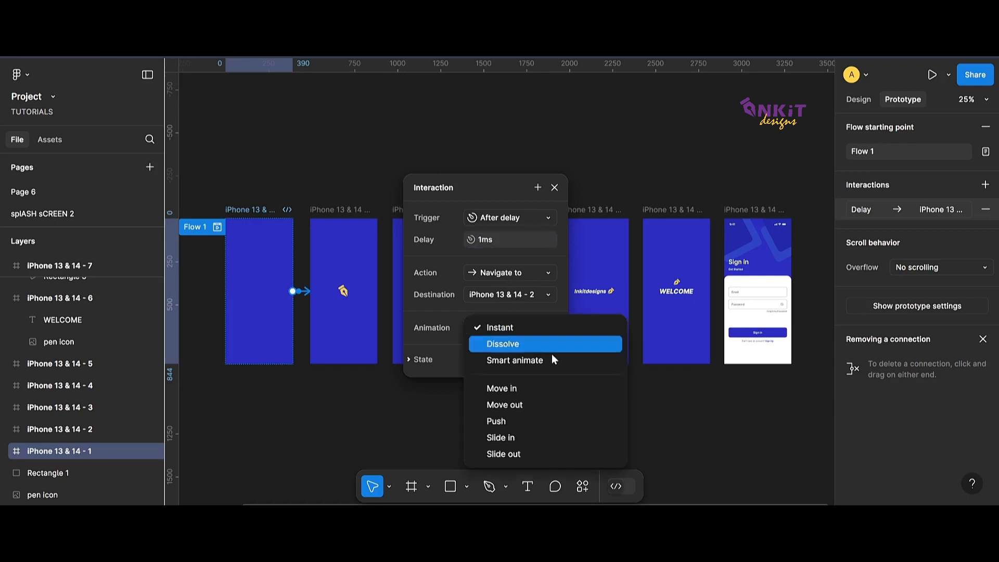
click(542, 367)
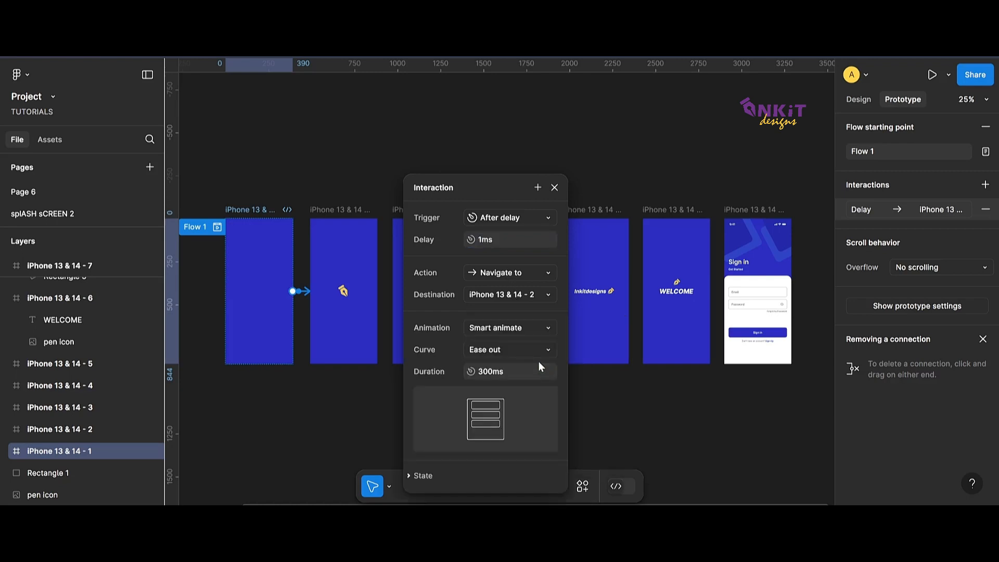
click(538, 347)
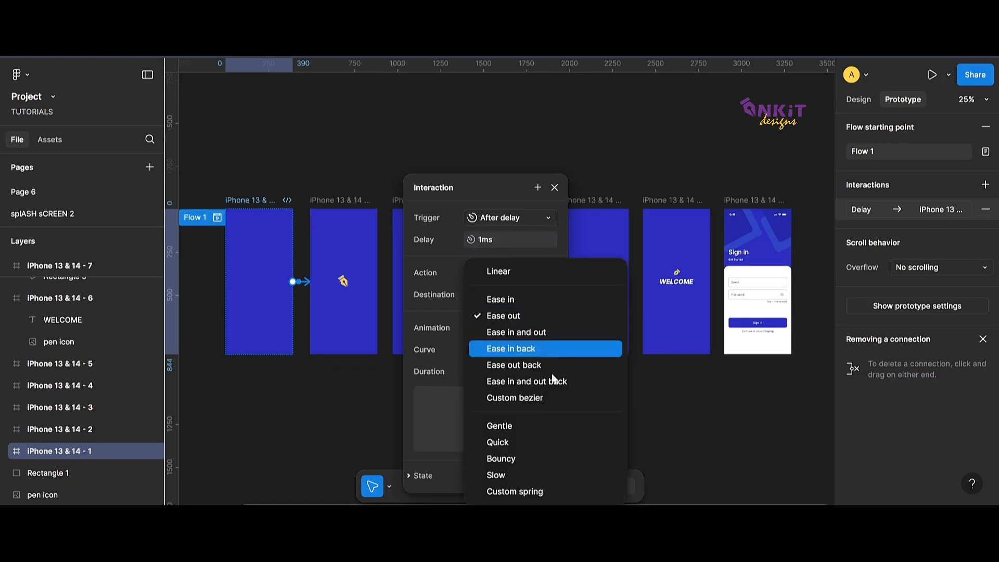
click(561, 494)
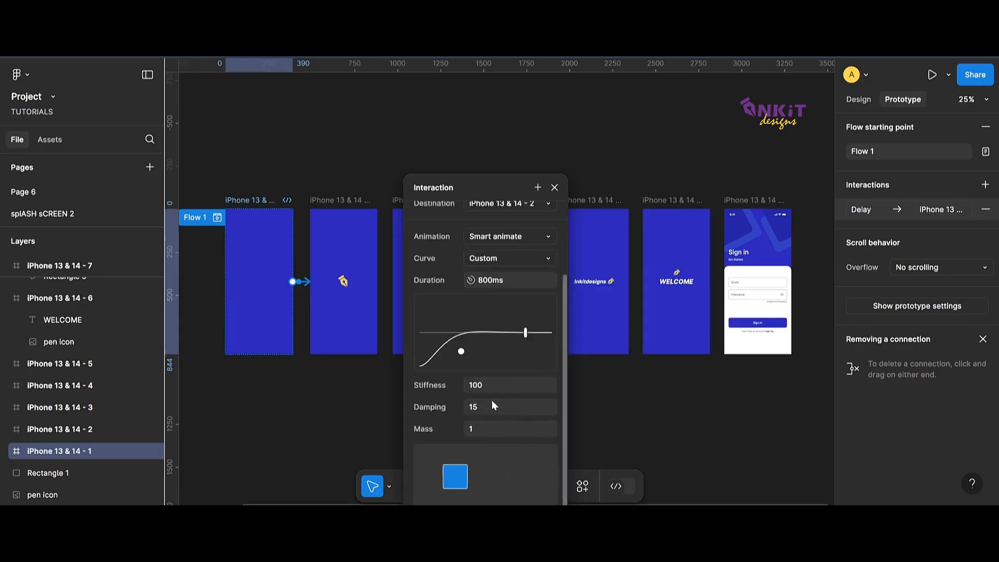
click(487, 283)
key(Return)
Set the custom spring's stiffness to 400 and damping to 30, and close the interaction settings.
click(501, 387)
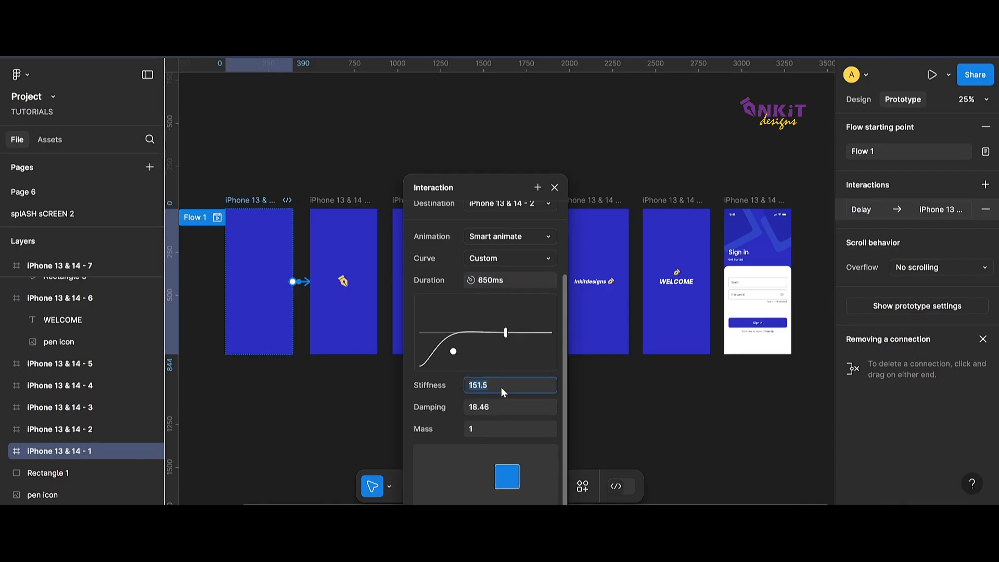
text(4)
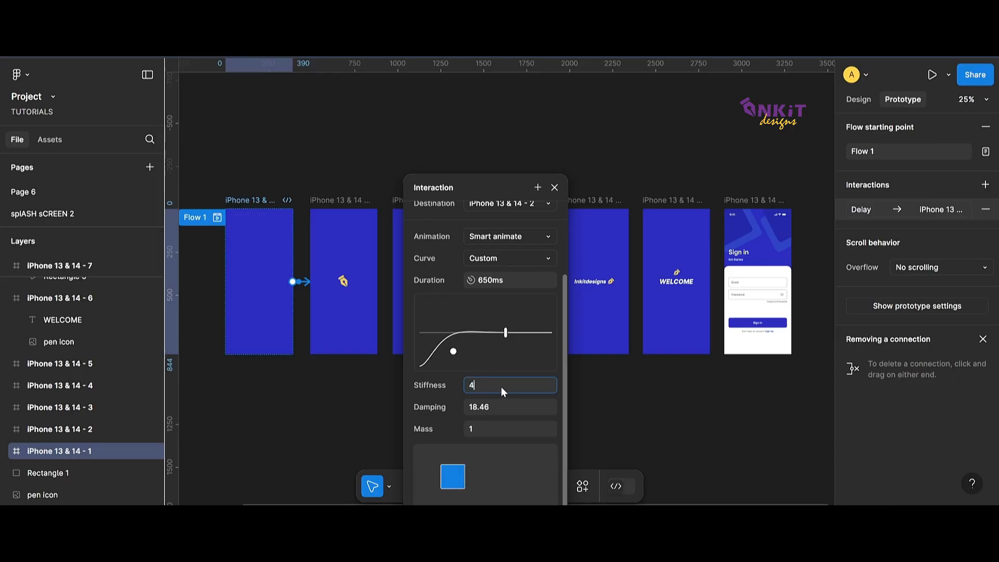
text(00)
click(484, 409)
text(30)
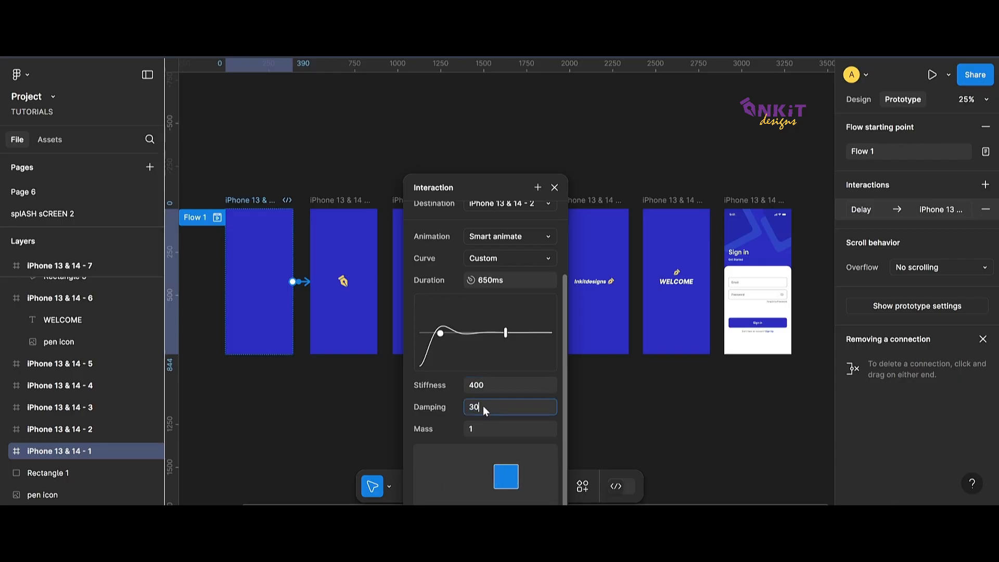
key(Return)
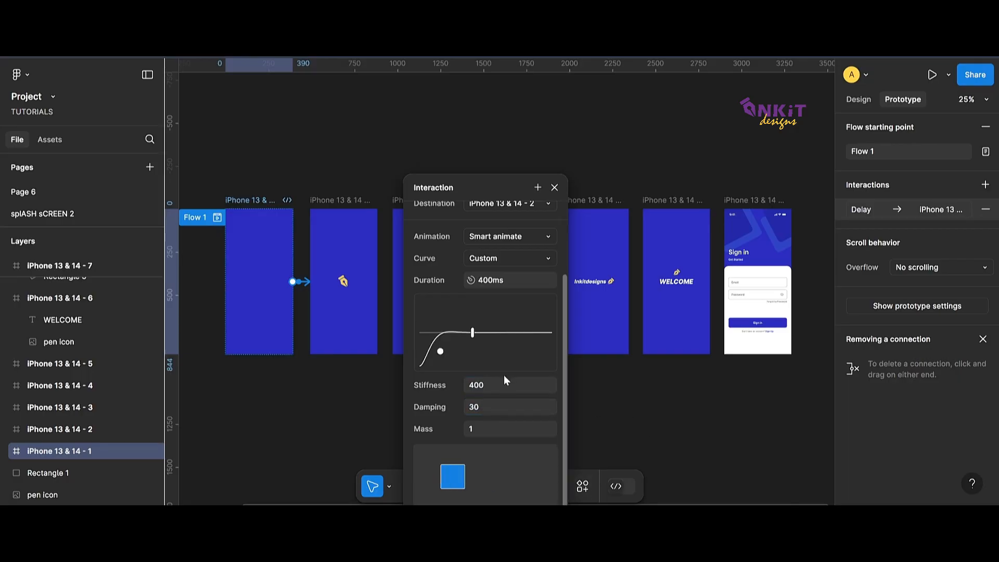
click(597, 405)
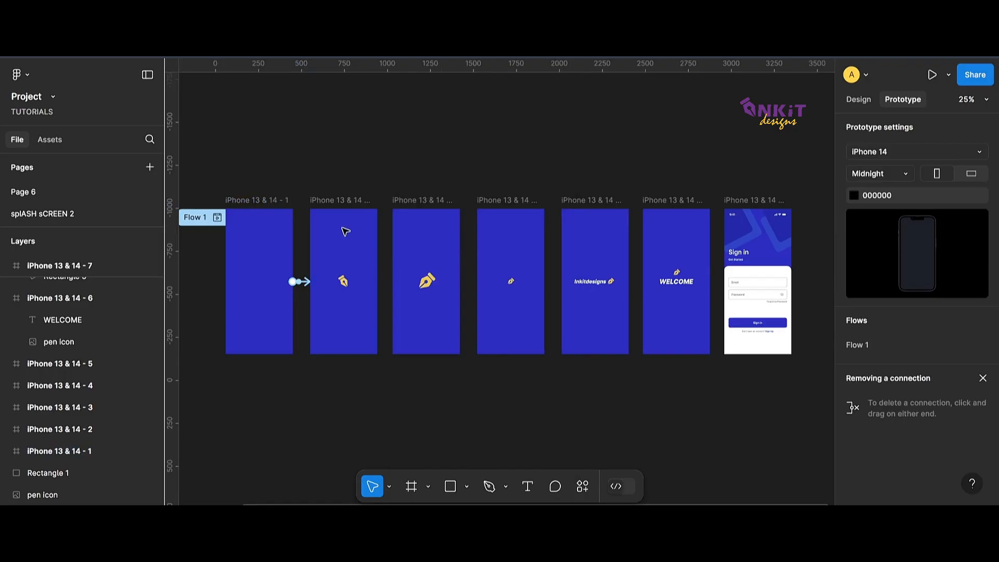
Connect frame iPhone 13 & 14 - 2 to iPhone 13 & 14 - 3 with an After delay trigger, and close the interaction settings.
click(345, 203)
drag(378, 283, 409, 280)
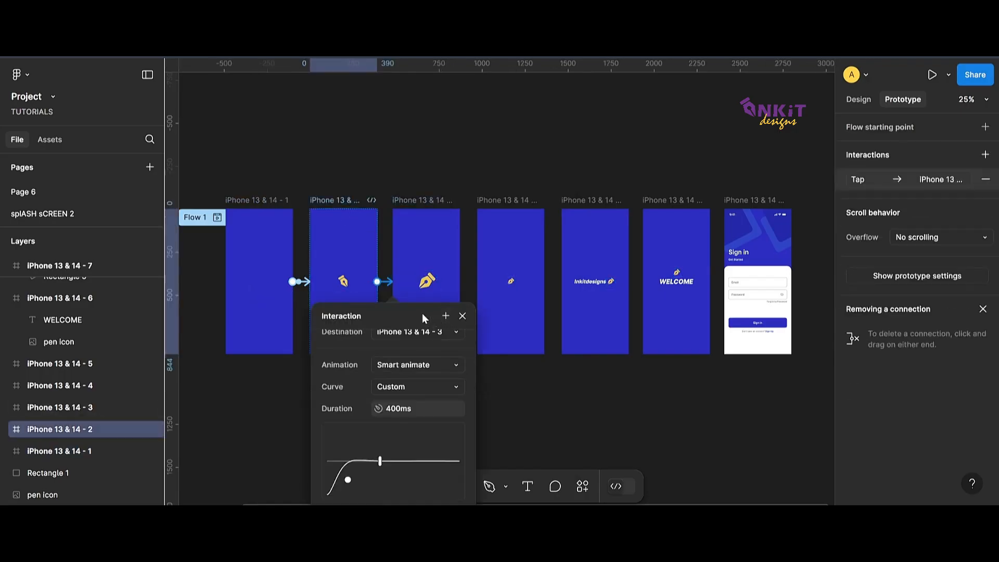
drag(423, 313, 490, 186)
scroll(507, 223, up, 2)
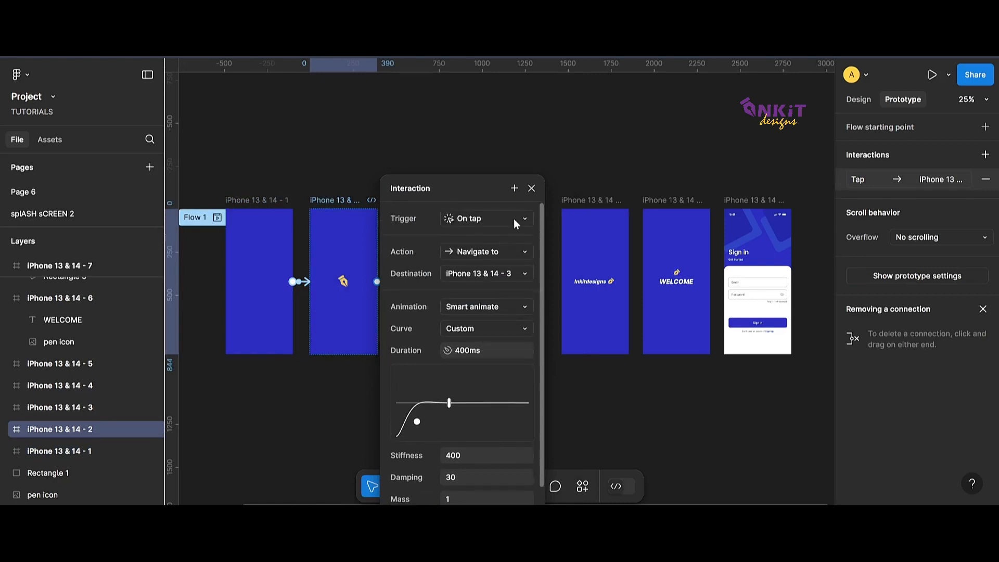
click(514, 218)
click(476, 395)
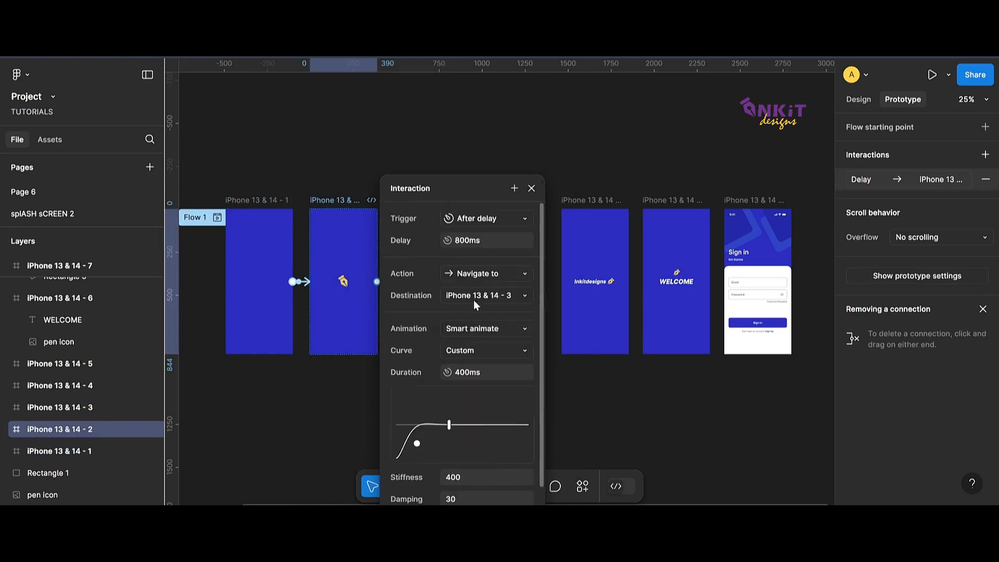
click(484, 240)
scroll(509, 403, down, 3)
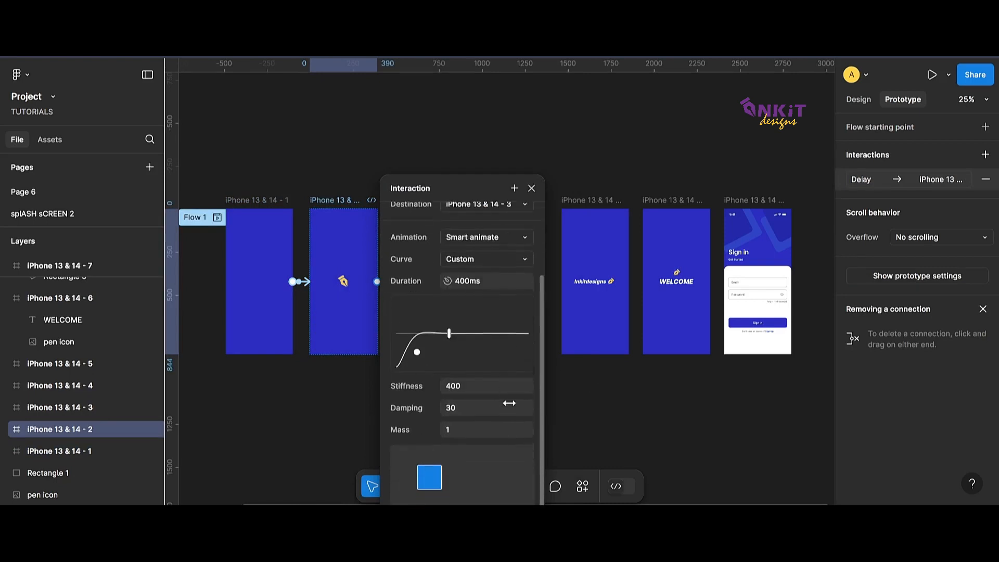
click(468, 296)
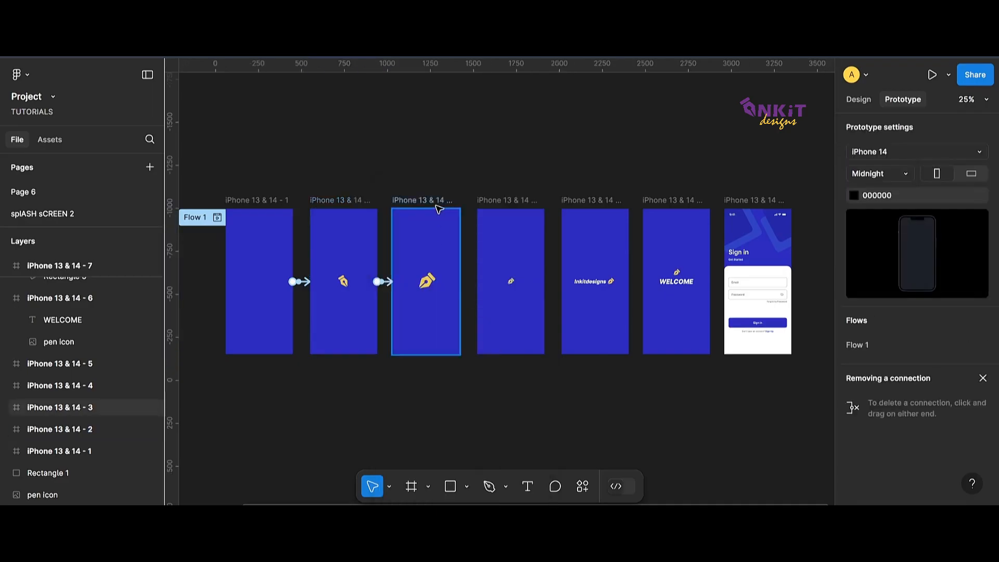
Connect frame iPhone 13 & 14 - 3 to iPhone 13 & 14 - 4 with an After delay trigger of 1 ms.
click(459, 271)
drag(460, 281, 509, 252)
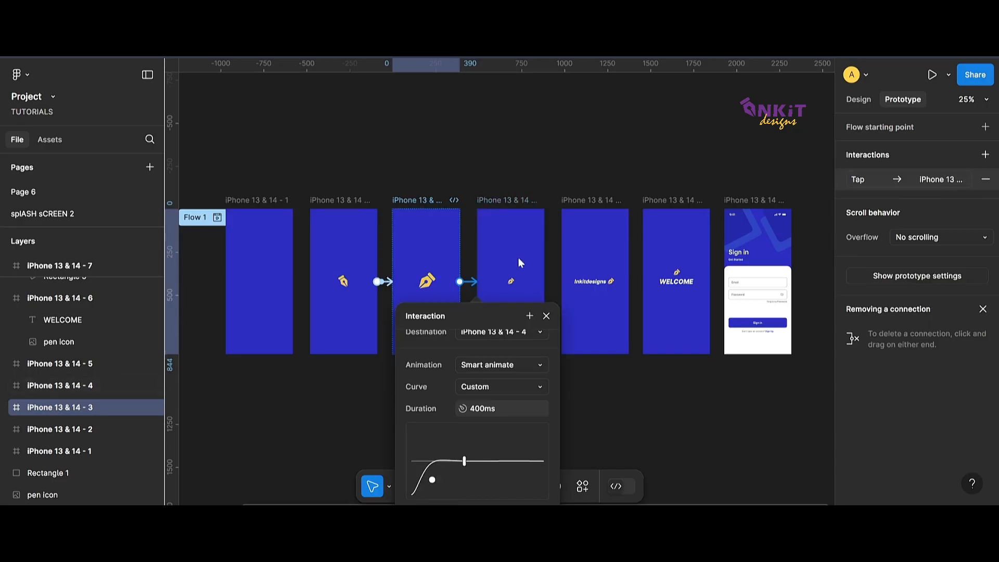
scroll(556, 209, up, 3)
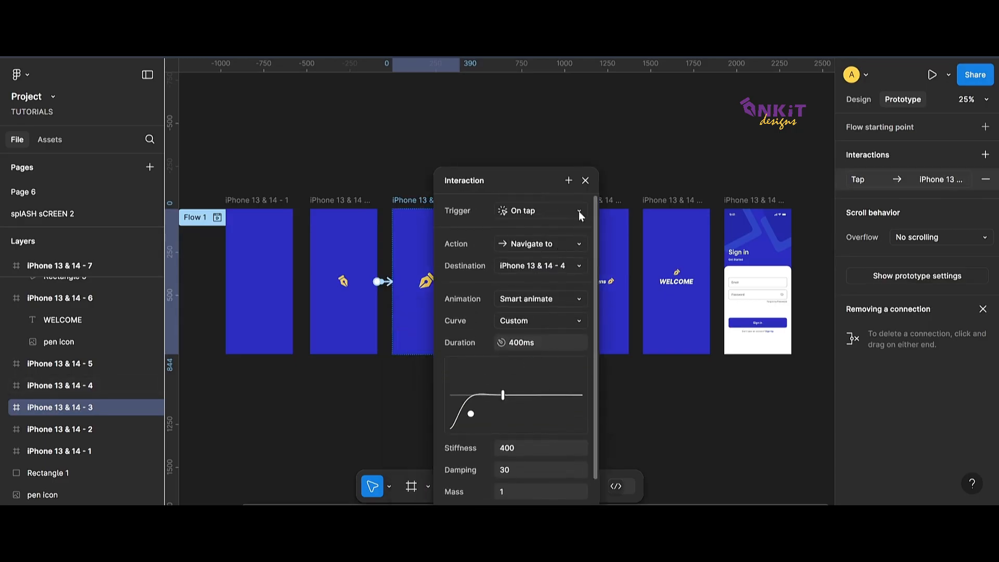
click(580, 214)
click(526, 385)
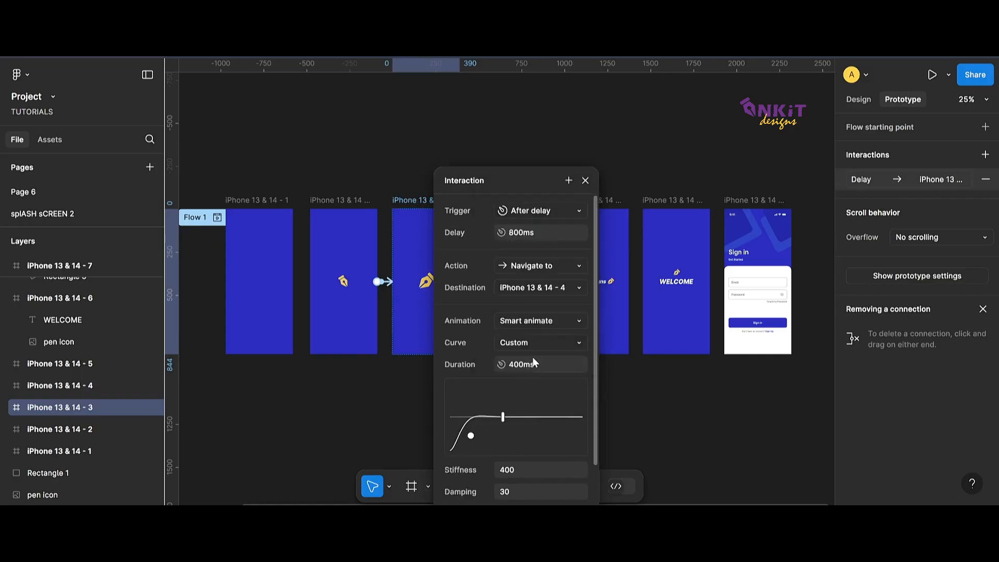
click(545, 237)
text(1)
scroll(546, 469, down, 1)
click(650, 386)
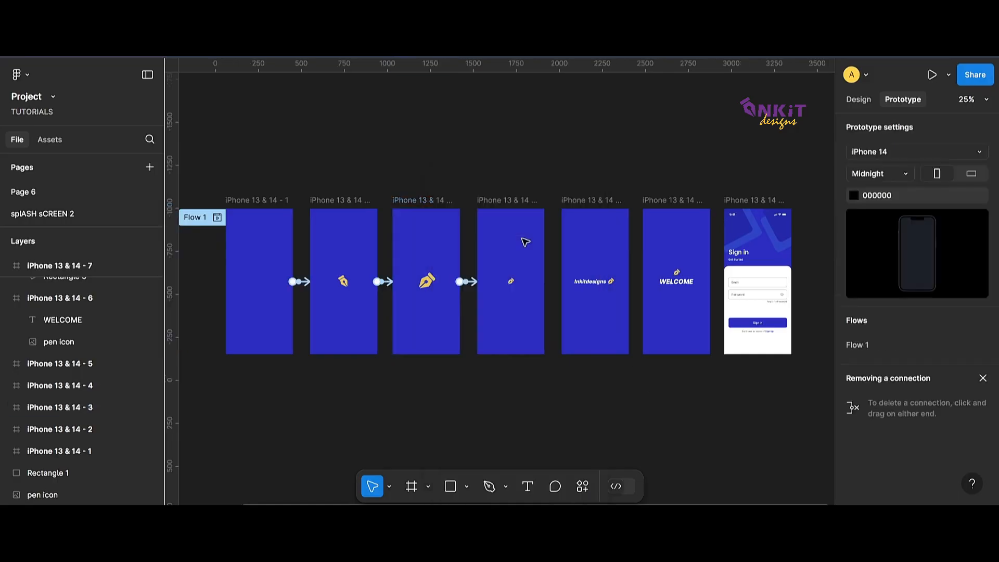
Connect frame iPhone 13 & 14 - 4 to iPhone 13 & 14 - 5 with an After delay trigger, and close the interaction settings.
click(514, 200)
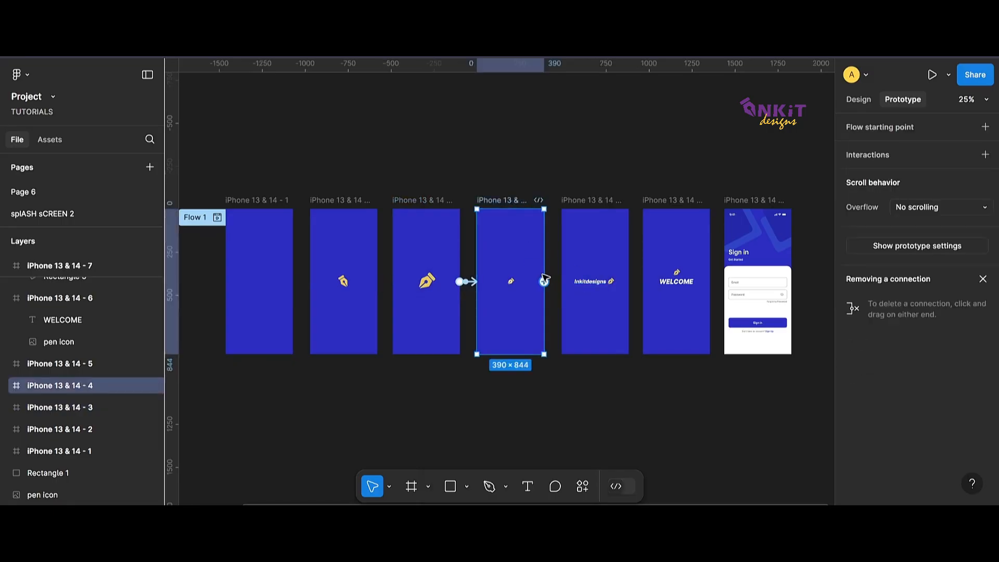
drag(544, 281, 559, 236)
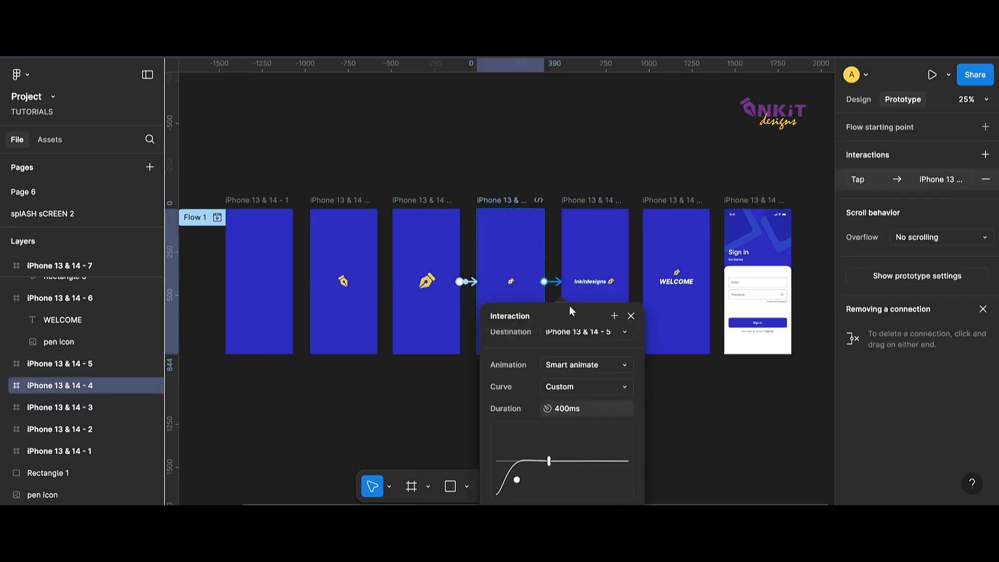
scroll(611, 318, up, 3)
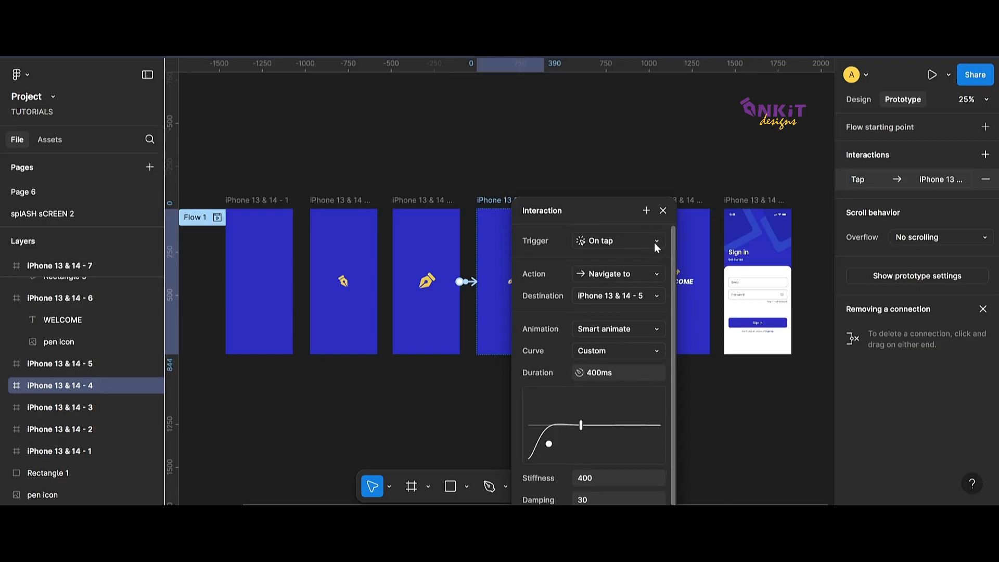
click(654, 244)
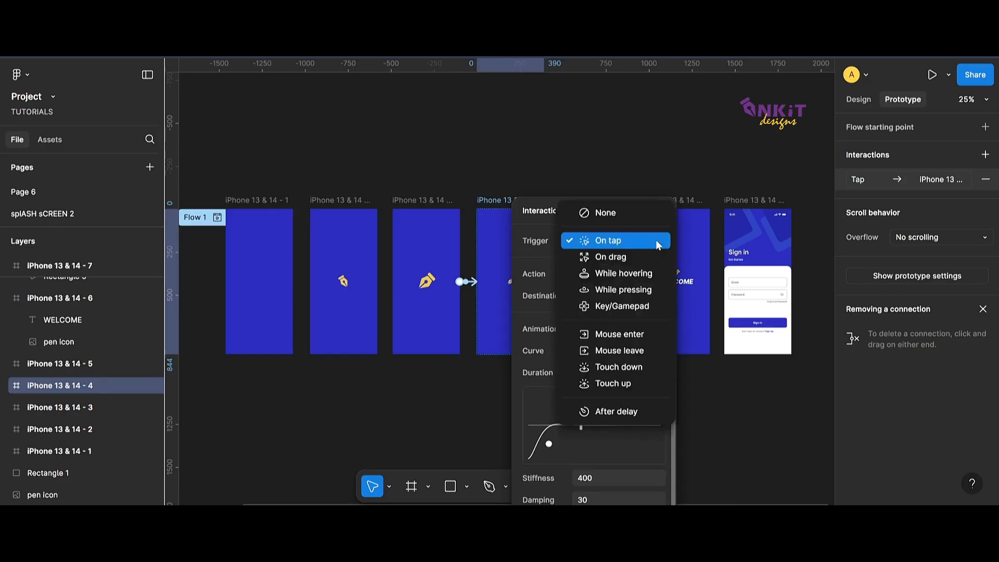
click(598, 412)
scroll(608, 492, down, 4)
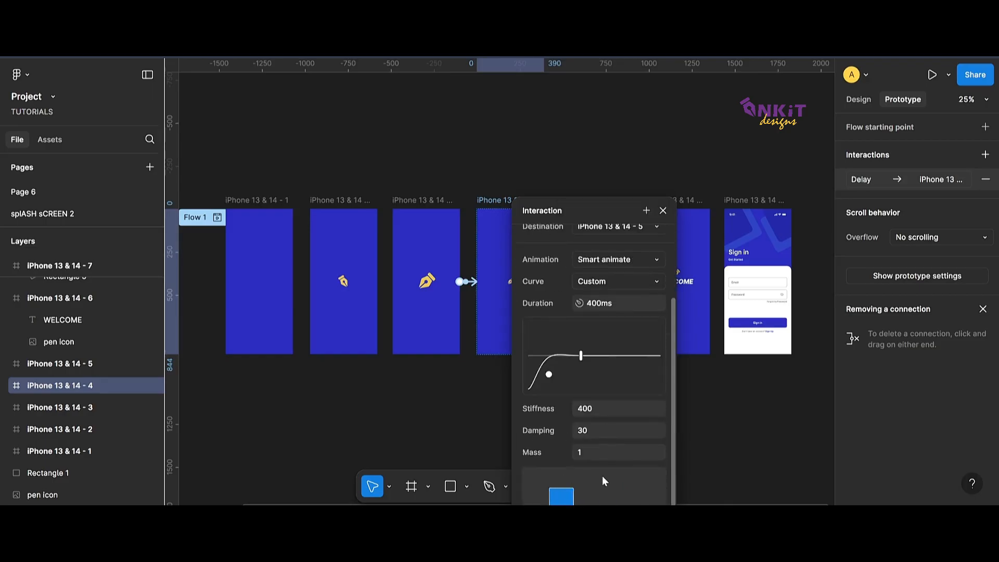
click(663, 211)
Connect the Inkitdesigns frame iPhone 13 & 14 - 5 to the WELCOME frame iPhone 13 & 14 - 6 with an After delay trigger of 1 ms.
click(598, 221)
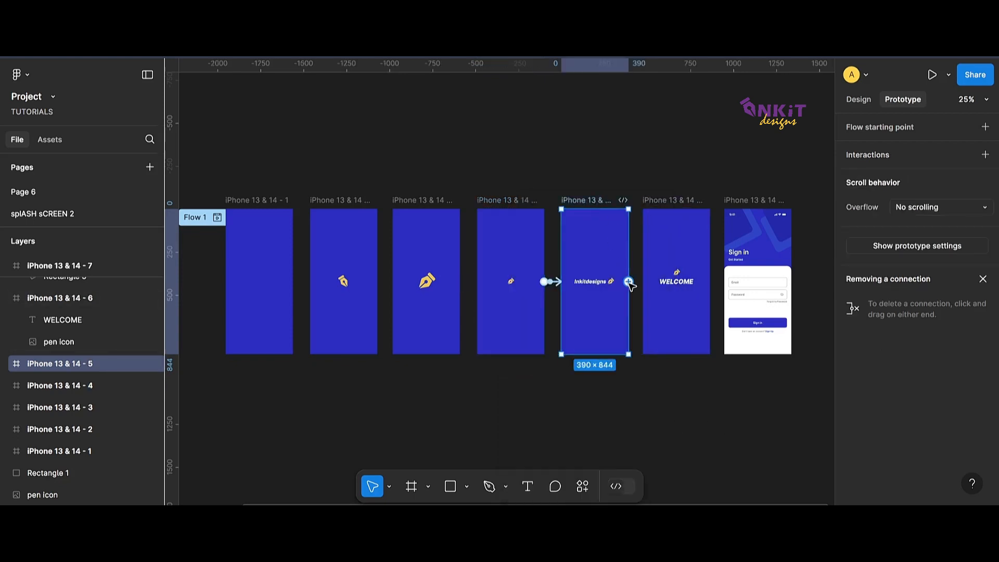
drag(628, 282, 647, 229)
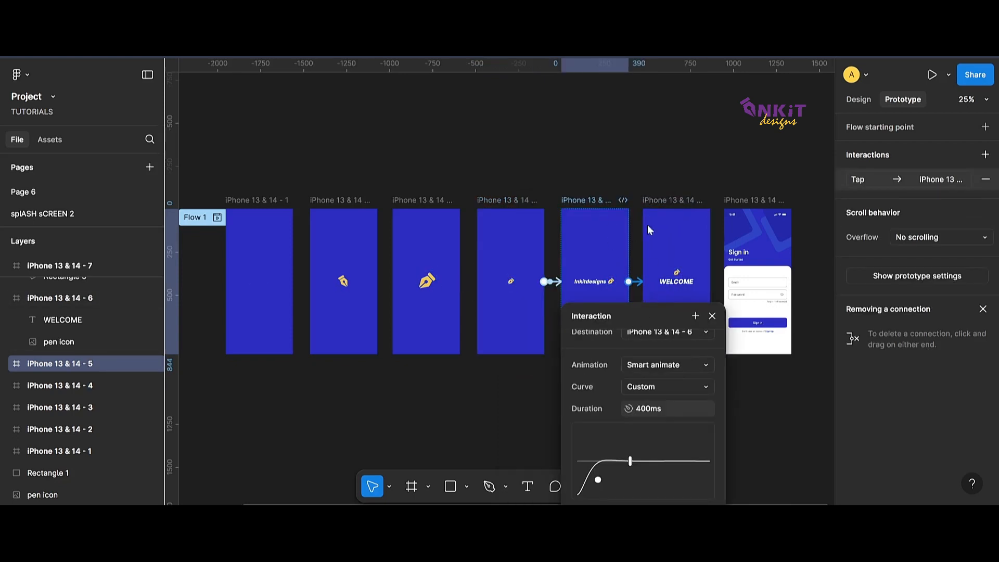
scroll(648, 316, up, 3)
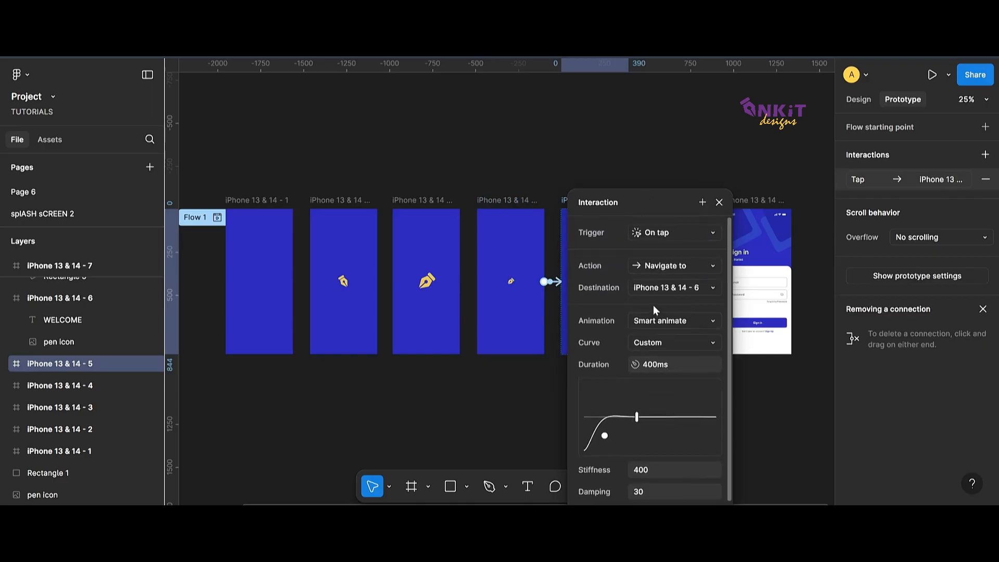
click(691, 234)
click(645, 403)
click(663, 257)
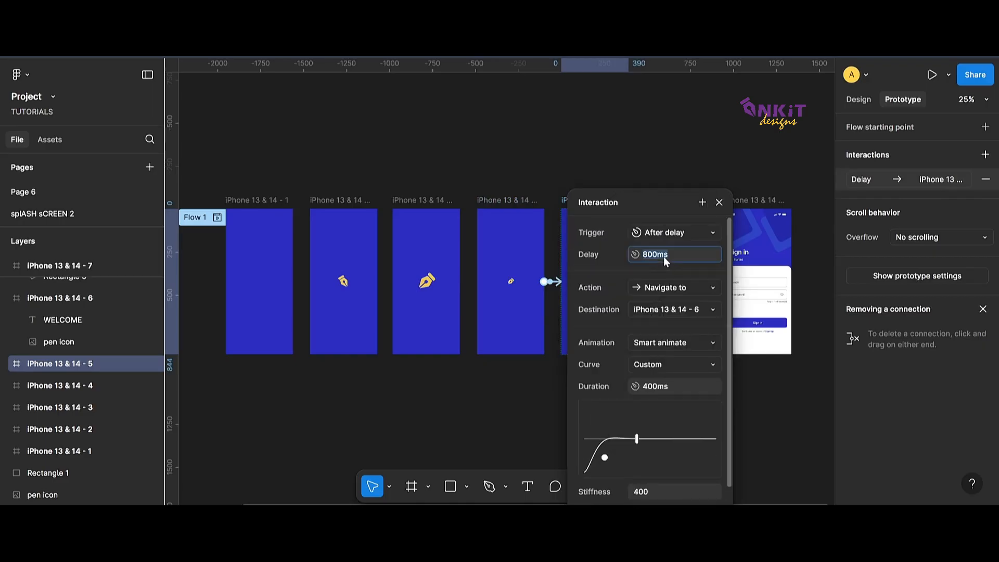
text(1)
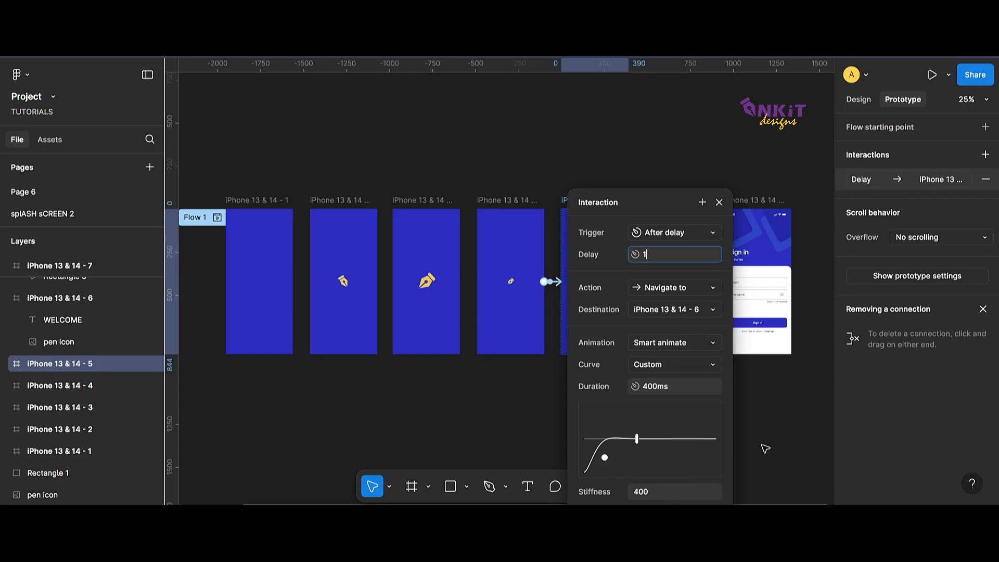
click(796, 450)
Connect the WELCOME frame iPhone 13 & 14 - 6 to the sign-in frame iPhone 13 & 14 - 7 with an After delay trigger of 1 ms.
click(685, 204)
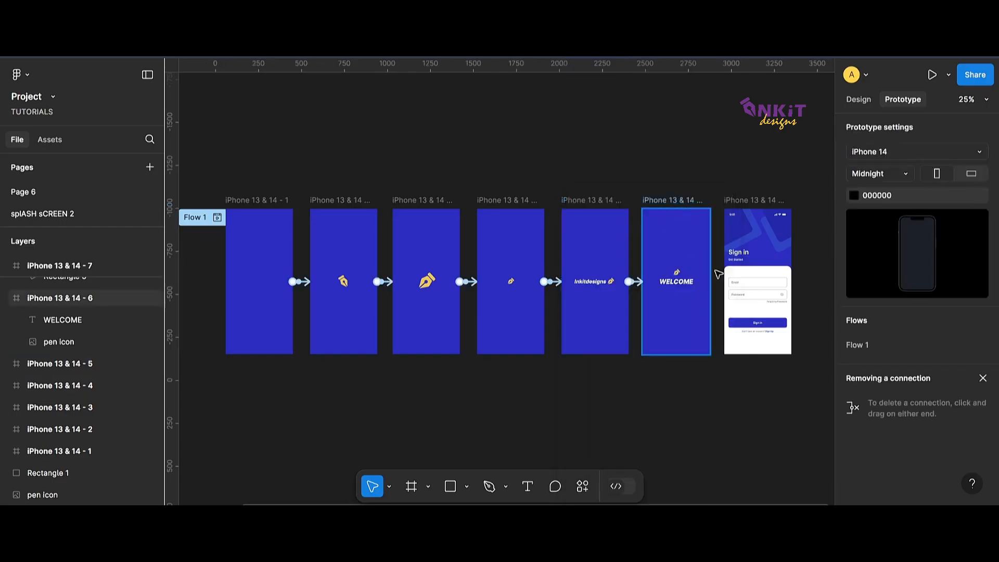
drag(710, 281, 750, 250)
scroll(721, 318, down, 2)
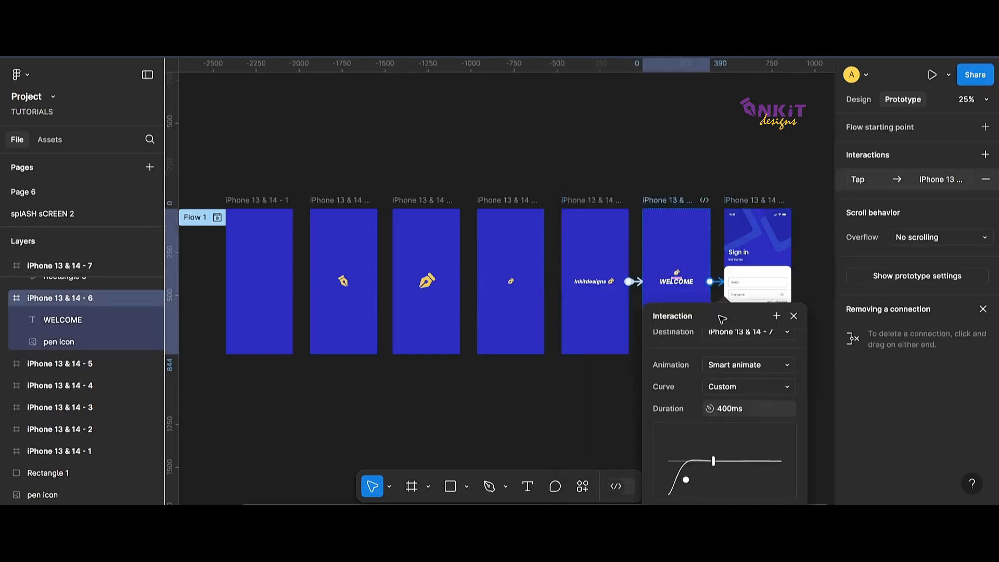
scroll(689, 289, up, 3)
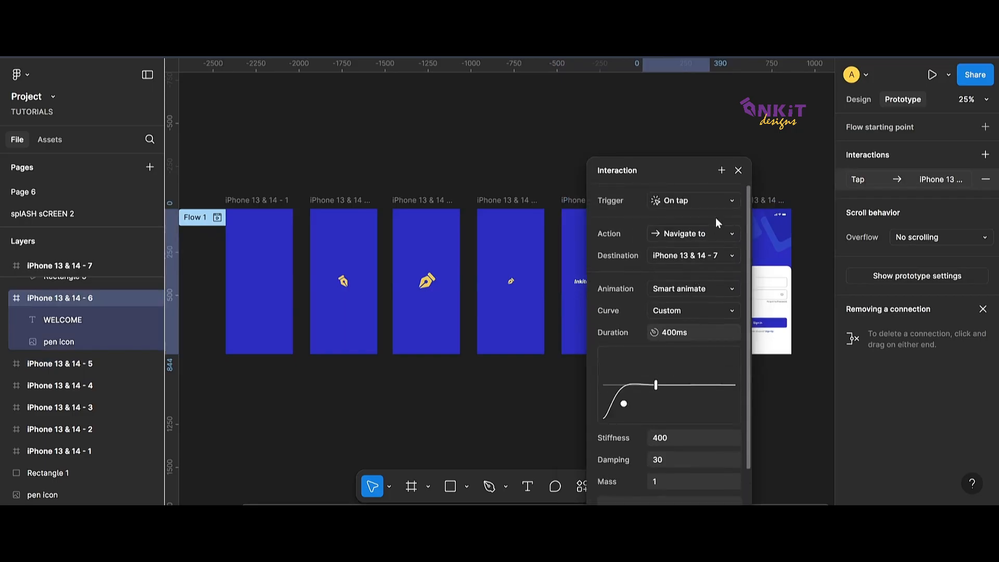
click(723, 201)
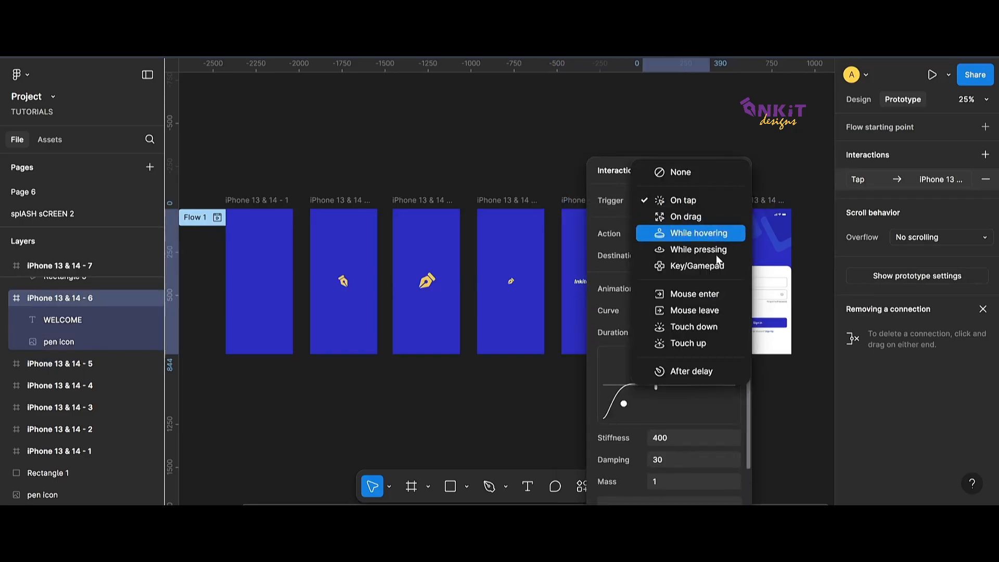
click(690, 370)
click(701, 222)
text(1)
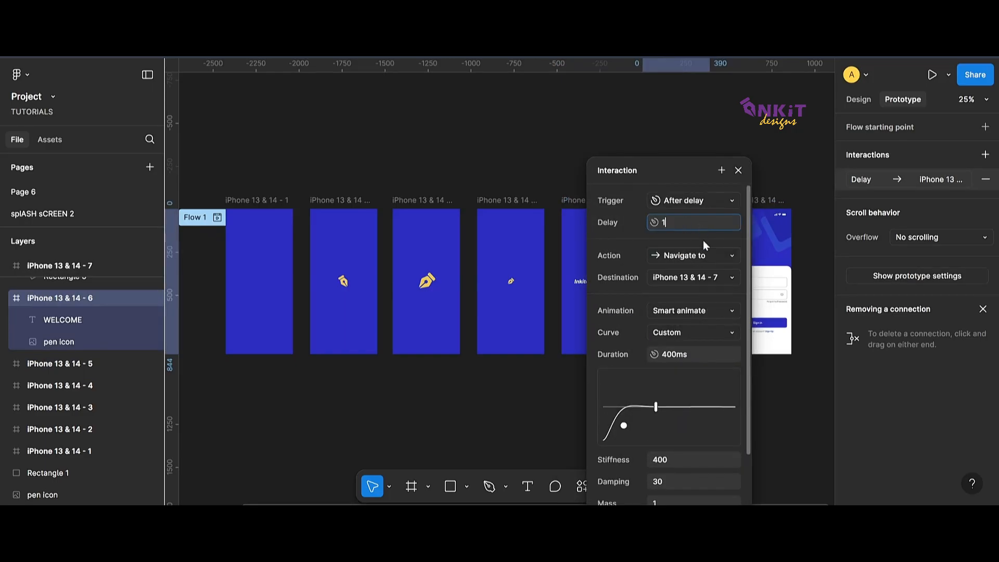
Set the animation duration of the connection from WELCOME to sign-in to 650 ms and close the interaction settings.
scroll(698, 350, down, 2)
click(680, 287)
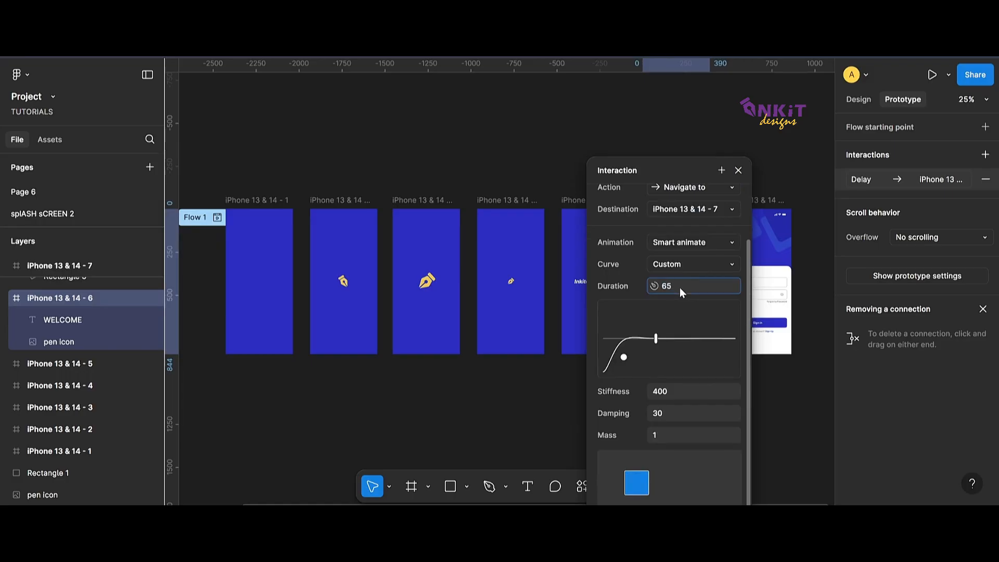
key(Return)
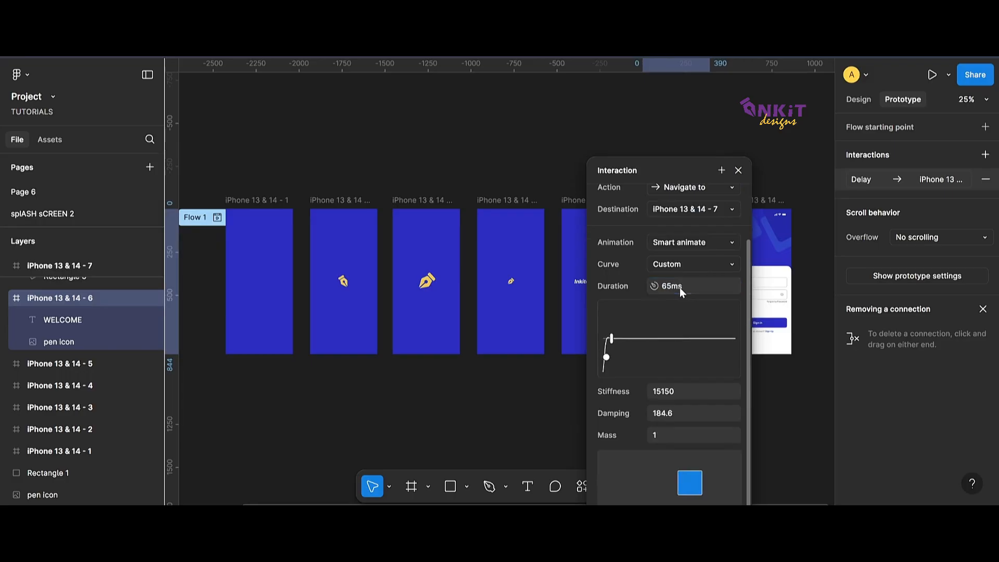
click(679, 287)
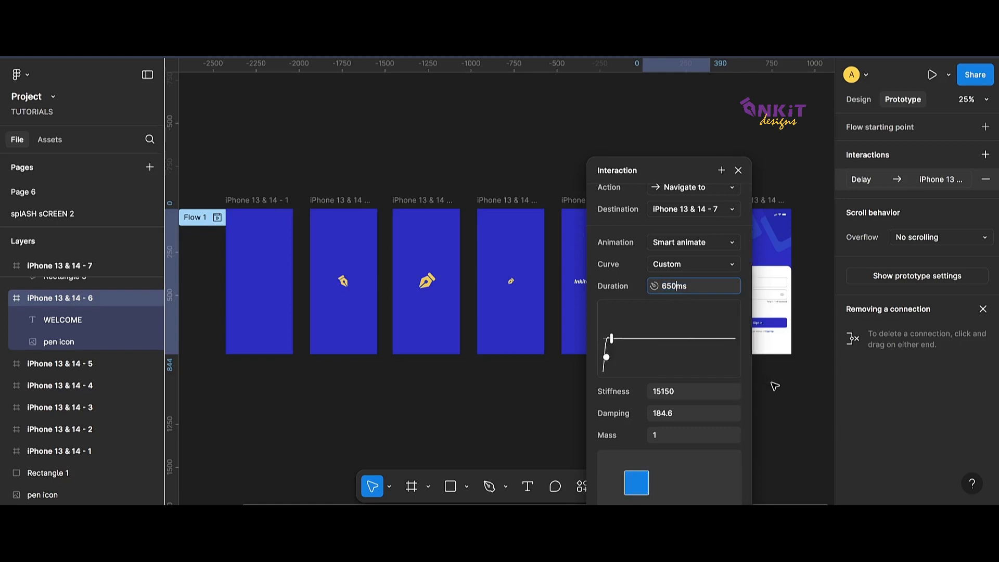
click(791, 427)
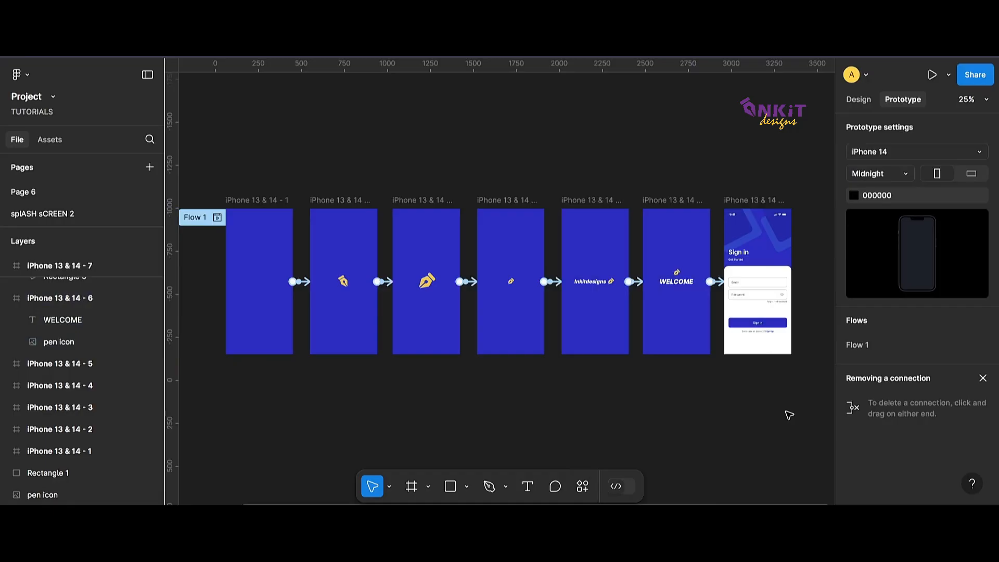
Set the animation duration of the connection from iPhone 13 & 14 - 5 to iPhone 13 & 14 - 6 to 650 ms.
click(637, 283)
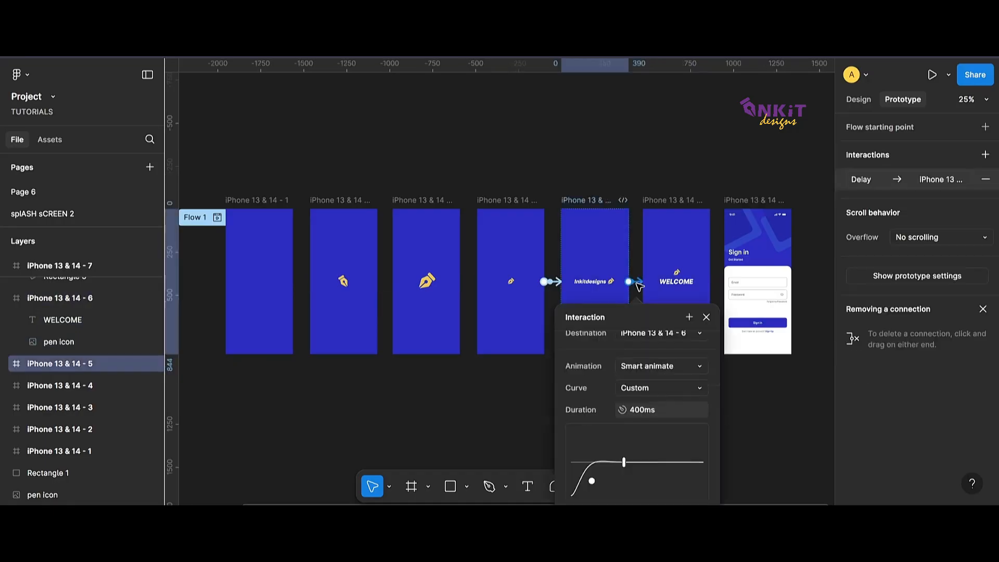
drag(639, 311, 683, 184)
click(690, 284)
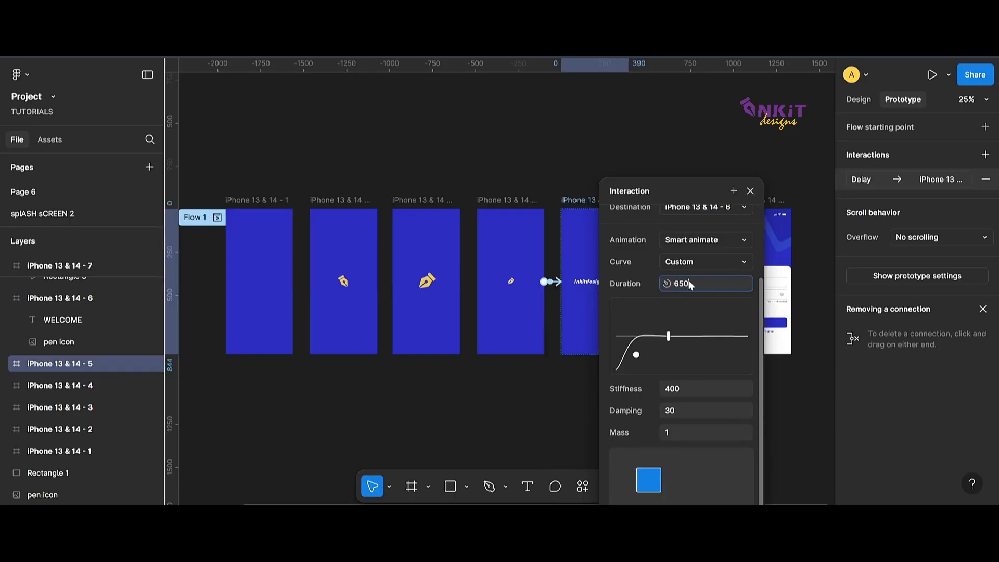
text(650)
key(Return)
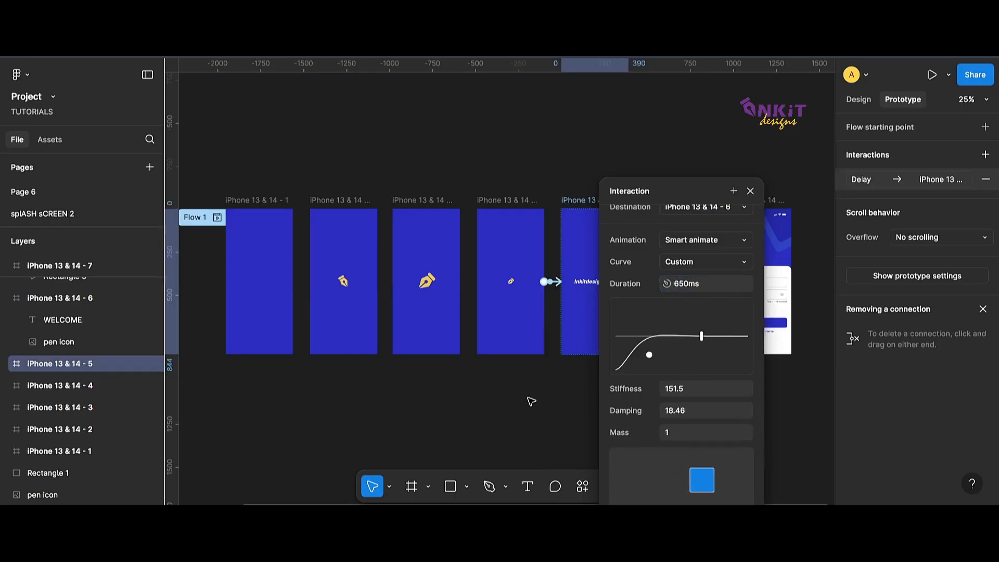